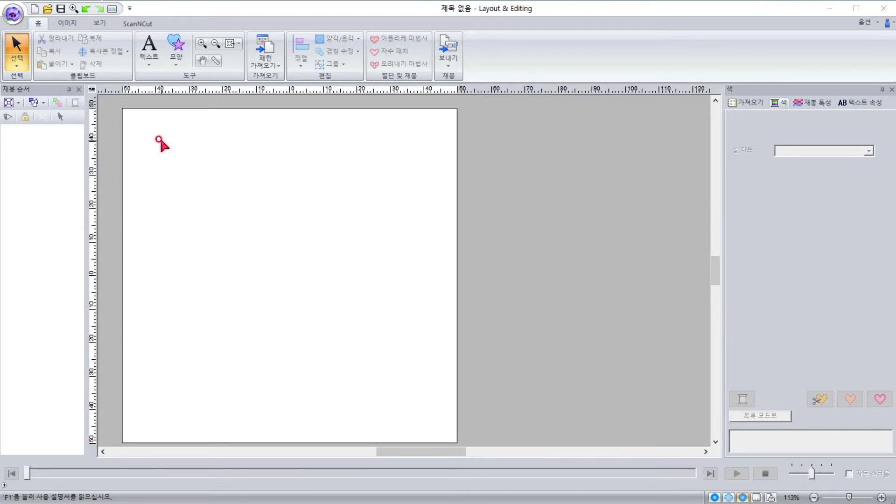
- Start opening a background image from a file and look through the ClipArt folder
{"action": "left_click", "coordinate": [69, 23]}
{"action": "left_click", "coordinate": [8, 66]}
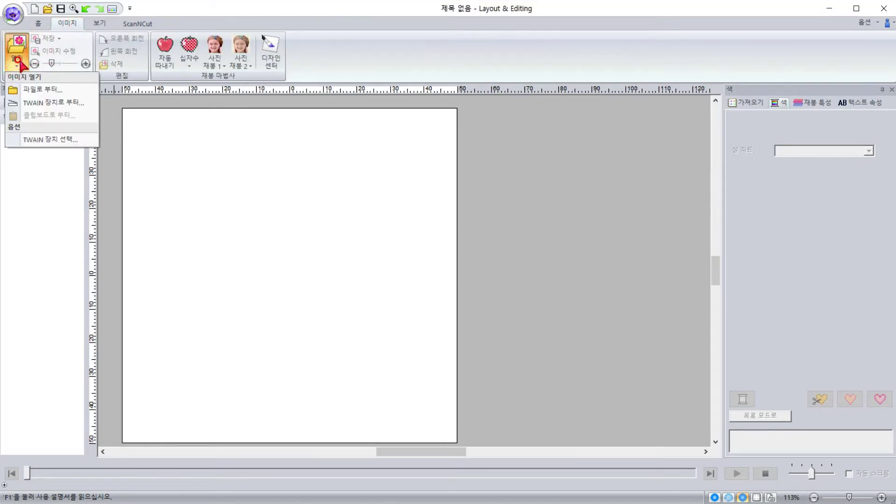
{"action": "left_click", "coordinate": [67, 89]}
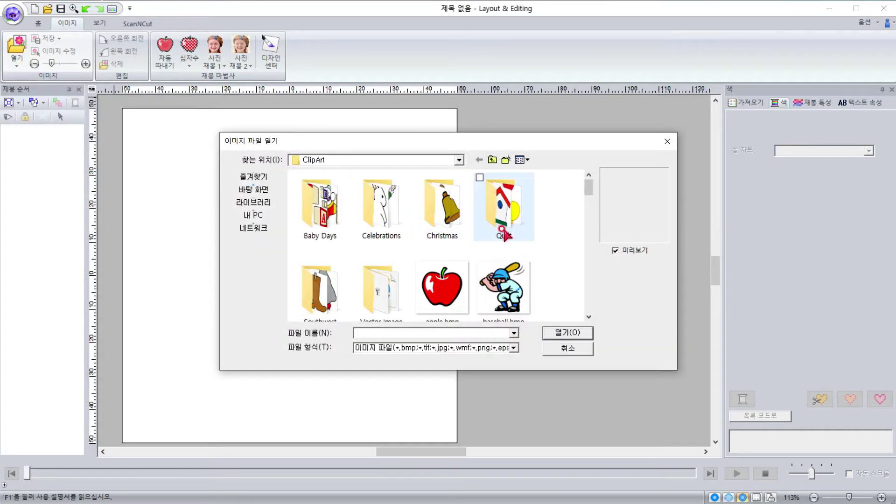
{"action": "mouse_move", "coordinate": [587, 189]}
{"action": "left_mouse_down"}
{"action": "mouse_move", "coordinate": [592, 280]}
{"action": "mouse_move", "coordinate": [597, 176]}
{"action": "left_mouse_up"}
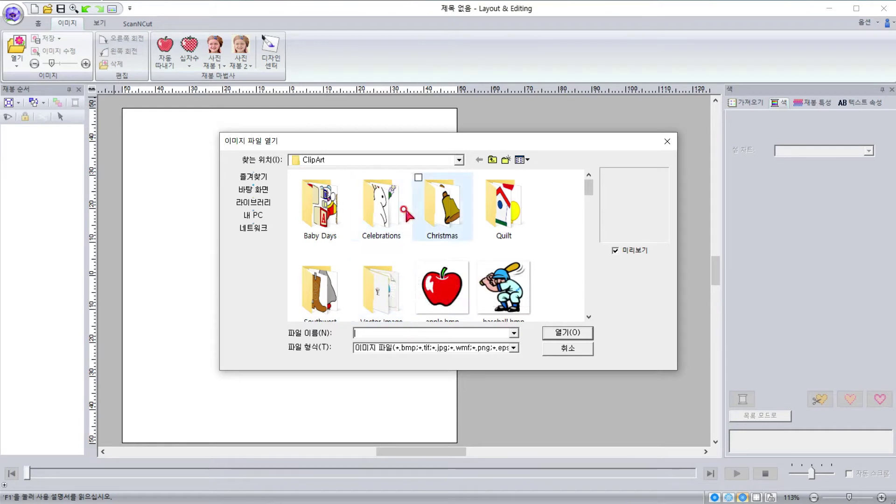
- Navigate from the C: drive through Program Files (x86), Brother and PE-DESIGN 10 to the ClipArt folder
{"action": "left_click", "coordinate": [459, 160]}
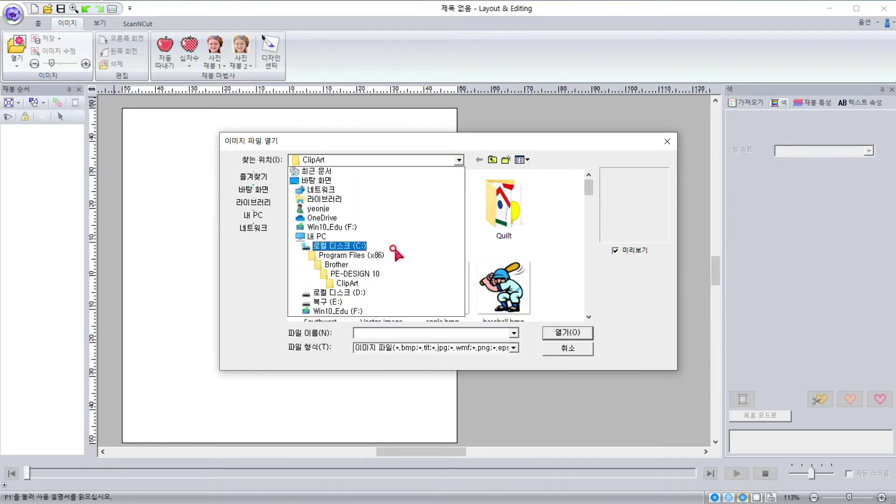
{"action": "left_click", "coordinate": [354, 245]}
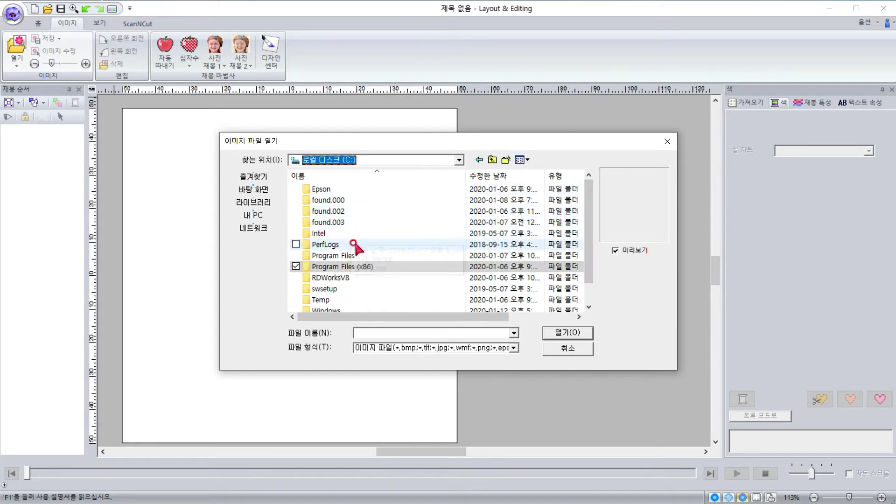
{"action": "double_click", "coordinate": [366, 267]}
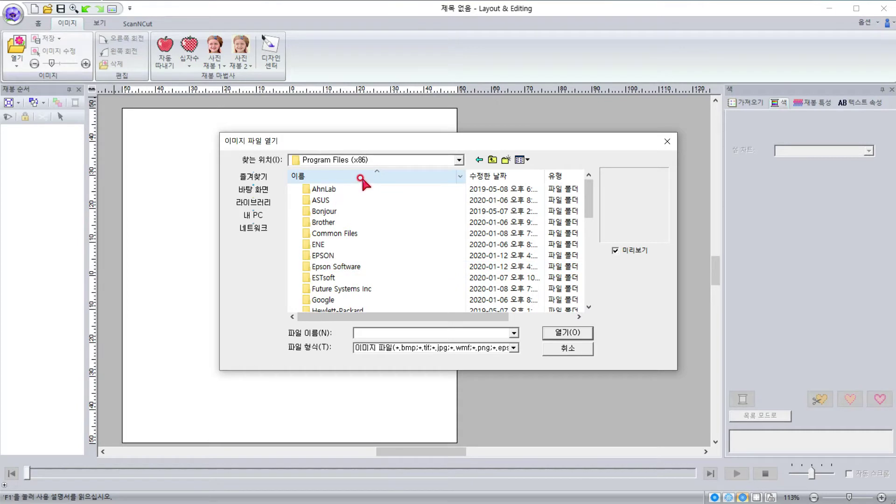
{"action": "double_click", "coordinate": [349, 222]}
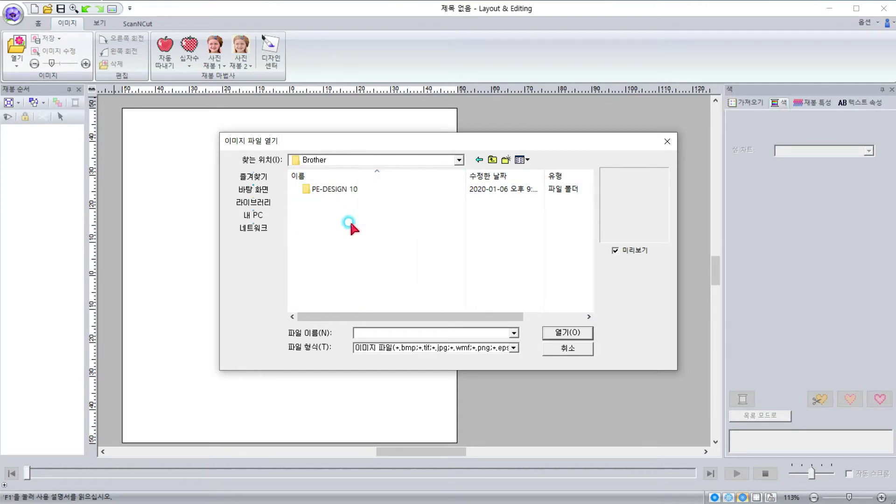
{"action": "double_click", "coordinate": [342, 188]}
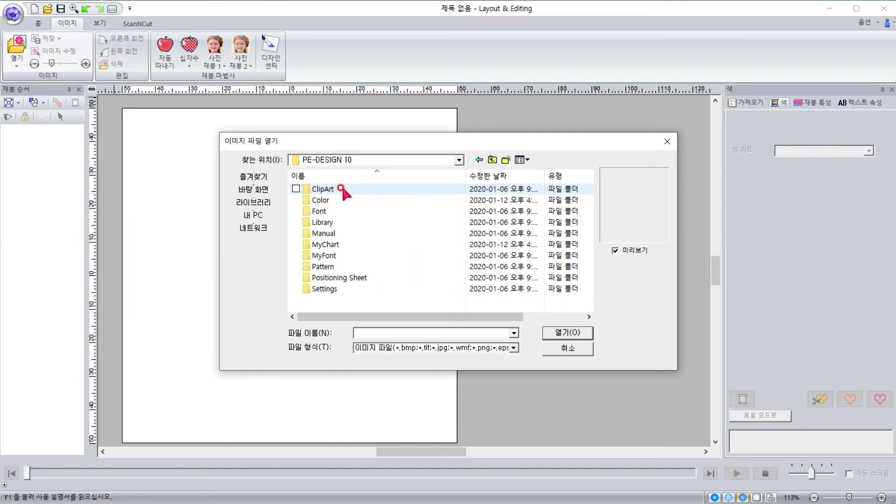
{"action": "double_click", "coordinate": [340, 187]}
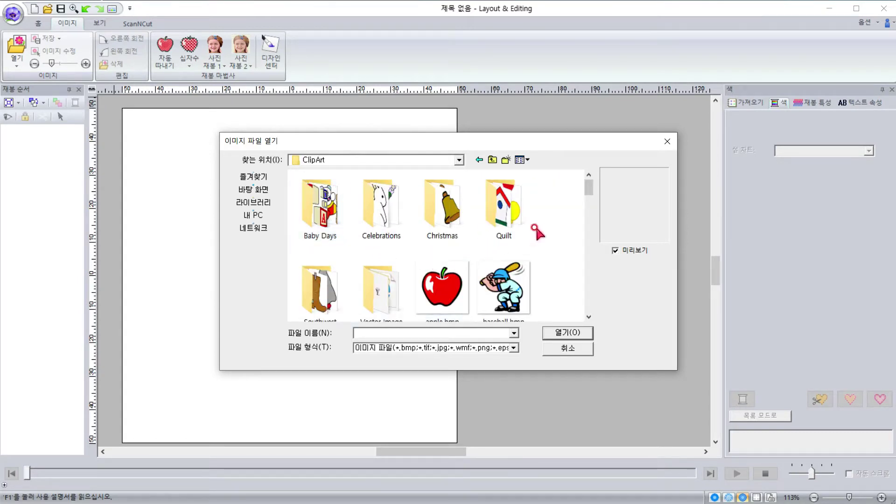
- Browse the clip art images and open apple.bmp as the background image
{"action": "left_click_drag", "start_coordinate": [589, 187], "coordinate": [591, 236]}
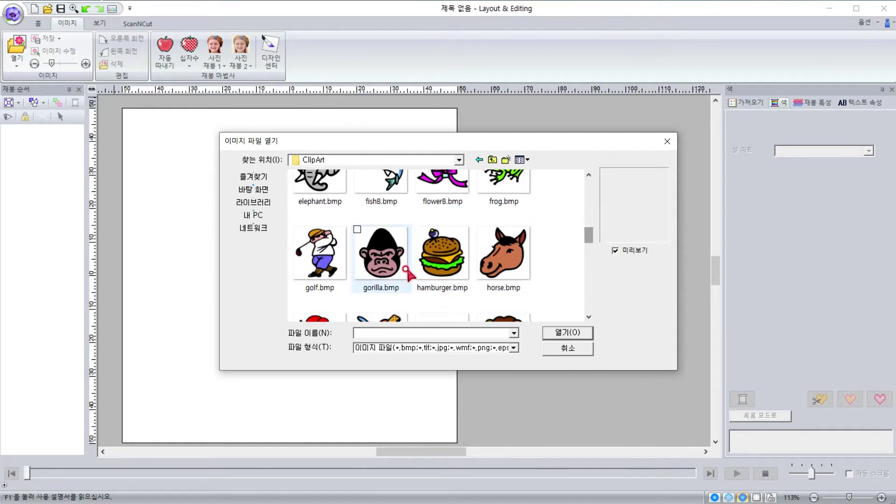
{"action": "left_click", "coordinate": [410, 234]}
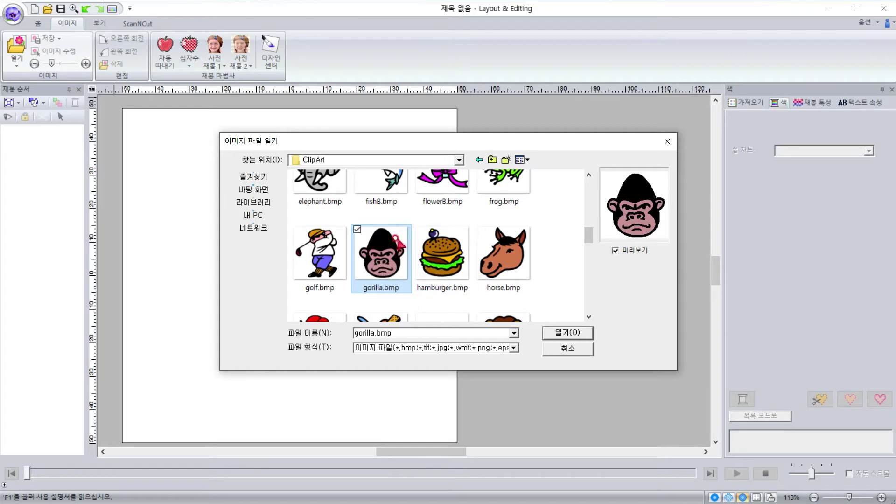
{"action": "left_click_drag", "start_coordinate": [590, 239], "coordinate": [593, 191]}
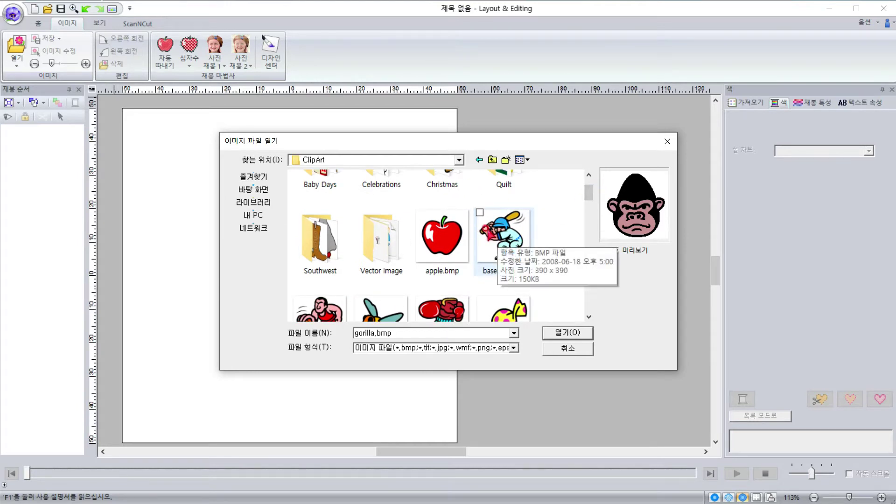
{"action": "left_click", "coordinate": [437, 237]}
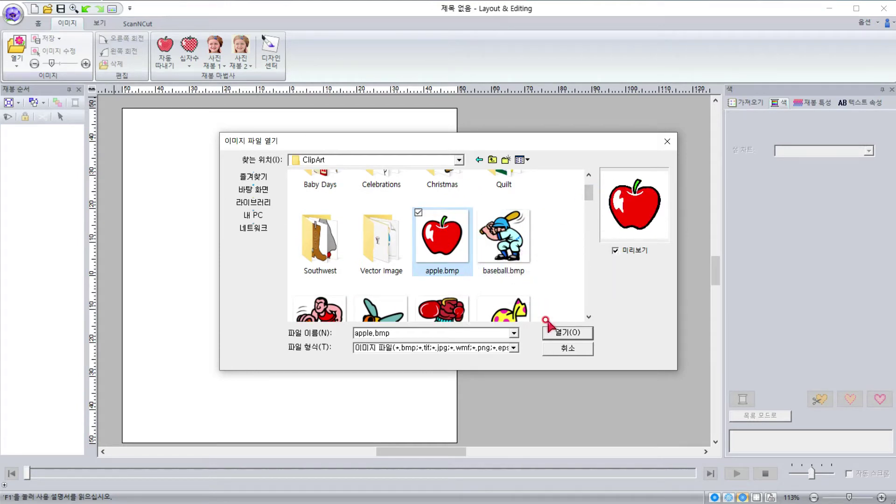
{"action": "left_click", "coordinate": [554, 335]}
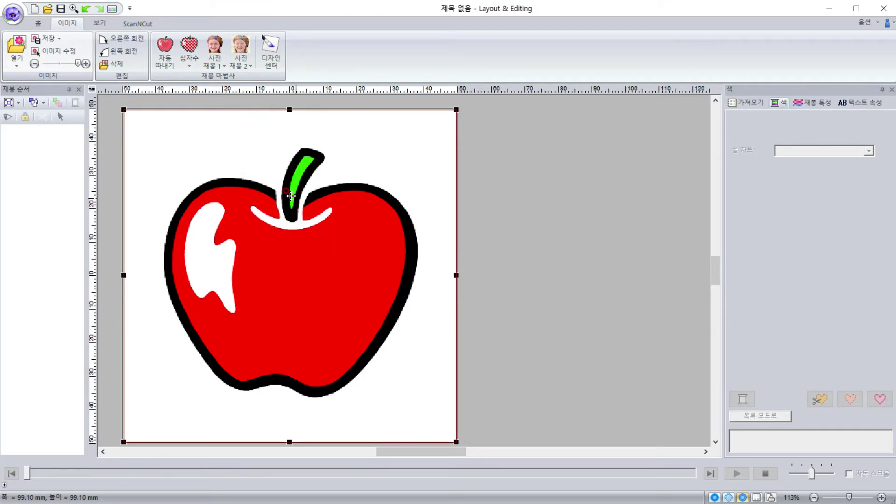
- Fade the apple background image to 25% display density and deselect it
{"action": "left_click_drag", "start_coordinate": [80, 71], "coordinate": [60, 70]}
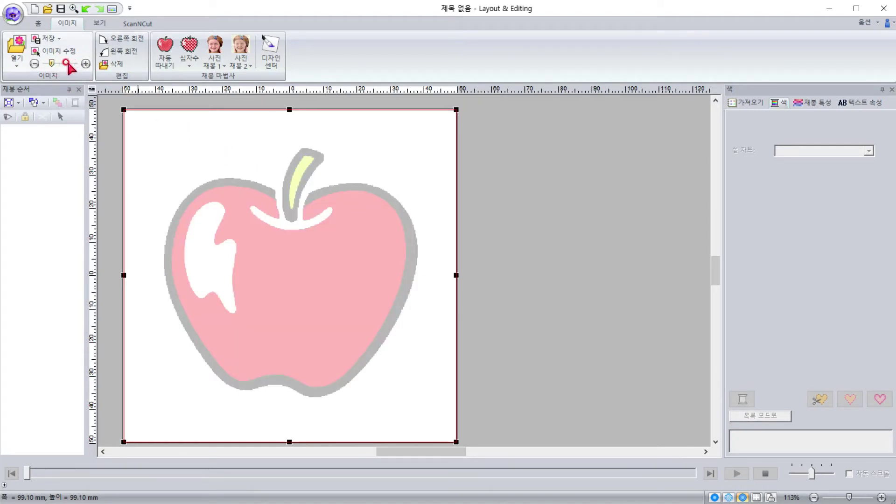
{"action": "right_click", "coordinate": [334, 240]}
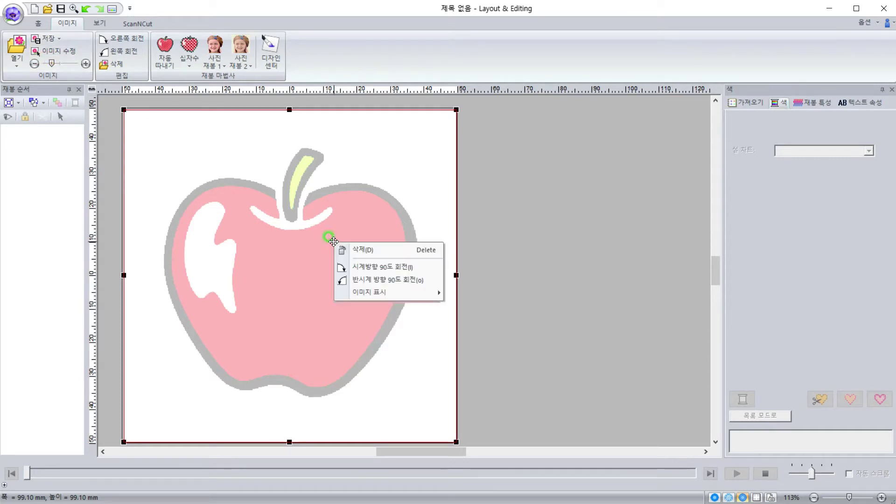
{"action": "mouse_move", "coordinate": [393, 292]}
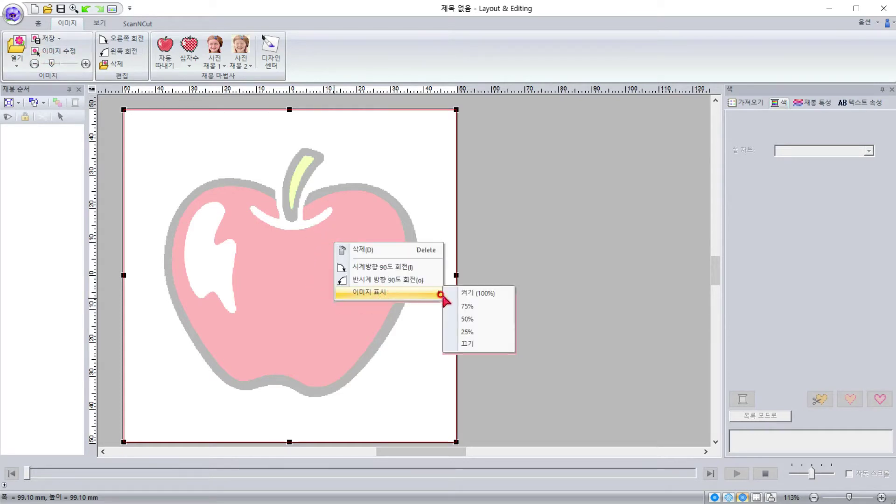
{"action": "left_click", "coordinate": [477, 331]}
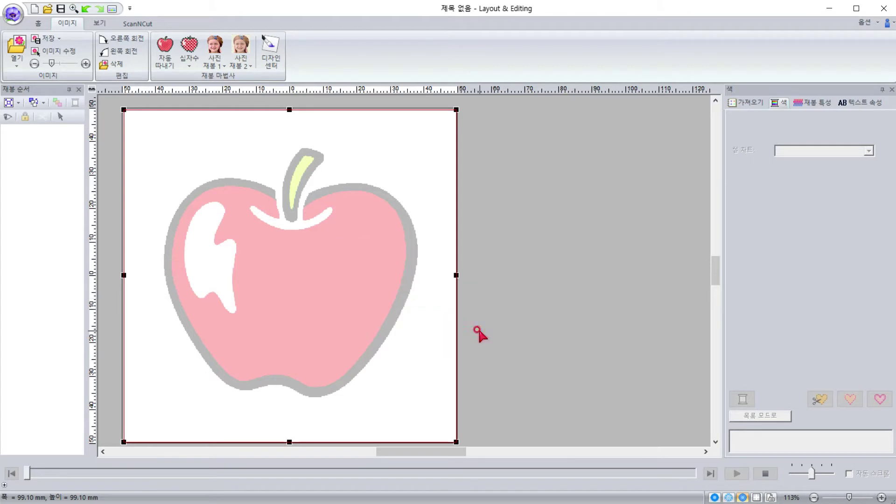
{"action": "left_click", "coordinate": [487, 187]}
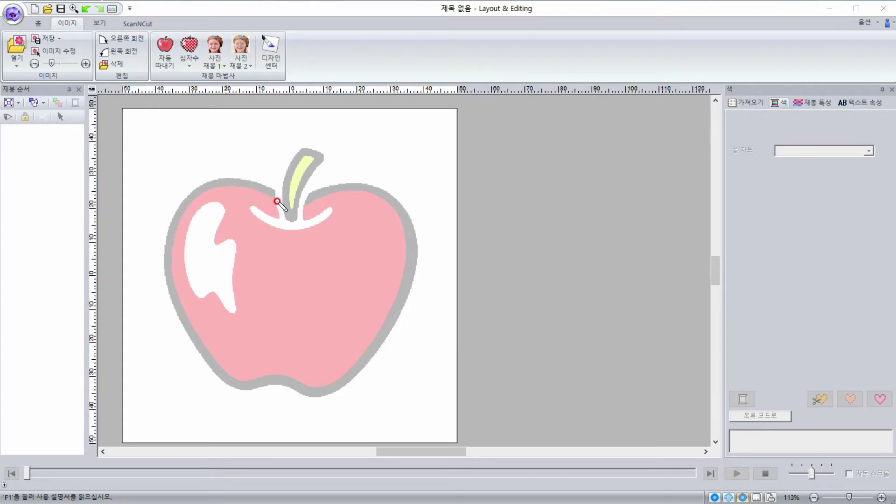
{"action": "mouse_move", "coordinate": [275, 200]}
{"action": "left_mouse_down"}
{"action": "mouse_move", "coordinate": [215, 189]}
{"action": "mouse_move", "coordinate": [195, 199]}
{"action": "mouse_move", "coordinate": [177, 249]}
{"action": "mouse_move", "coordinate": [184, 282]}
{"action": "mouse_move", "coordinate": [218, 357]}
{"action": "mouse_move", "coordinate": [252, 388]}
{"action": "mouse_move", "coordinate": [278, 379]}
{"action": "mouse_move", "coordinate": [324, 387]}
{"action": "mouse_move", "coordinate": [385, 323]}
{"action": "mouse_move", "coordinate": [404, 281]}
{"action": "mouse_move", "coordinate": [399, 224]}
{"action": "mouse_move", "coordinate": [378, 191]}
{"action": "mouse_move", "coordinate": [336, 184]}
{"action": "mouse_move", "coordinate": [305, 214]}
{"action": "mouse_move", "coordinate": [335, 210]}
{"action": "mouse_move", "coordinate": [330, 223]}
{"action": "mouse_move", "coordinate": [263, 227]}
{"action": "mouse_move", "coordinate": [246, 211]}
{"action": "mouse_move", "coordinate": [279, 221]}
{"action": "mouse_move", "coordinate": [276, 200]}
{"action": "left_mouse_up"}
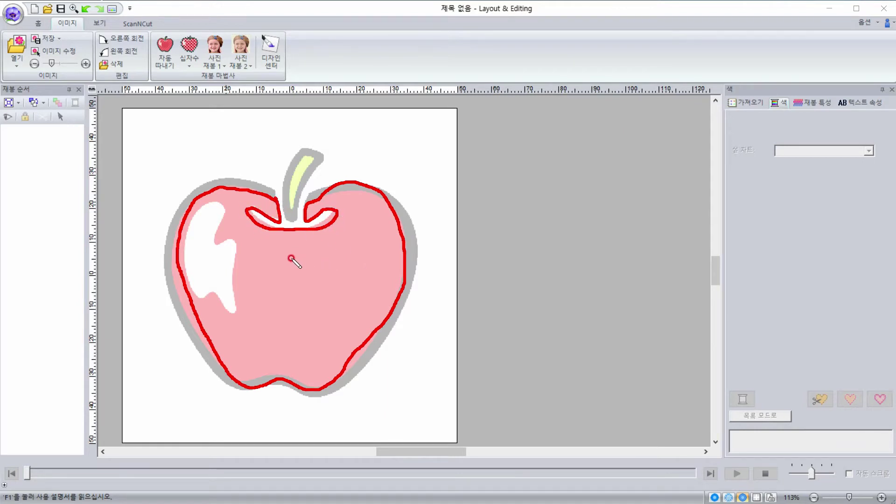
{"action": "mouse_move", "coordinate": [216, 238]}
{"action": "left_mouse_down"}
{"action": "mouse_move", "coordinate": [214, 201]}
{"action": "mouse_move", "coordinate": [198, 212]}
{"action": "mouse_move", "coordinate": [186, 262]}
{"action": "mouse_move", "coordinate": [209, 296]}
{"action": "mouse_move", "coordinate": [222, 292]}
{"action": "mouse_move", "coordinate": [239, 311]}
{"action": "mouse_move", "coordinate": [216, 238]}
{"action": "left_mouse_up"}
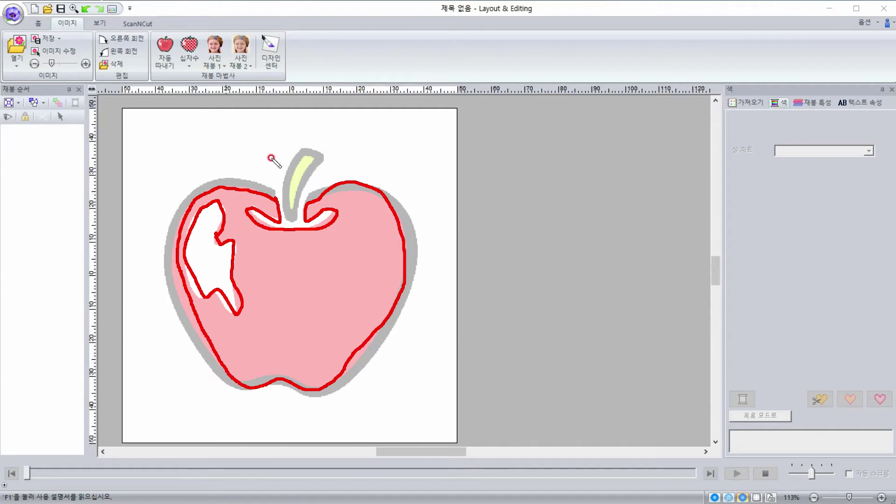
{"action": "mouse_move", "coordinate": [272, 192]}
{"action": "left_mouse_down"}
{"action": "mouse_move", "coordinate": [236, 185]}
{"action": "mouse_move", "coordinate": [194, 204]}
{"action": "mouse_move", "coordinate": [181, 298]}
{"action": "mouse_move", "coordinate": [224, 382]}
{"action": "mouse_move", "coordinate": [282, 385]}
{"action": "mouse_move", "coordinate": [366, 366]}
{"action": "mouse_move", "coordinate": [404, 266]}
{"action": "mouse_move", "coordinate": [360, 178]}
{"action": "mouse_move", "coordinate": [315, 211]}
{"action": "mouse_move", "coordinate": [296, 190]}
{"action": "left_mouse_up"}
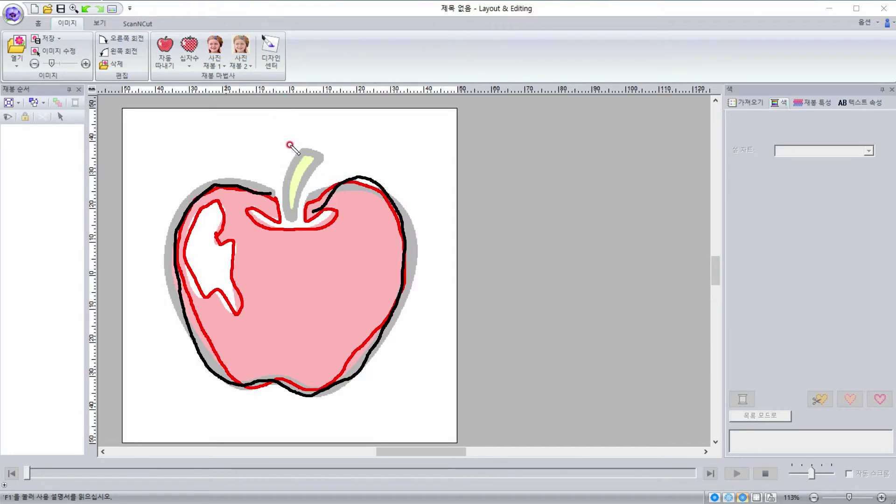
{"action": "mouse_move", "coordinate": [301, 153]}
{"action": "left_mouse_down"}
{"action": "mouse_move", "coordinate": [287, 190]}
{"action": "mouse_move", "coordinate": [297, 209]}
{"action": "mouse_move", "coordinate": [317, 159]}
{"action": "mouse_move", "coordinate": [297, 149]}
{"action": "left_mouse_up"}
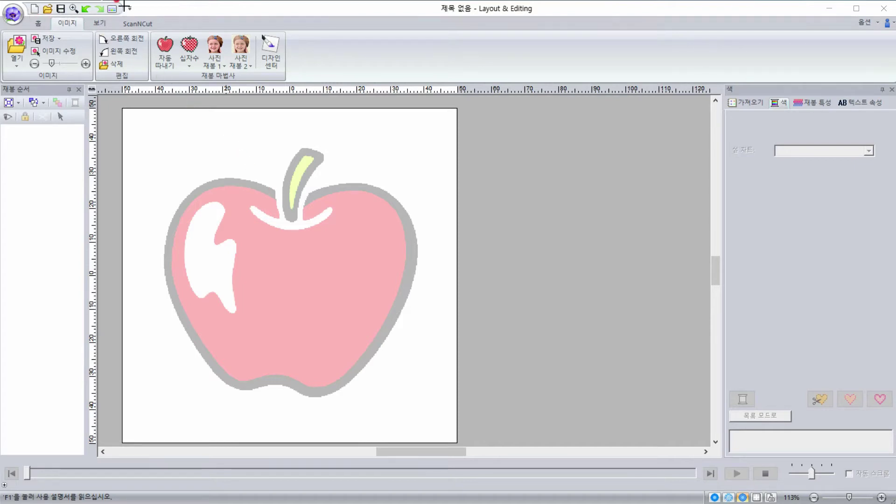
- Start a closed curve outline with its first point at the inner tip of the red area, just right of the apple's stem
{"action": "left_click", "coordinate": [38, 24]}
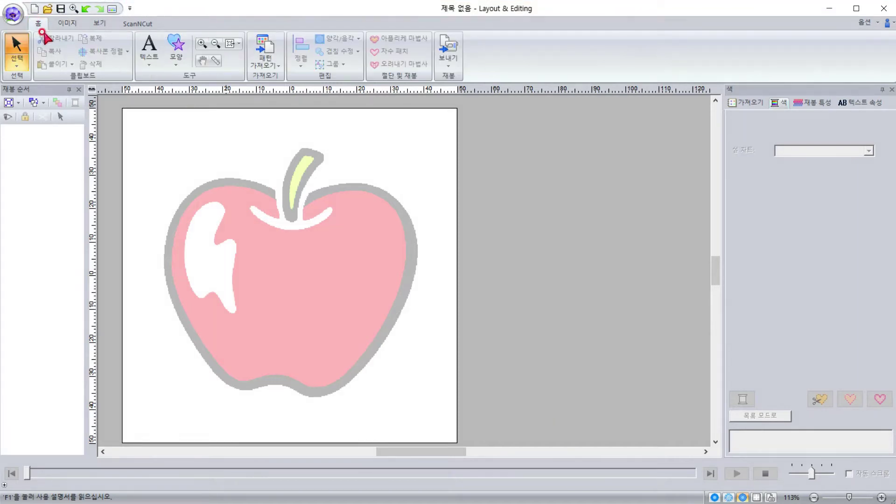
{"action": "left_click", "coordinate": [168, 60]}
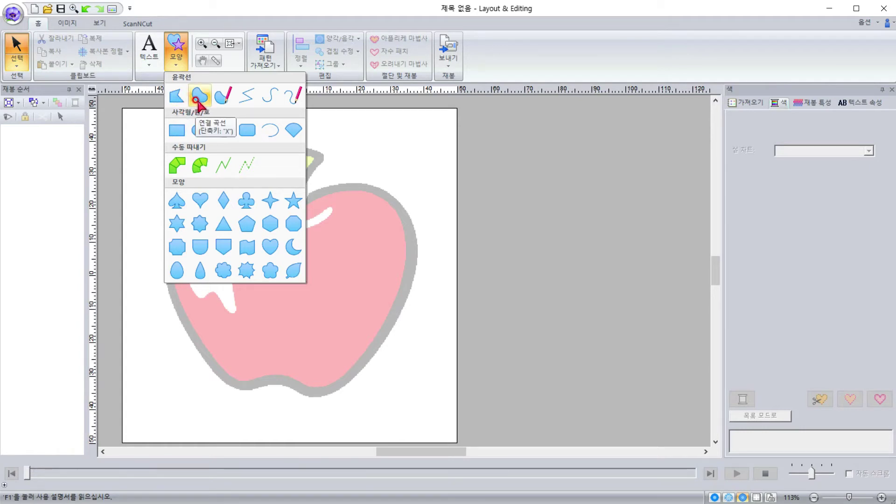
{"action": "left_click", "coordinate": [197, 99]}
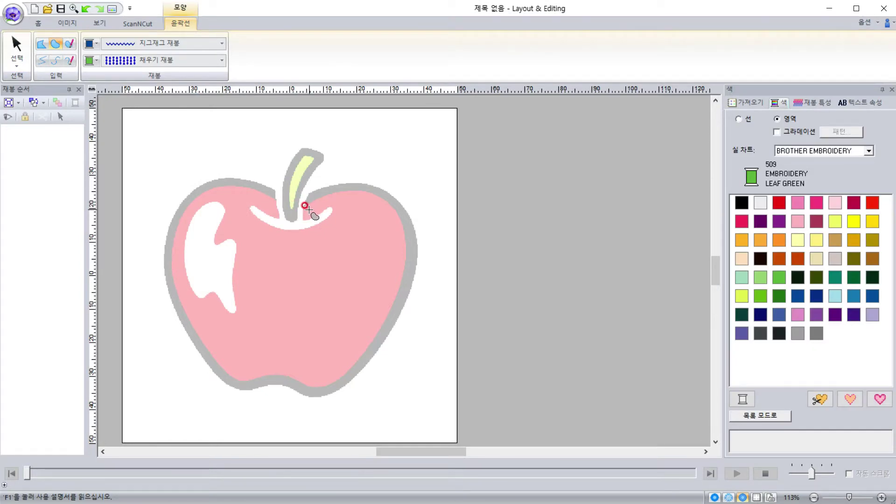
{"action": "scroll", "coordinate": [308, 213], "scroll_direction": "up", "scroll_amount": 1}
{"action": "key", "text": "alt"}
{"action": "scroll", "coordinate": [400, 266], "scroll_direction": "down", "scroll_amount": 1}
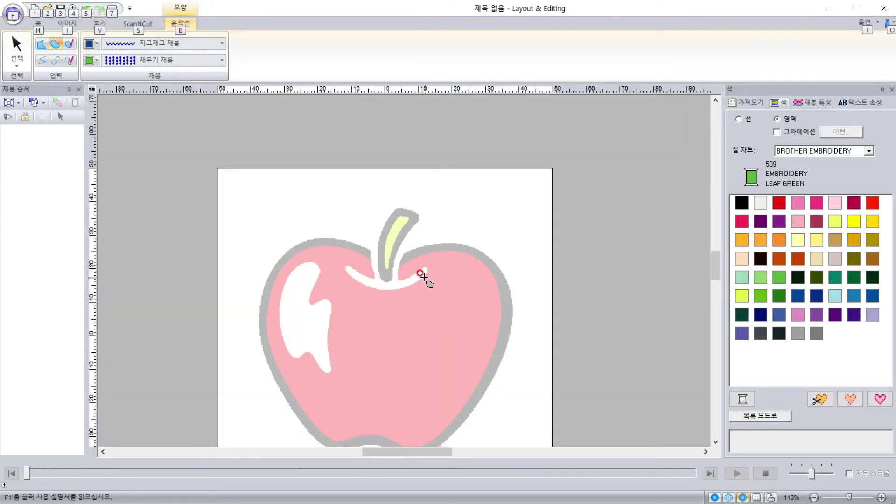
{"action": "scroll", "coordinate": [411, 273], "scroll_direction": "up", "scroll_amount": 1}
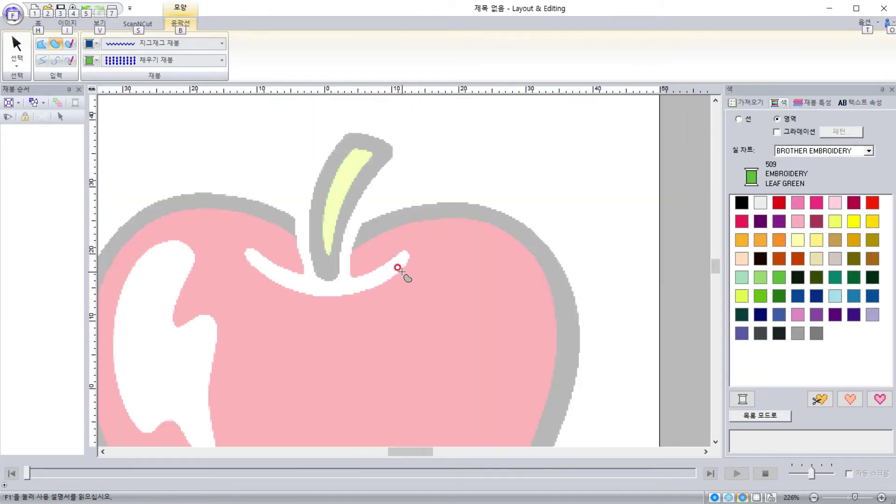
{"action": "scroll", "coordinate": [404, 271], "scroll_direction": "down", "scroll_amount": 1}
{"action": "scroll", "coordinate": [404, 271], "scroll_direction": "up", "scroll_amount": 1}
{"action": "scroll", "coordinate": [404, 271], "scroll_direction": "down", "scroll_amount": 1}
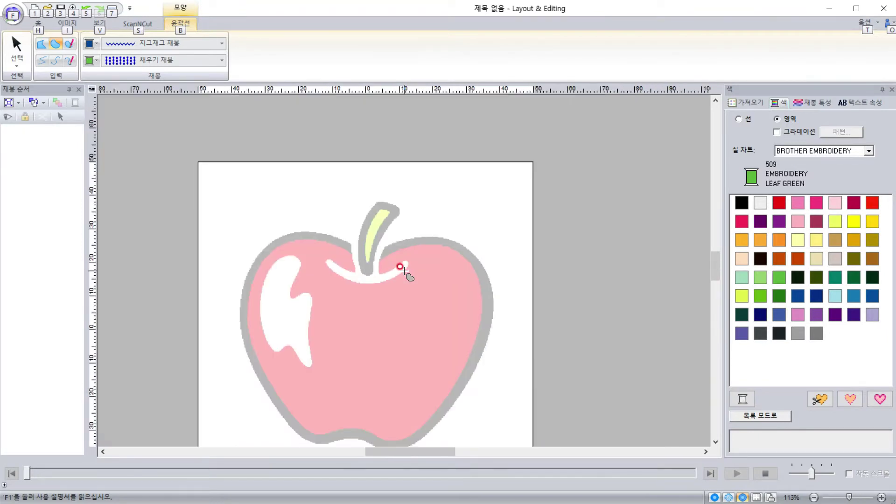
{"action": "scroll", "coordinate": [404, 271], "scroll_direction": "up", "scroll_amount": 1}
{"action": "scroll", "coordinate": [404, 272], "scroll_direction": "up", "scroll_amount": 2}
{"action": "scroll", "coordinate": [404, 271], "scroll_direction": "down", "scroll_amount": 1}
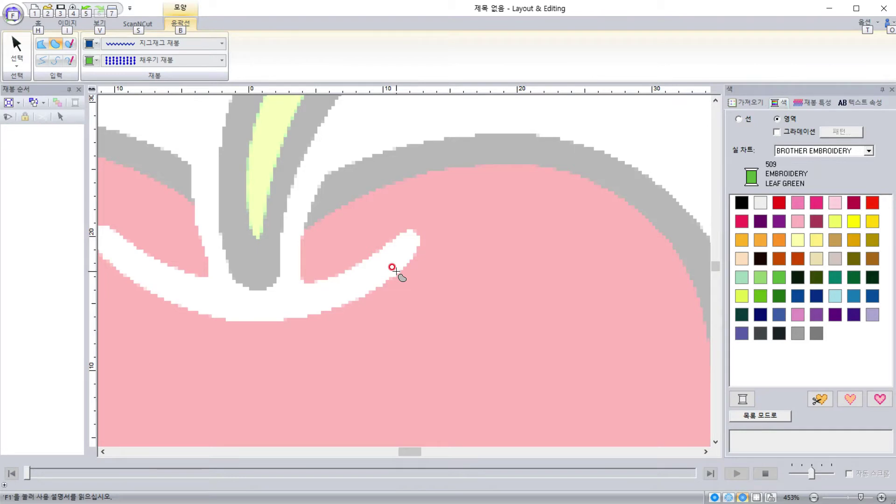
{"action": "left_click_drag", "start_coordinate": [391, 265], "coordinate": [384, 290]}
{"action": "left_click_drag", "start_coordinate": [328, 283], "coordinate": [398, 292]}
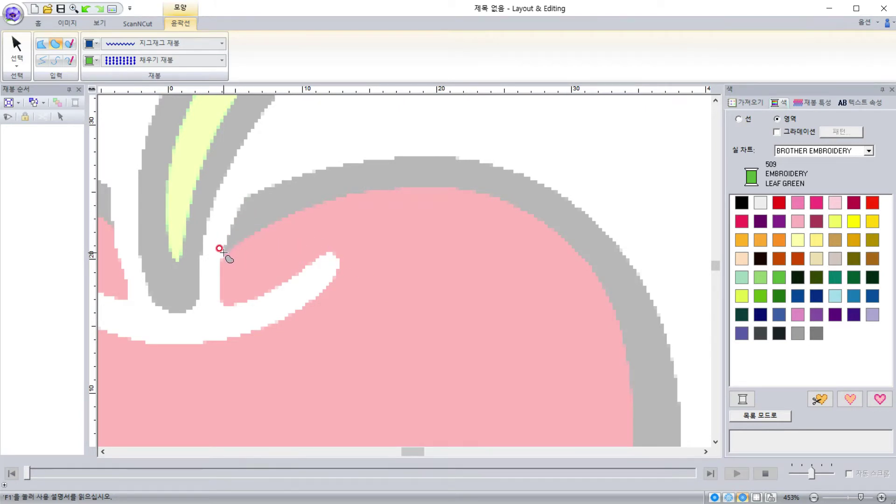
{"action": "left_click", "coordinate": [223, 252]}
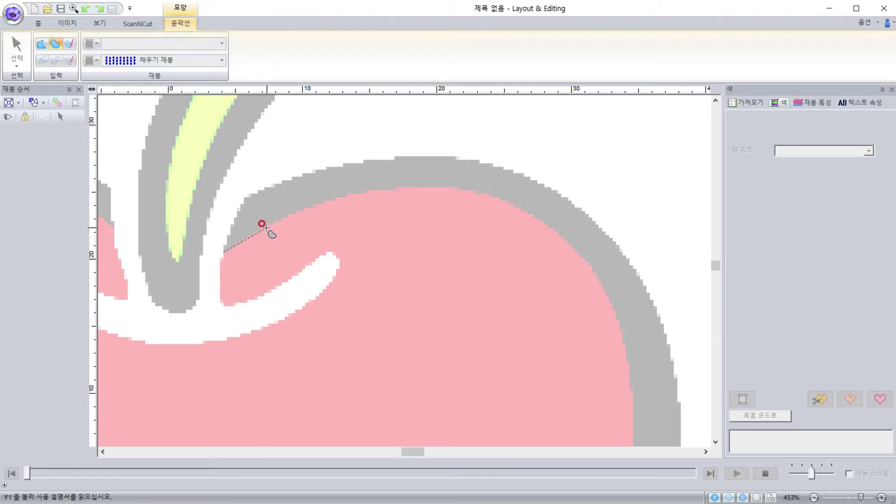
- Continue the curve along the red area's edge, over the apple's right shoulder and down its upper right side
{"action": "left_click", "coordinate": [436, 188]}
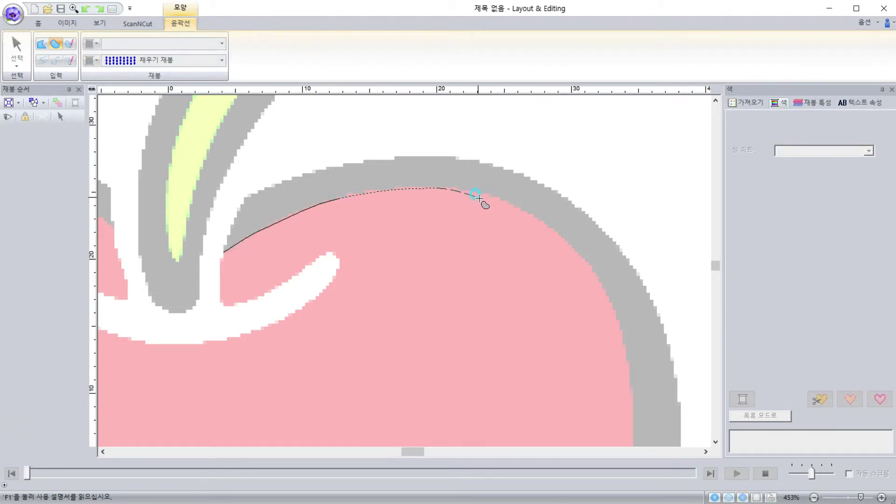
{"action": "left_click", "coordinate": [605, 294]}
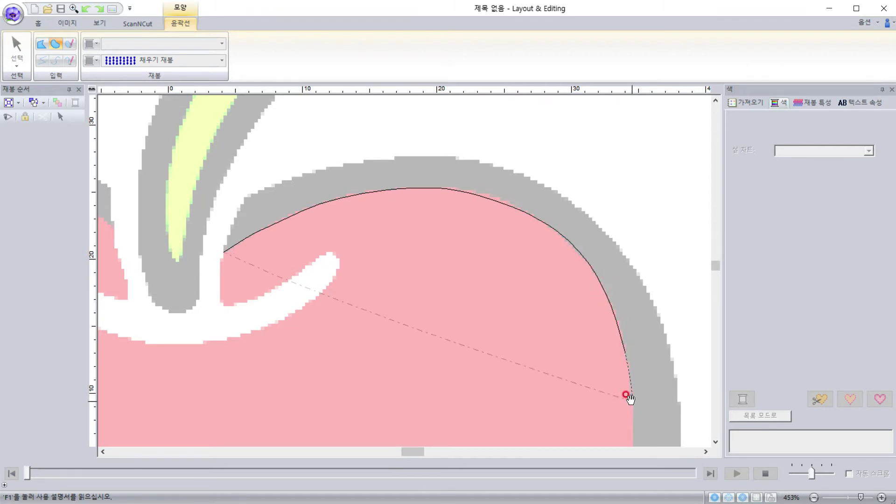
{"action": "left_click", "coordinate": [620, 349]}
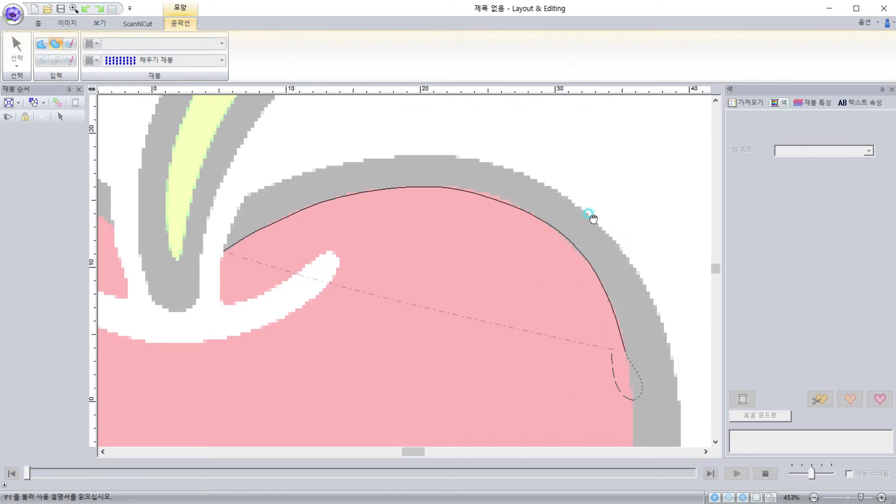
{"action": "scroll", "coordinate": [585, 205], "scroll_direction": "down", "scroll_amount": 3}
{"action": "left_click", "coordinate": [608, 268]}
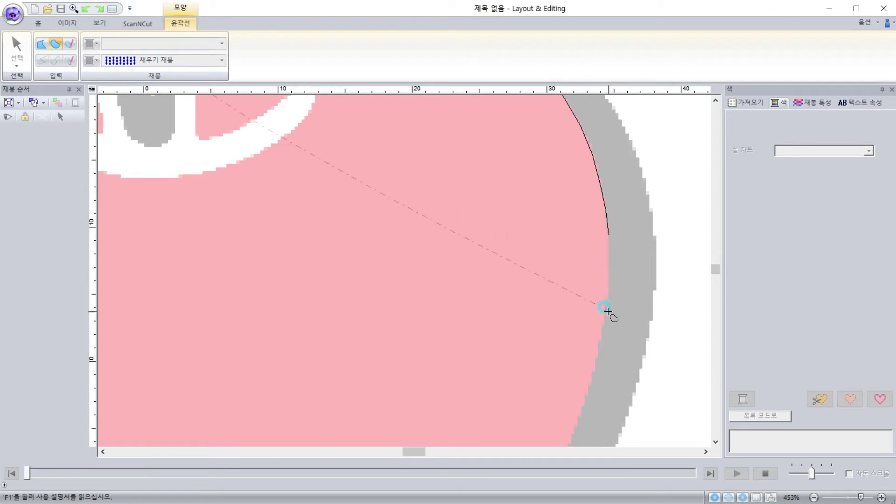
{"action": "left_click", "coordinate": [603, 344]}
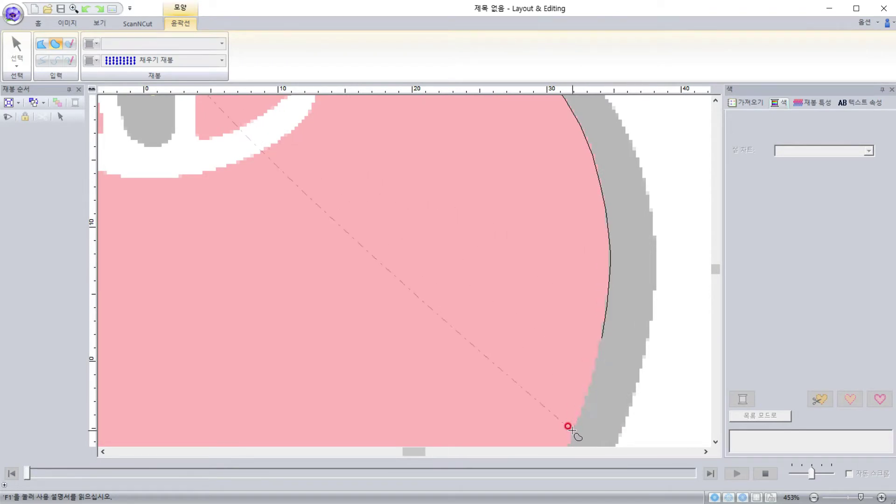
- Extend the curve along the inner edge of the grey outline down the apple's lower right side
{"action": "left_click", "coordinate": [570, 428]}
{"action": "scroll", "coordinate": [572, 433], "scroll_direction": "down", "scroll_amount": 3}
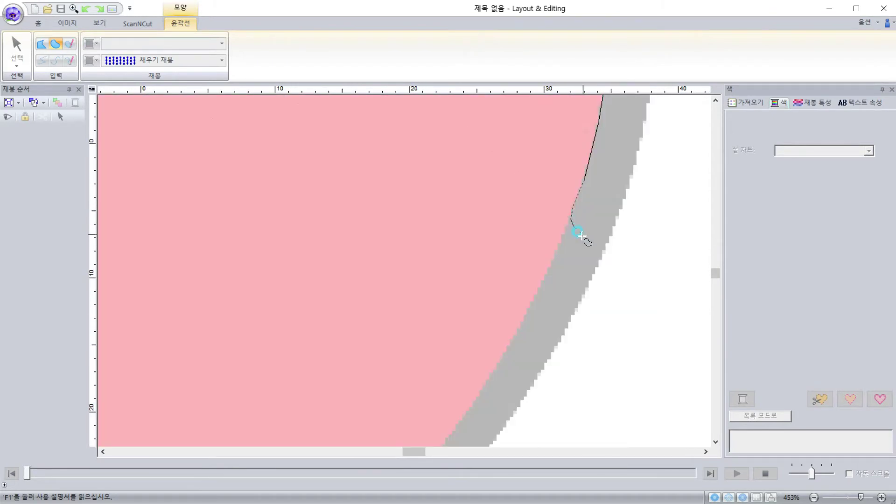
{"action": "left_click", "coordinate": [540, 280]}
{"action": "left_click", "coordinate": [504, 351]}
{"action": "left_click", "coordinate": [466, 413]}
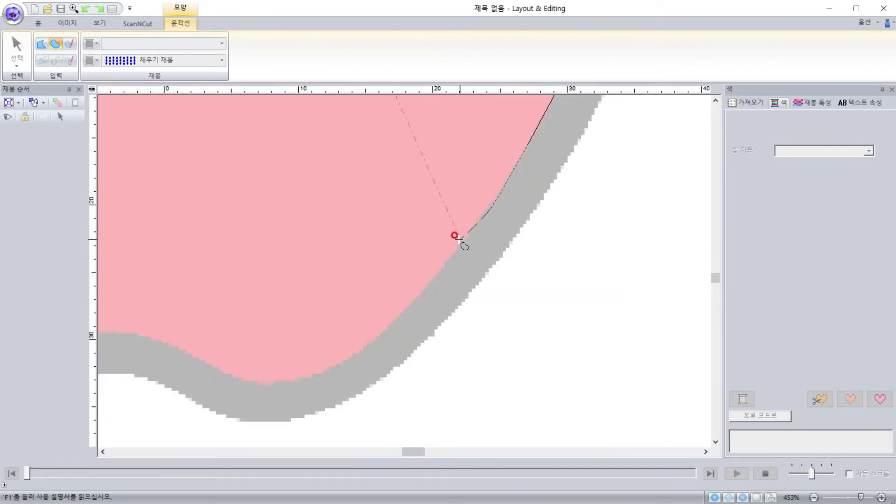
{"action": "left_click", "coordinate": [437, 271]}
{"action": "left_click", "coordinate": [394, 315]}
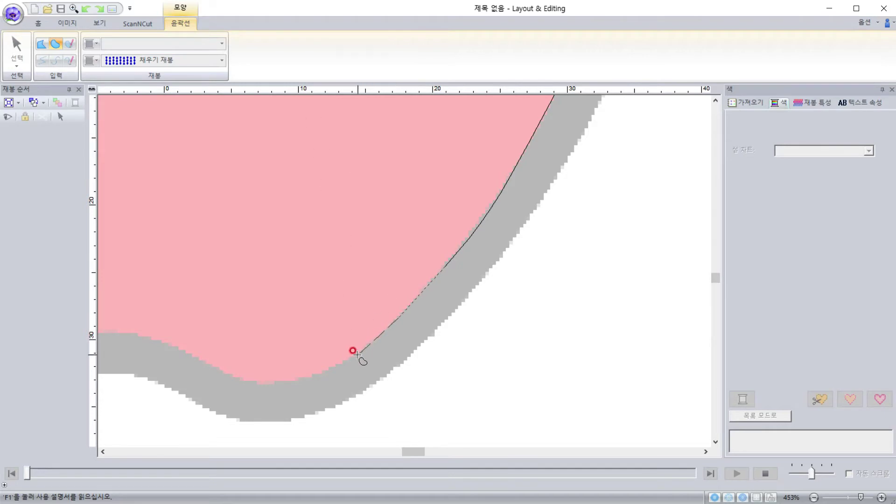
- Trace the curve around both rounded lobes and the dip between them along the red area's base
{"action": "left_click", "coordinate": [357, 355]}
{"action": "left_click", "coordinate": [290, 379]}
{"action": "left_click", "coordinate": [264, 383]}
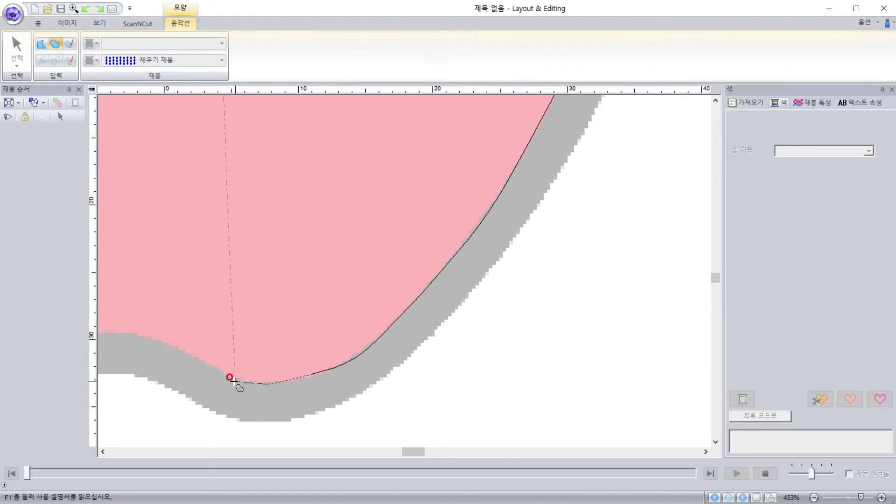
{"action": "left_click", "coordinate": [234, 378]}
{"action": "left_click", "coordinate": [191, 353]}
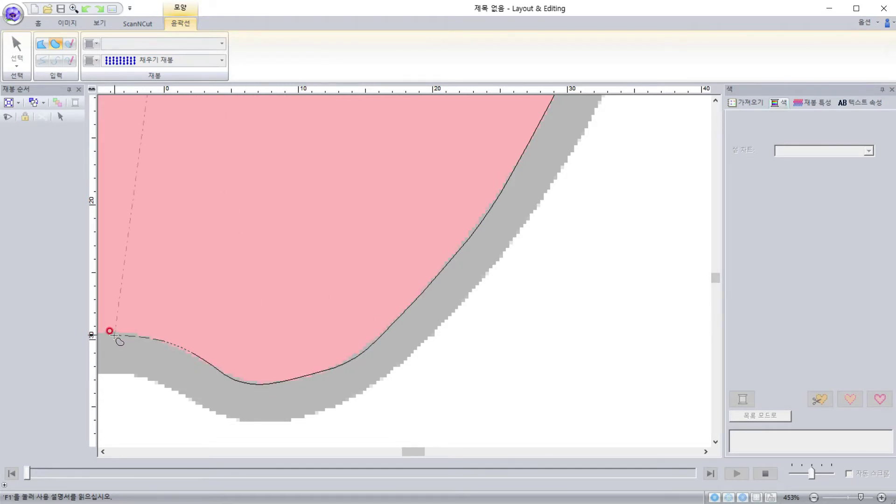
{"action": "left_click", "coordinate": [109, 330]}
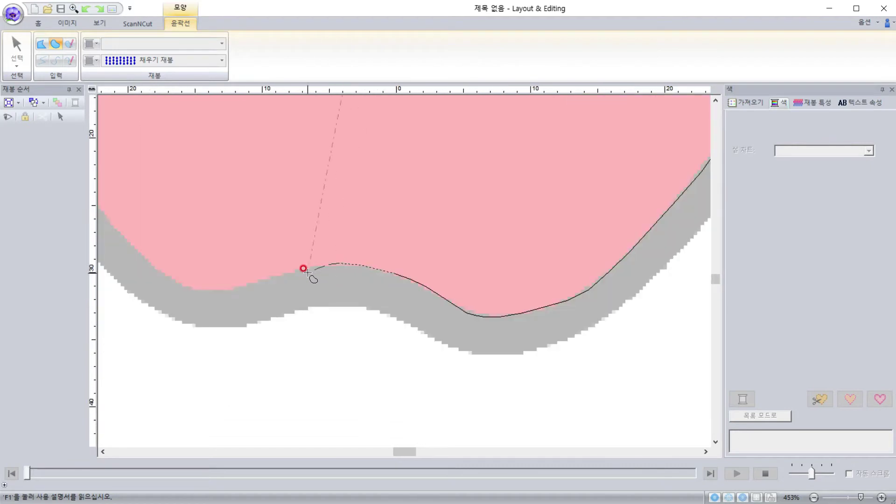
{"action": "left_click", "coordinate": [201, 289]}
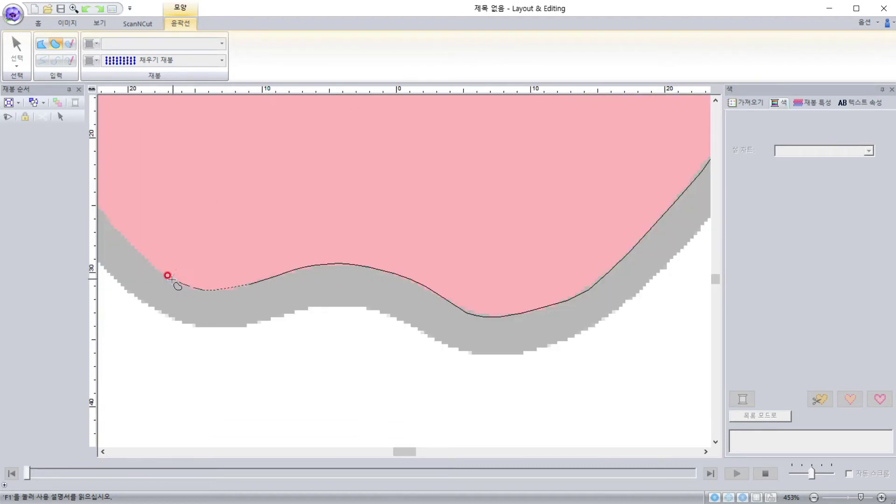
{"action": "left_click", "coordinate": [127, 241]}
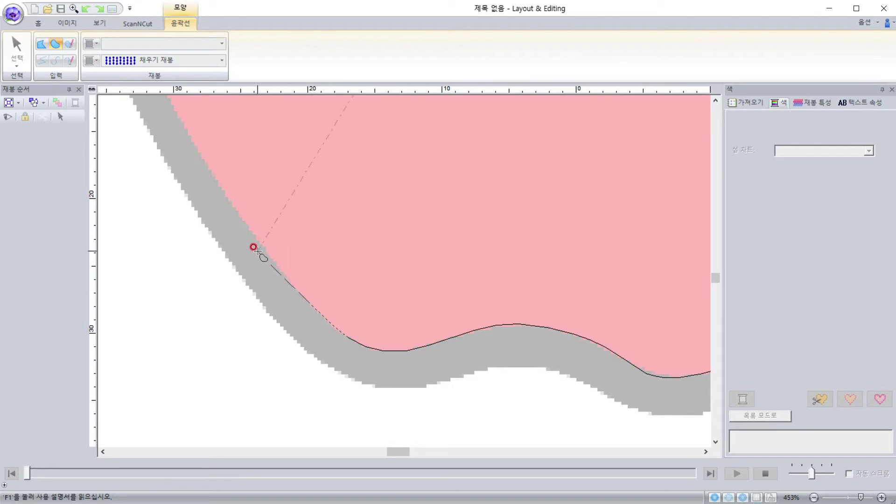
- Continue the curve up the apple's left side along the inner edge of the grey outline
{"action": "left_click", "coordinate": [258, 251]}
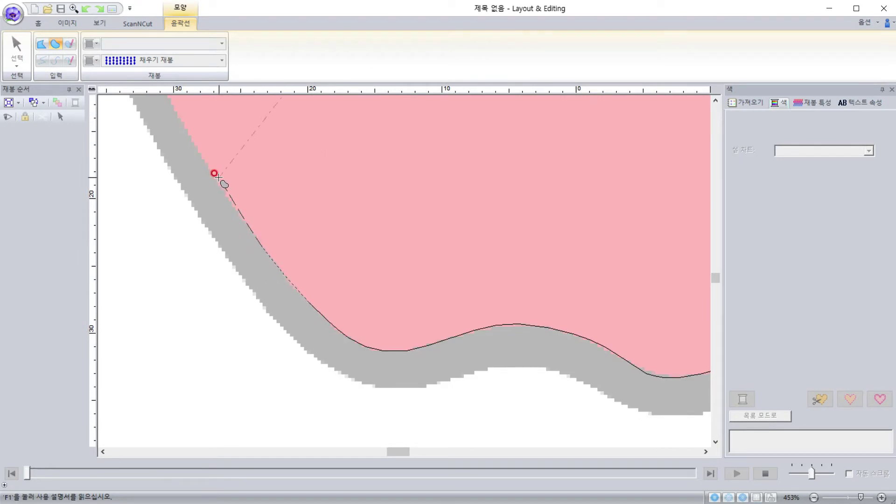
{"action": "left_click", "coordinate": [186, 128]}
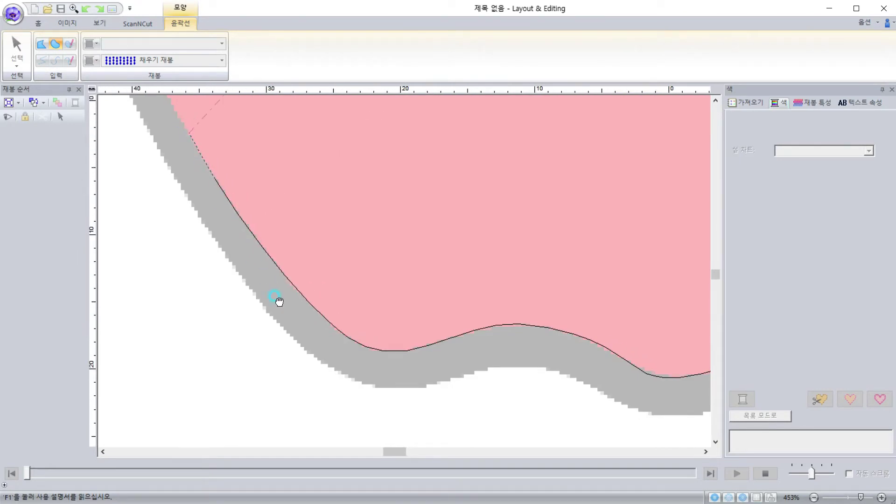
{"action": "left_click", "coordinate": [227, 187]}
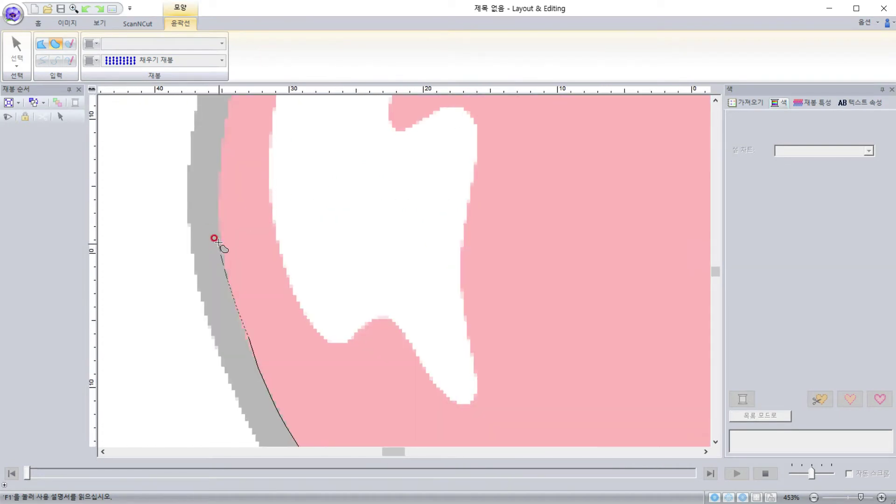
{"action": "left_click", "coordinate": [225, 175]}
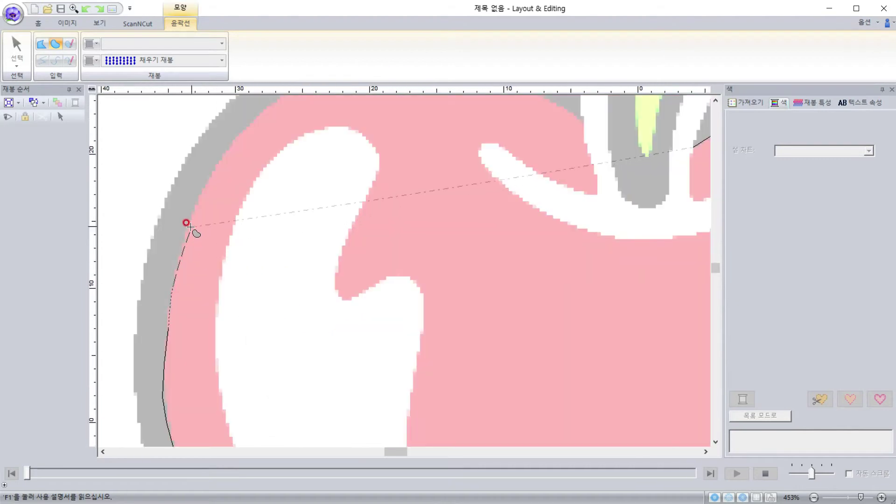
- Delete the misplaced points near the left shoulder and trace the shoulder, stem notch and white crescent edge back towards the start
{"action": "left_click", "coordinate": [279, 150]}
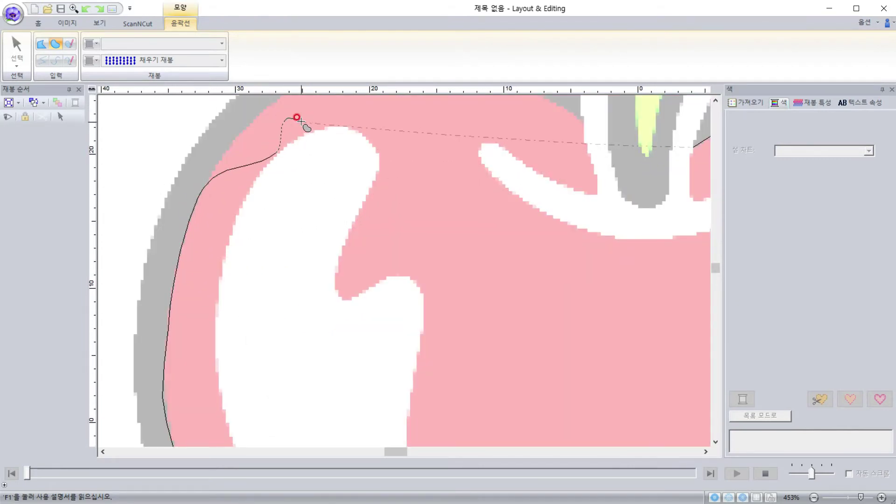
{"action": "key", "text": "BackSpace"}
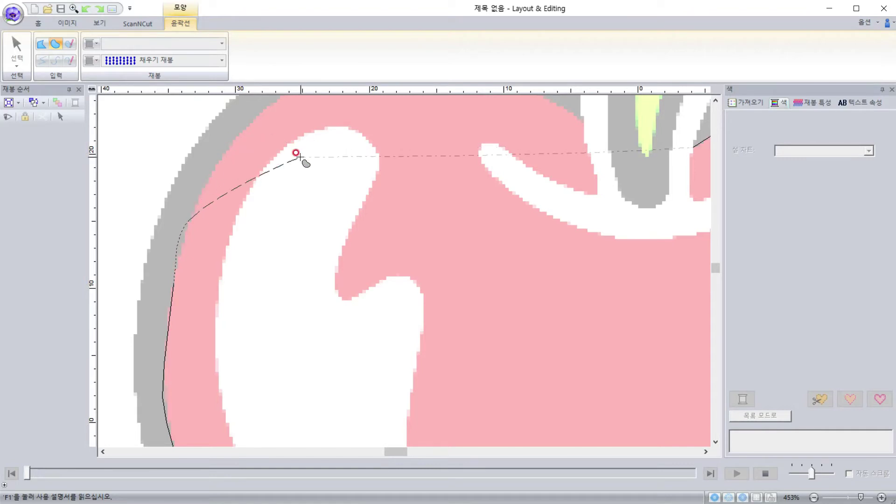
{"action": "left_click", "coordinate": [226, 153]}
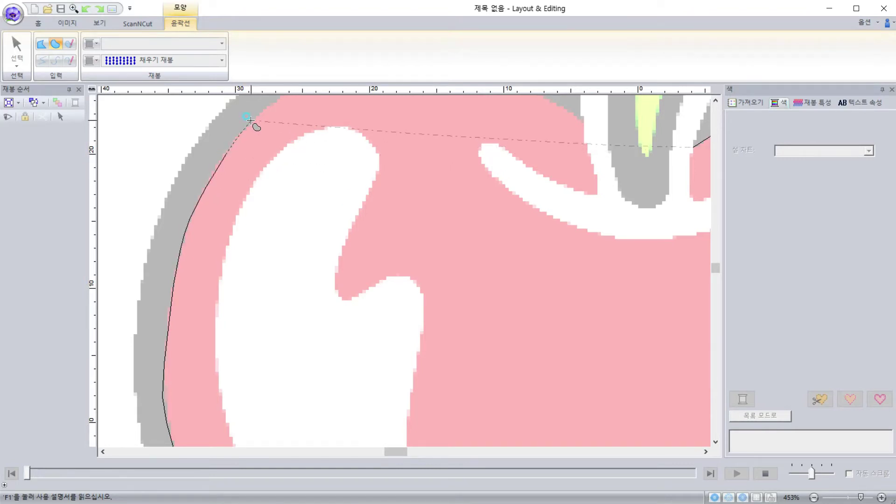
{"action": "left_click", "coordinate": [275, 105]}
{"action": "left_click_drag", "start_coordinate": [276, 105], "coordinate": [180, 252]}
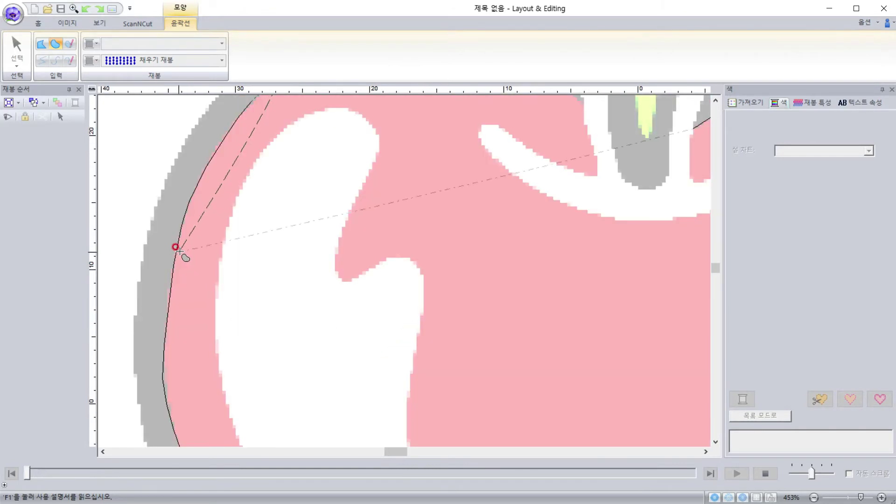
{"action": "left_click_drag", "start_coordinate": [287, 134], "coordinate": [236, 260]}
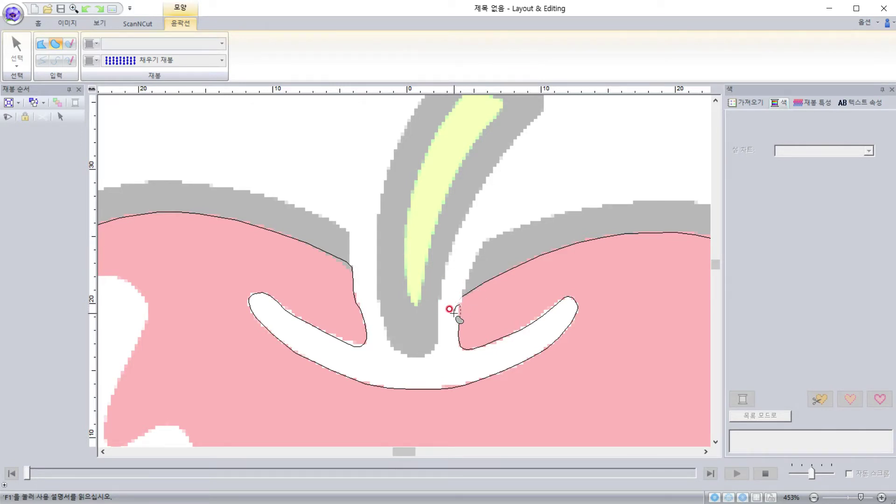
- Place the last point beside the curve's starting point right of the stem and finish the closed shape
{"action": "scroll", "coordinate": [460, 305], "scroll_direction": "up", "scroll_amount": 4}
{"action": "key", "text": "alt"}
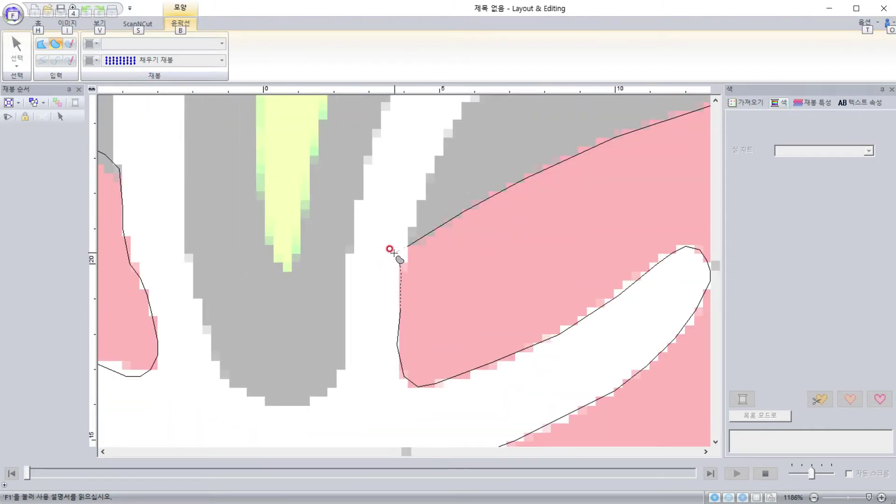
{"action": "key", "text": "b"}
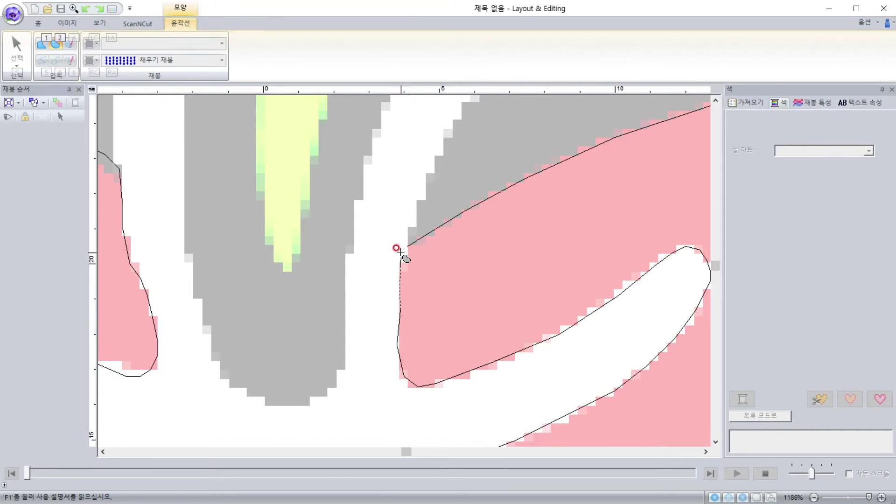
{"action": "key", "text": "2"}
{"action": "left_click", "coordinate": [400, 252]}
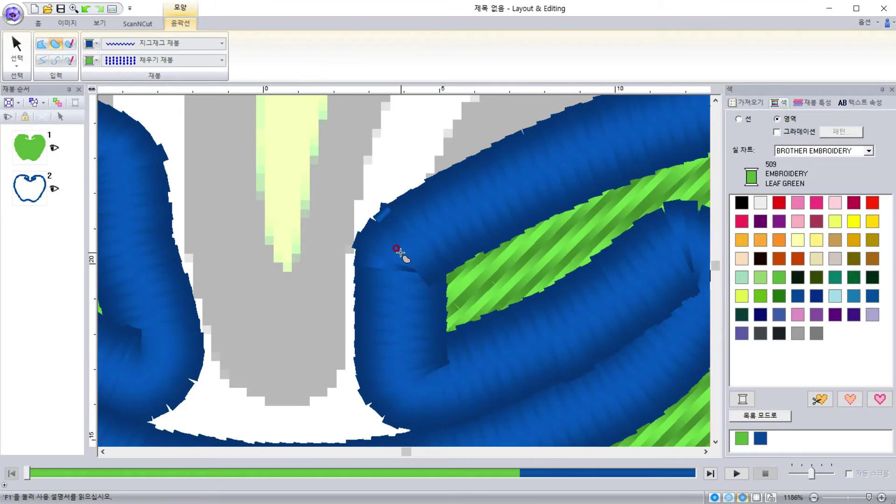
{"action": "scroll", "coordinate": [400, 252], "scroll_direction": "down", "scroll_amount": 5}
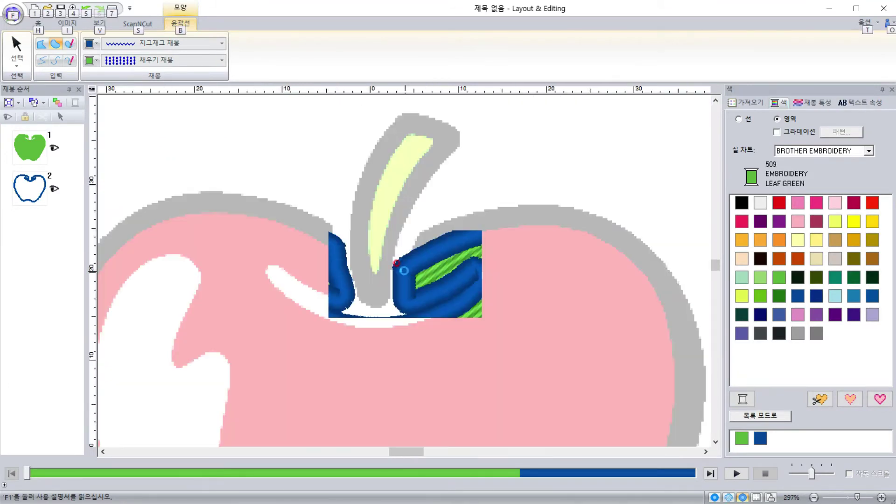
- Select the finished apple shape and set its line sewing to 재봉 안 됨(선), leaving only the fill
{"action": "scroll", "coordinate": [404, 270], "scroll_direction": "down", "scroll_amount": 2}
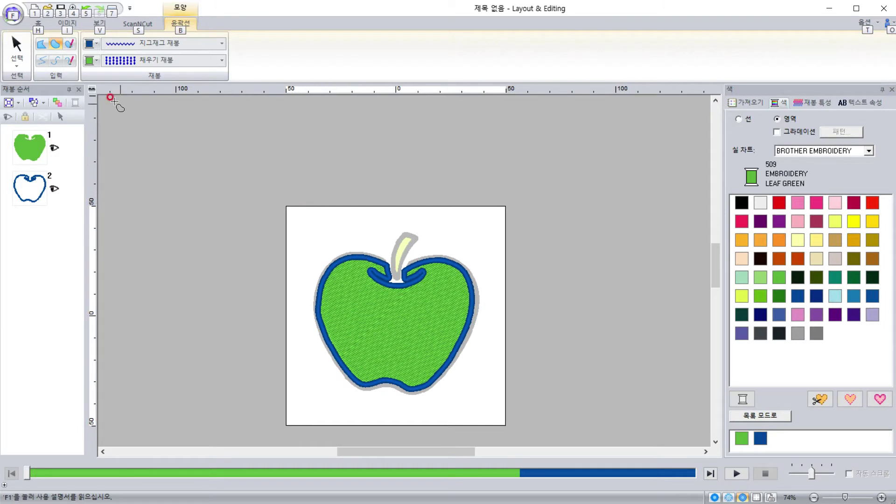
{"action": "left_click", "coordinate": [16, 40]}
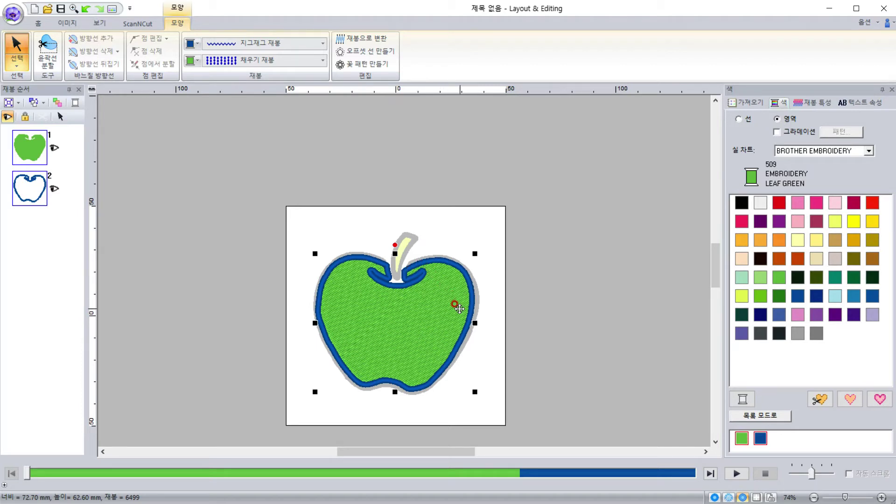
{"action": "scroll", "coordinate": [428, 297], "scroll_direction": "up", "scroll_amount": 2}
{"action": "key", "text": "alt"}
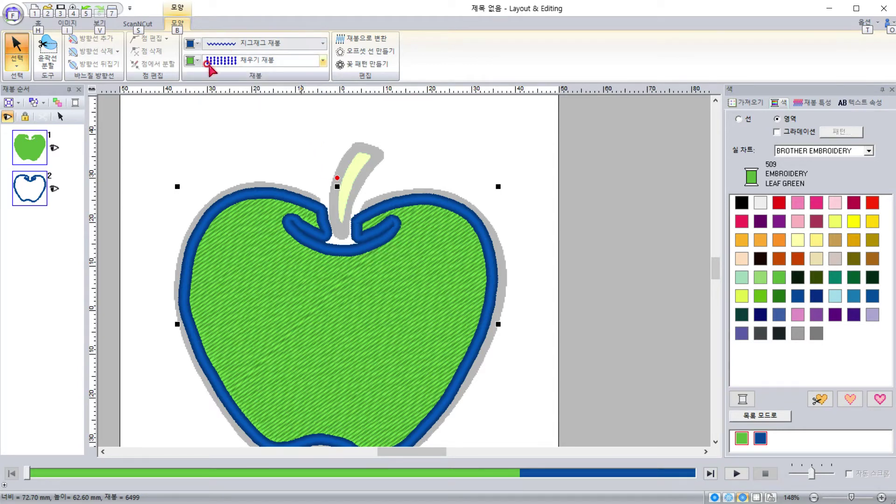
{"action": "left_click", "coordinate": [236, 42]}
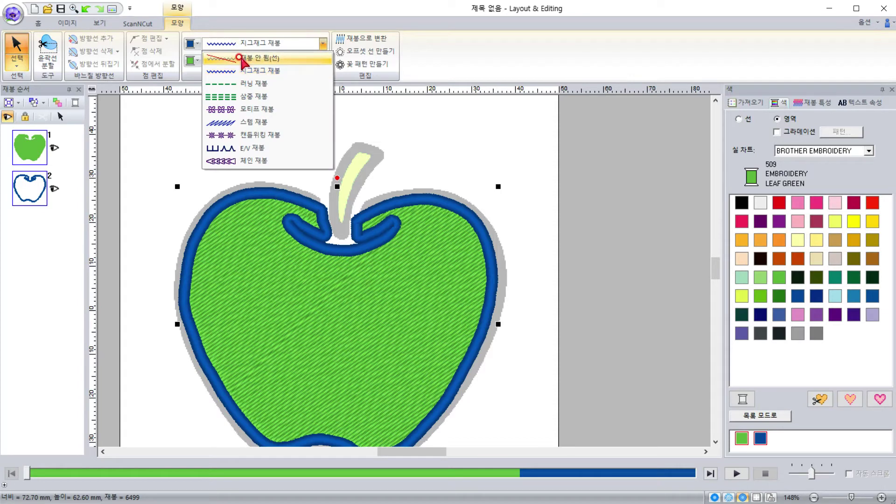
{"action": "left_click", "coordinate": [242, 59]}
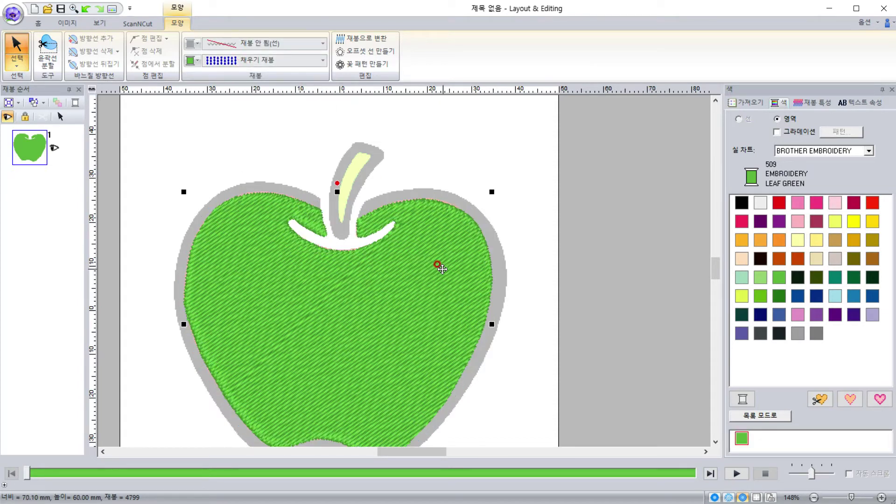
- Change the apple's fill thread colour to 030 VERMILLION and check the fill down to the base
{"action": "left_click", "coordinate": [871, 203]}
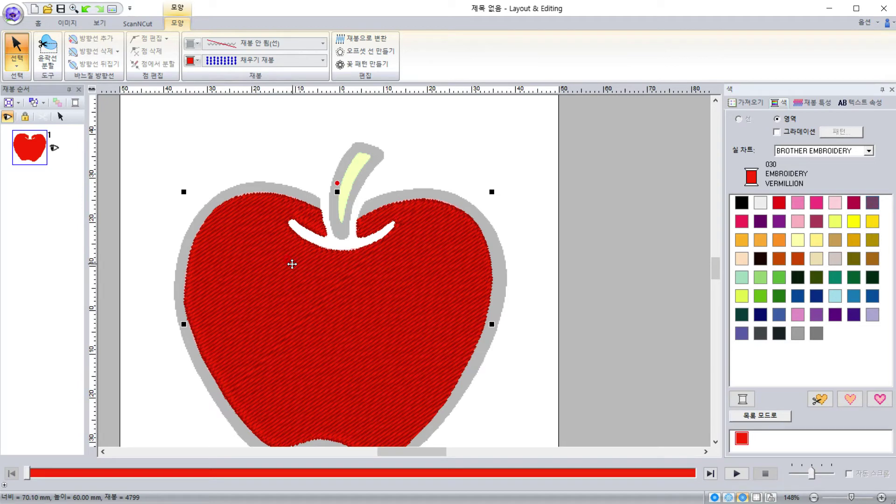
{"action": "scroll", "coordinate": [292, 265], "scroll_direction": "down", "scroll_amount": 3}
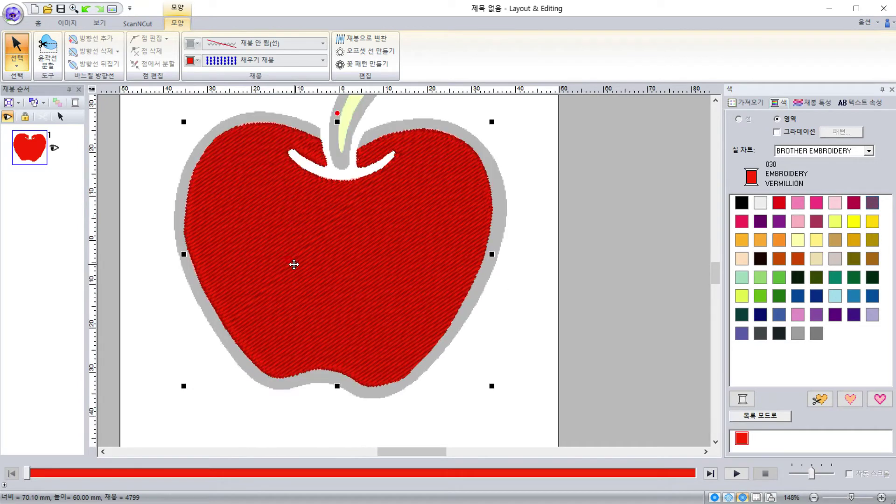
{"action": "scroll", "coordinate": [294, 265], "scroll_direction": "up", "scroll_amount": 3}
{"action": "scroll", "coordinate": [299, 266], "scroll_direction": "down", "scroll_amount": 3}
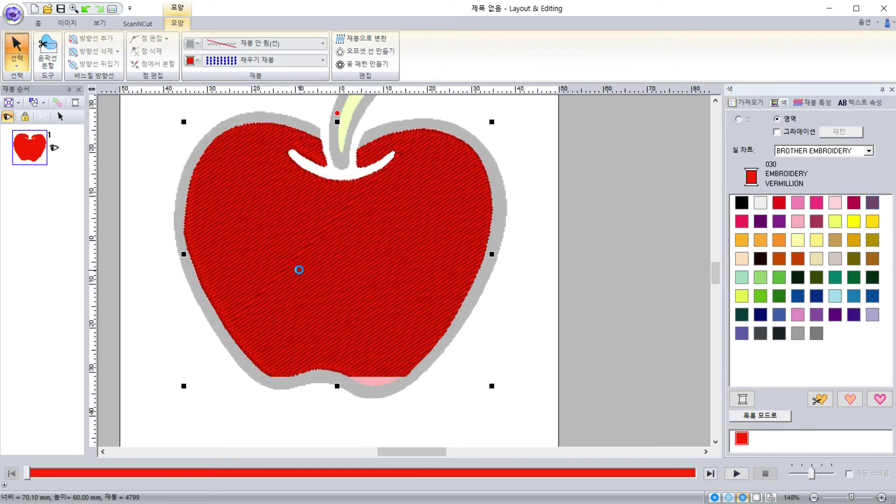
{"action": "scroll", "coordinate": [299, 270], "scroll_direction": "up", "scroll_amount": 3}
{"action": "scroll", "coordinate": [299, 270], "scroll_direction": "down", "scroll_amount": 3}
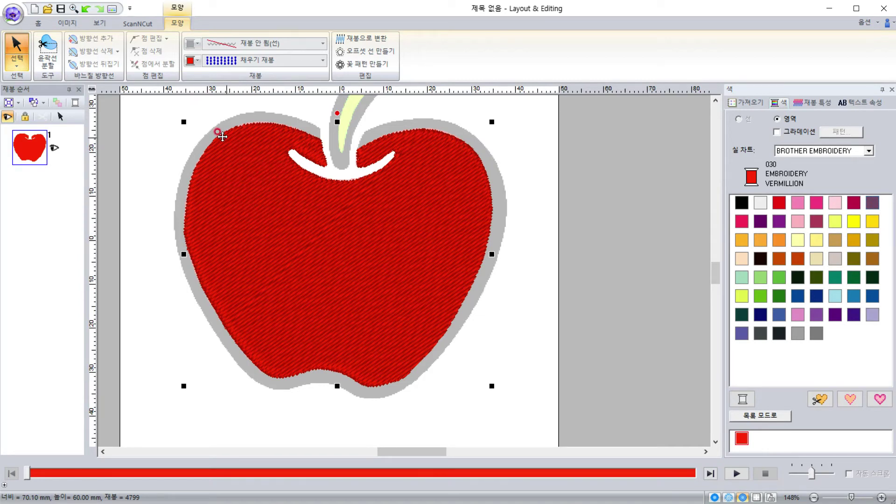
- Edit the apple's outline points, shifting the point on its far left edge slightly inward, and return to object selection
{"action": "left_click", "coordinate": [17, 63]}
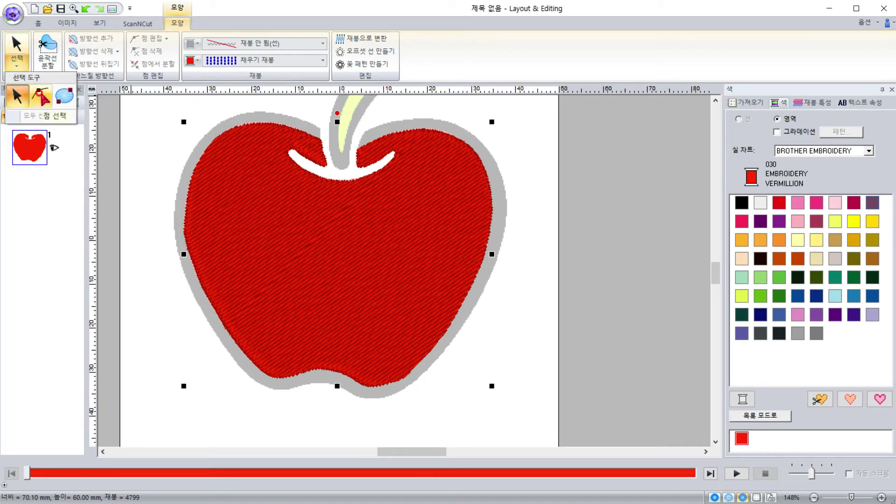
{"action": "left_click", "coordinate": [41, 96]}
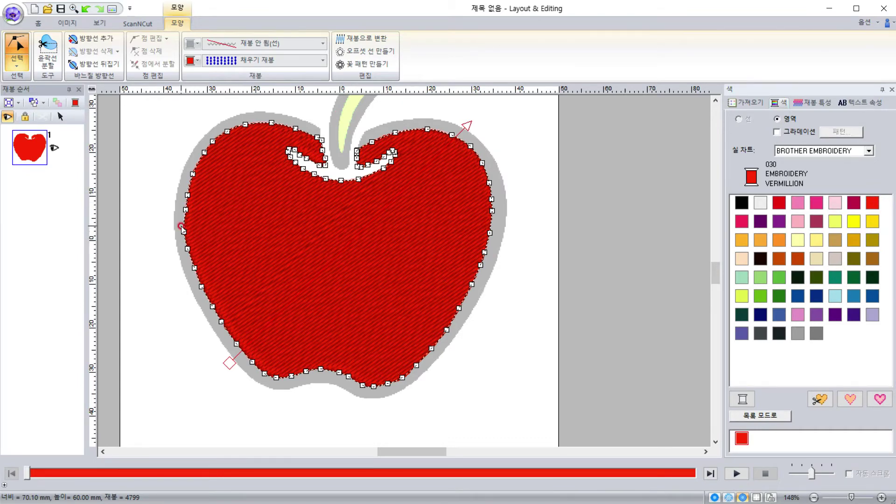
{"action": "scroll", "coordinate": [195, 237], "scroll_direction": "up", "scroll_amount": 3}
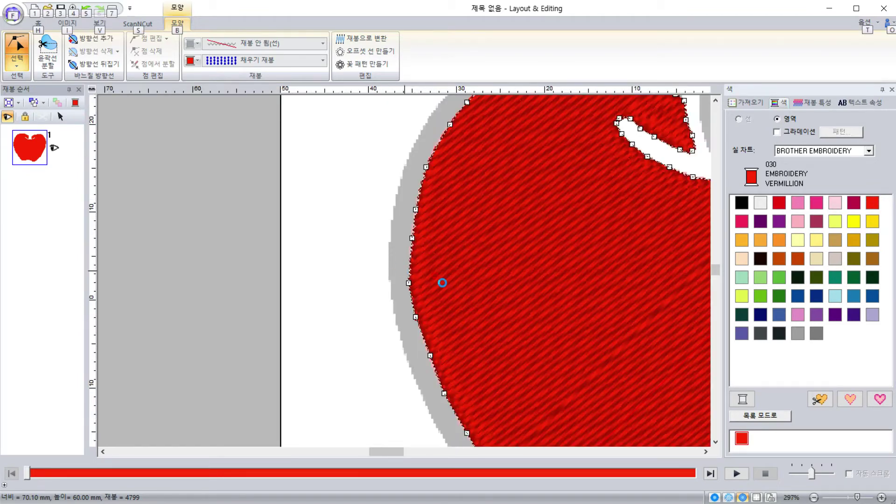
{"action": "left_click", "coordinate": [408, 283]}
{"action": "left_click_drag", "start_coordinate": [410, 280], "coordinate": [413, 283]}
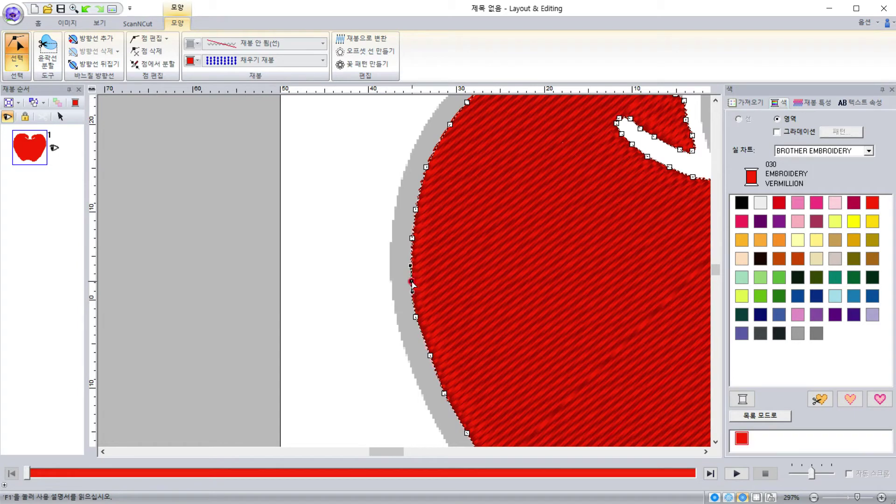
{"action": "left_click", "coordinate": [413, 238]}
{"action": "left_click_drag", "start_coordinate": [544, 284], "coordinate": [324, 262]}
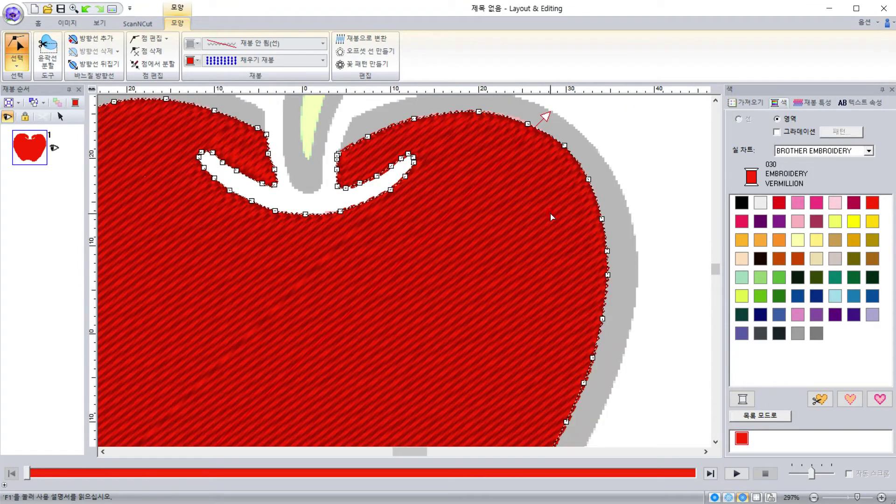
{"action": "left_click_drag", "start_coordinate": [550, 211], "coordinate": [602, 199]}
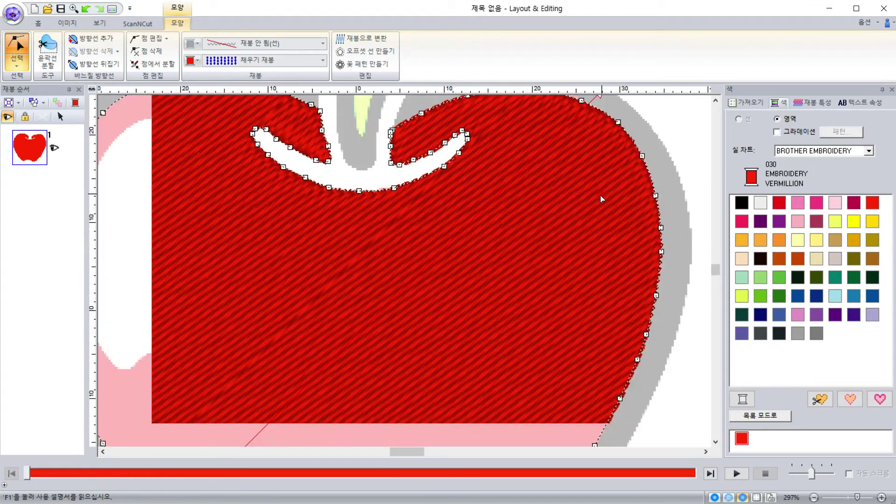
{"action": "left_click_drag", "start_coordinate": [471, 218], "coordinate": [537, 268]}
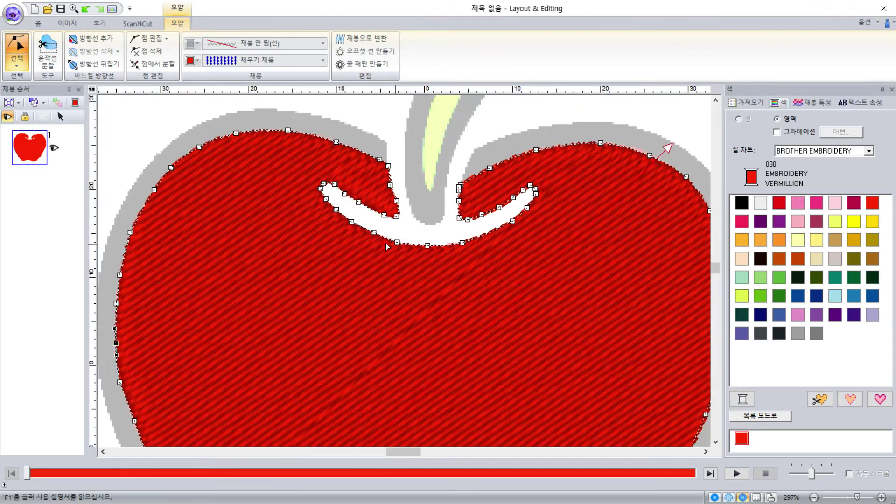
{"action": "left_click", "coordinate": [18, 66]}
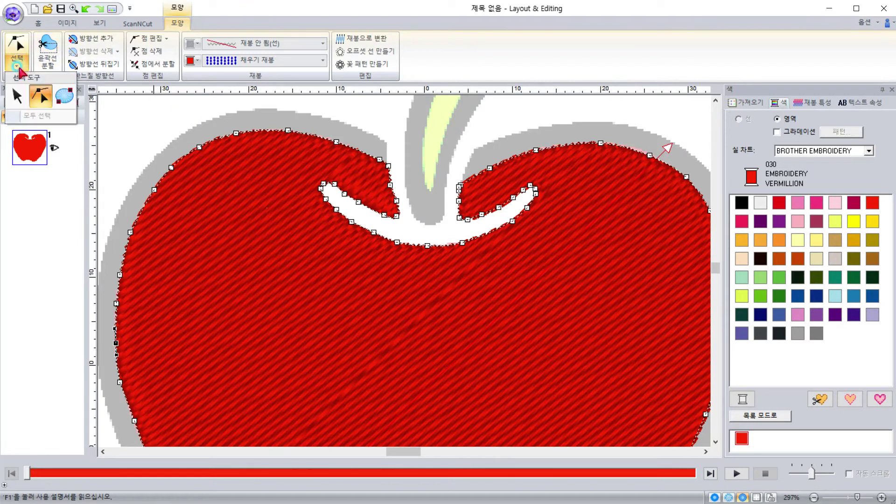
{"action": "left_click", "coordinate": [17, 96]}
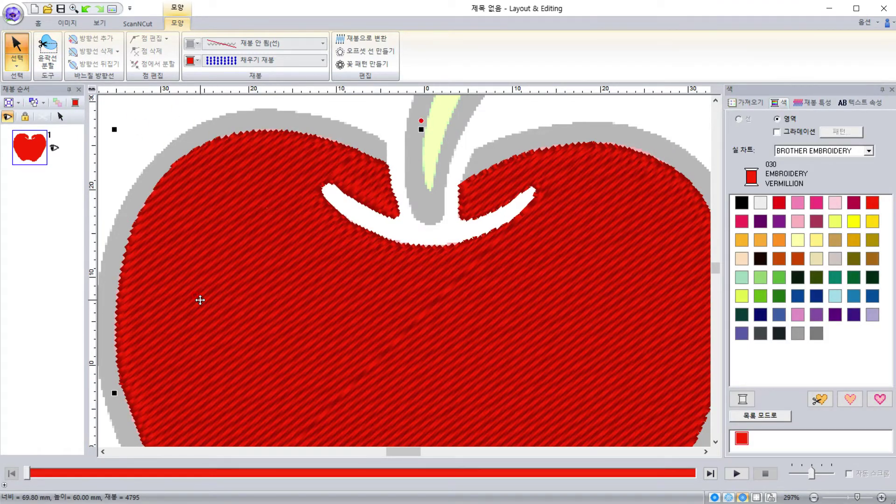
- Compare the realistic, stitch and solid displays of the apple and leave the design in stitch view
{"action": "scroll", "coordinate": [200, 300], "scroll_direction": "down", "scroll_amount": 2}
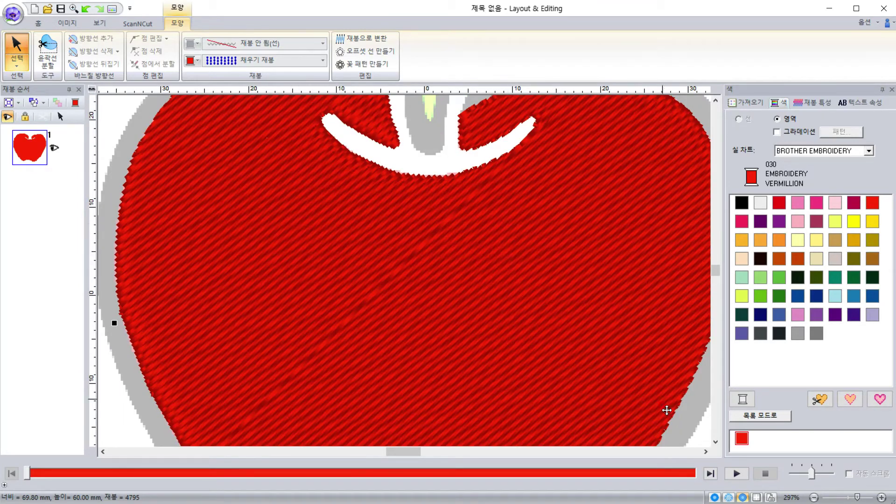
{"action": "left_click", "coordinate": [742, 498]}
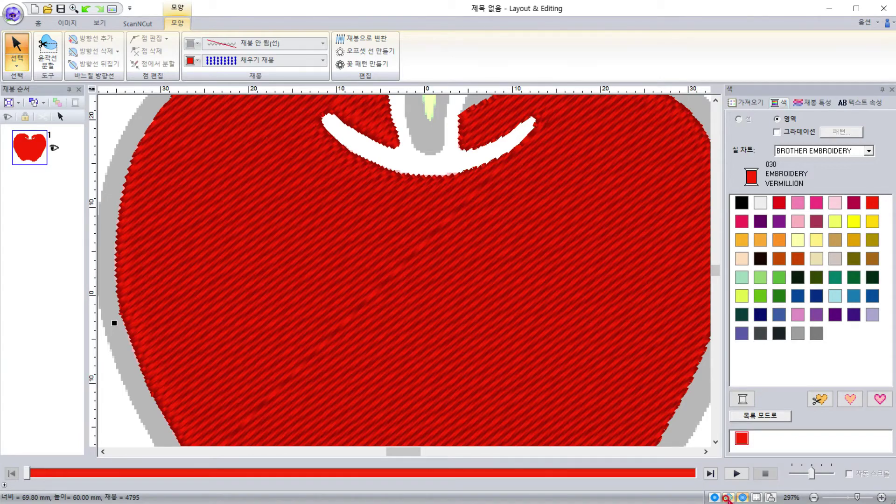
{"action": "left_click", "coordinate": [728, 497]}
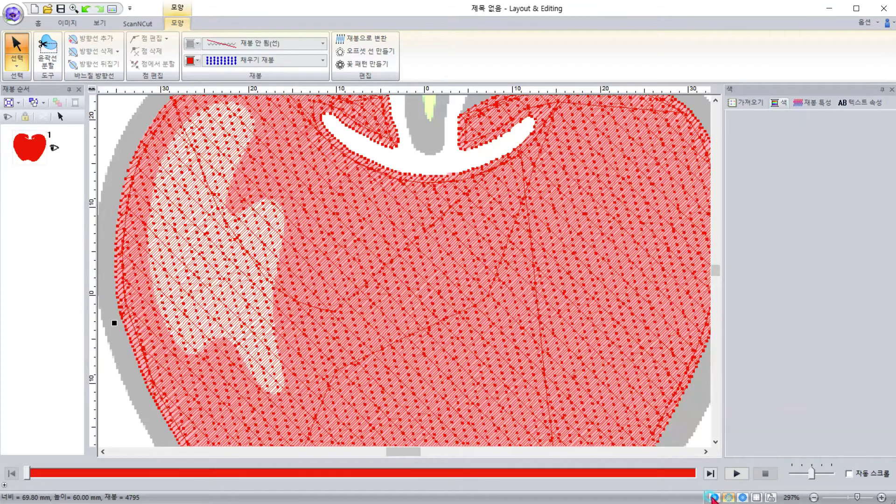
{"action": "left_click", "coordinate": [712, 498]}
{"action": "left_click", "coordinate": [727, 498]}
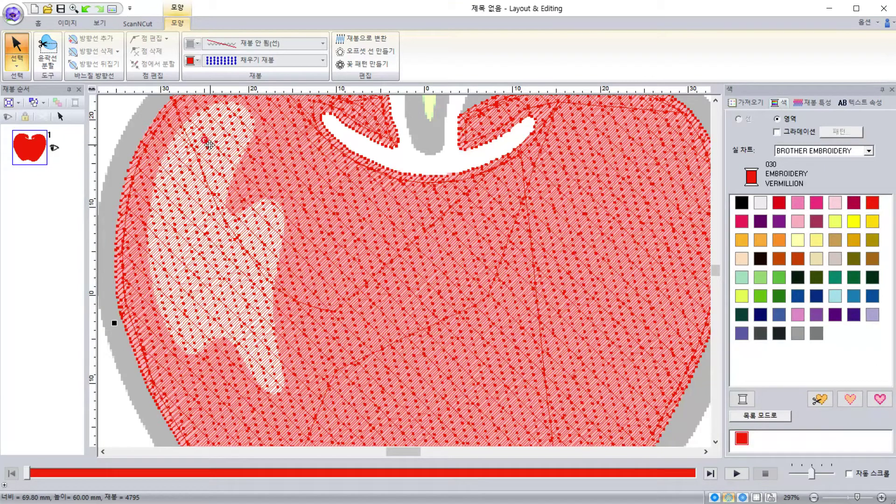
- Start a new closed curve shape with its fill thread colour set to 001 WHITE
{"action": "left_click", "coordinate": [39, 23]}
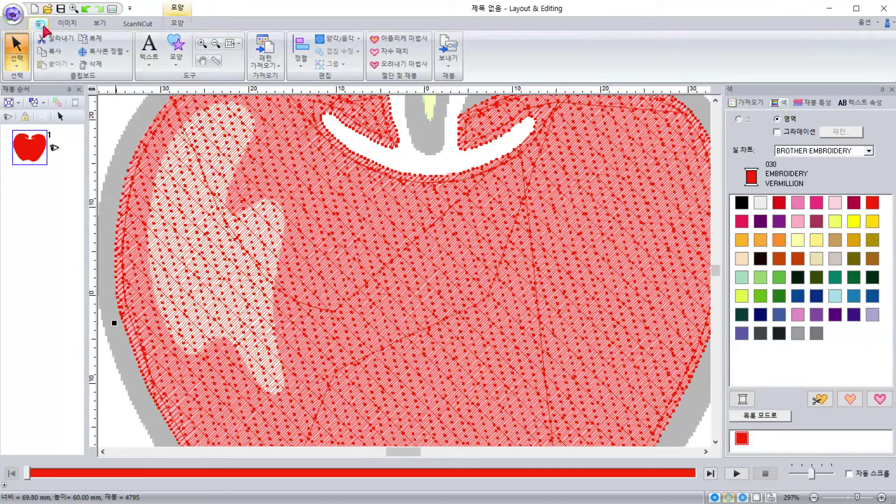
{"action": "left_click", "coordinate": [176, 54]}
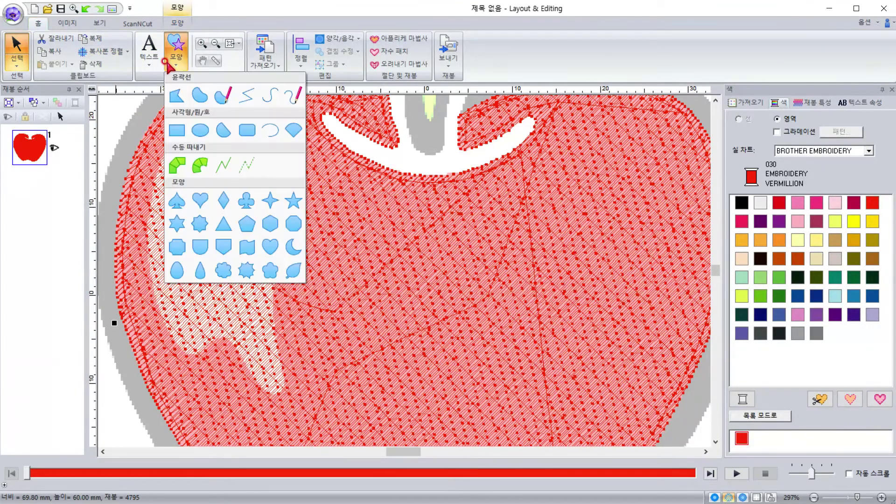
{"action": "left_click", "coordinate": [201, 95]}
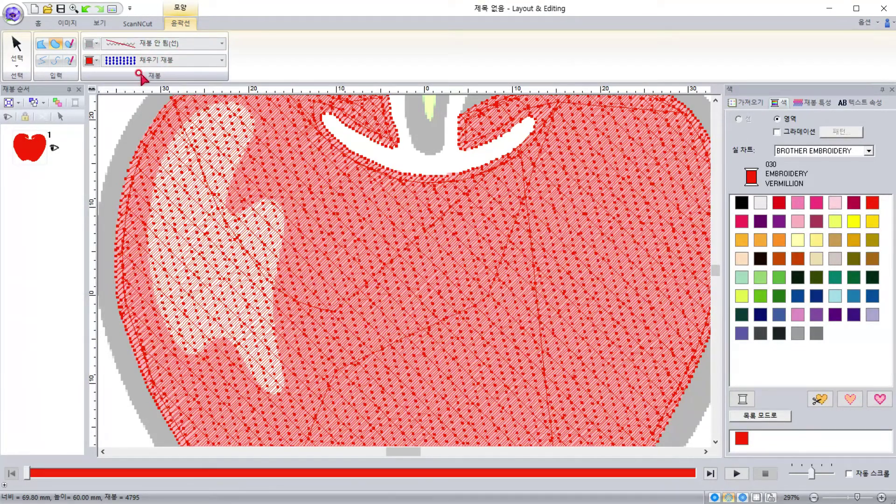
{"action": "left_click", "coordinate": [95, 60]}
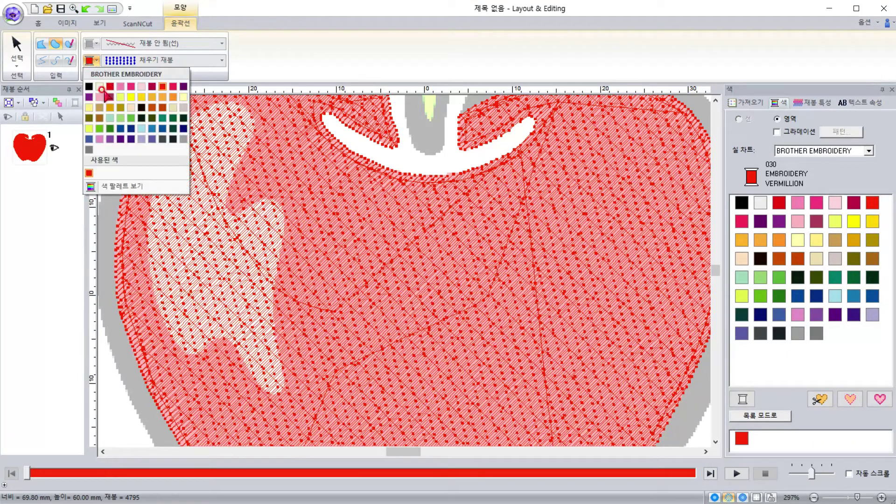
{"action": "left_click", "coordinate": [100, 86]}
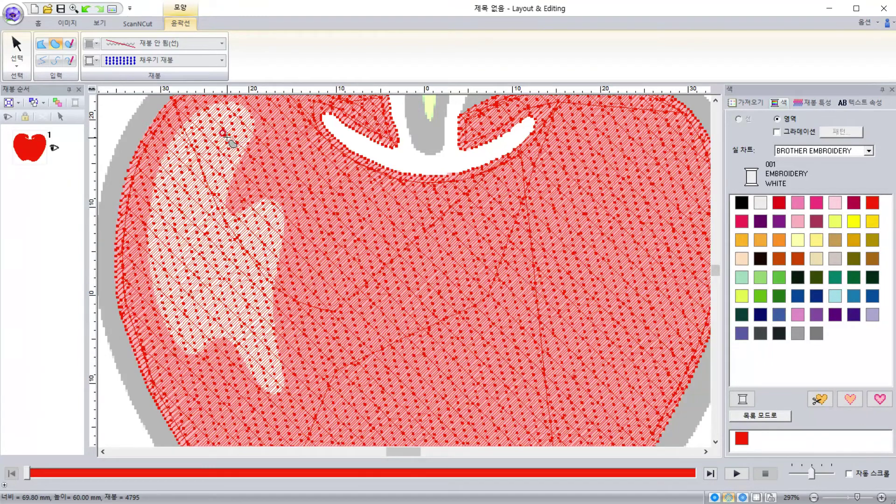
- Trace the white highlight's rounded upper end and its right edge down towards the notch with the closed curve
{"action": "scroll", "coordinate": [227, 138], "scroll_direction": "up", "scroll_amount": 1}
{"action": "key", "text": "alt"}
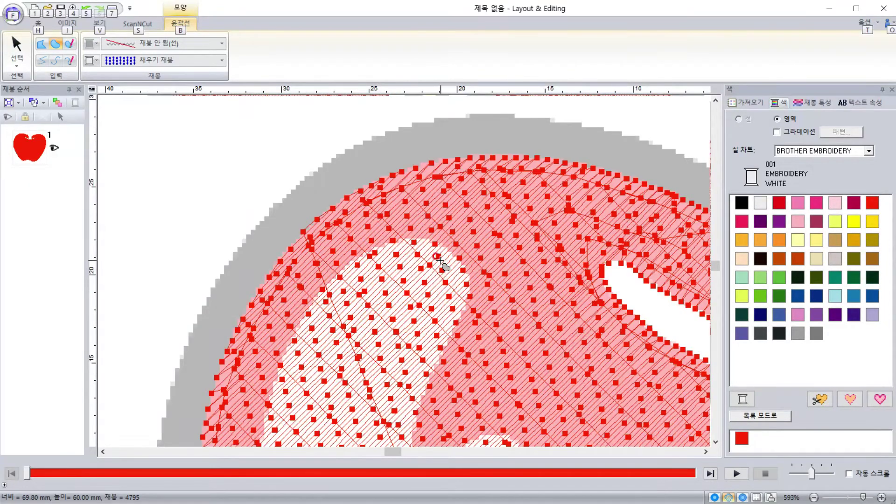
{"action": "key", "text": "alt"}
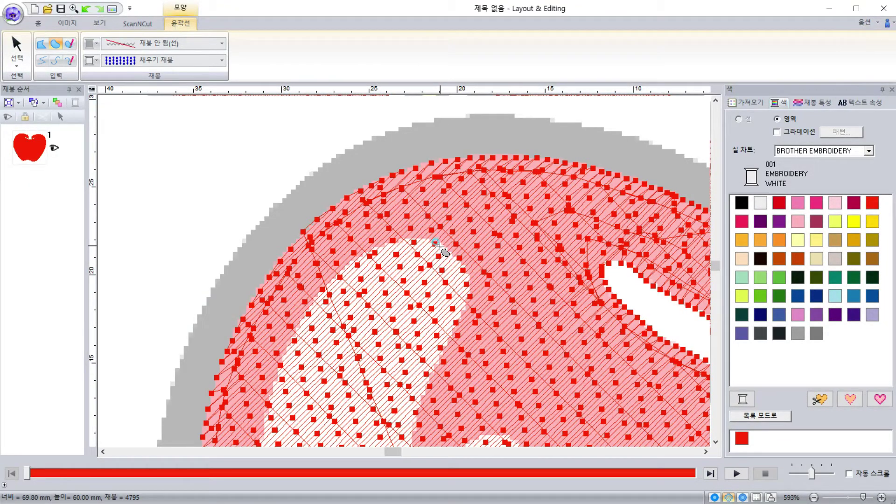
{"action": "left_click", "coordinate": [439, 246]}
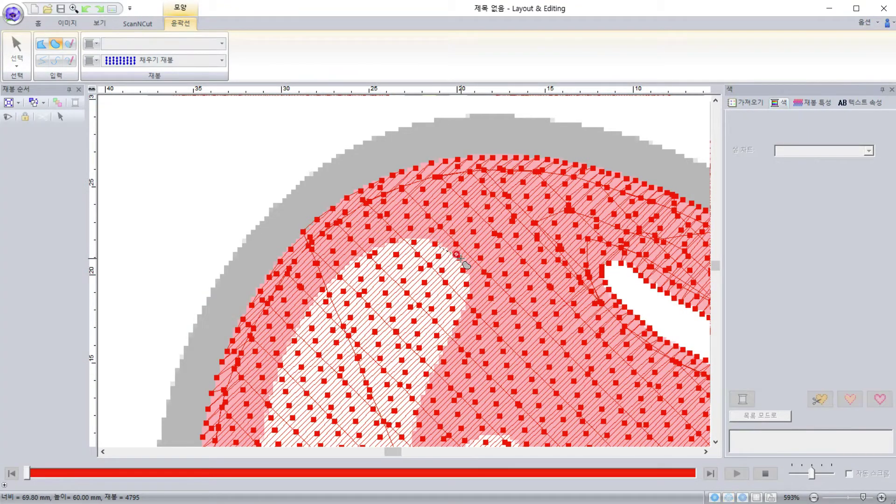
{"action": "left_click", "coordinate": [467, 283]}
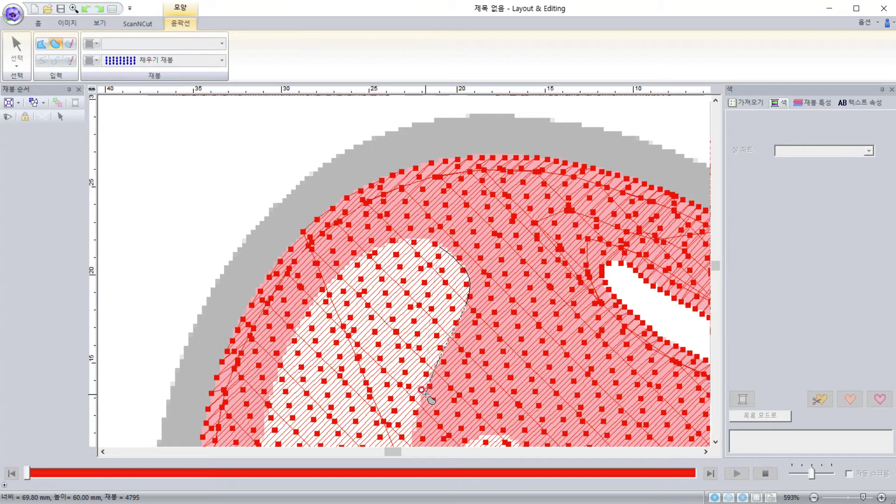
{"action": "left_click", "coordinate": [411, 416]}
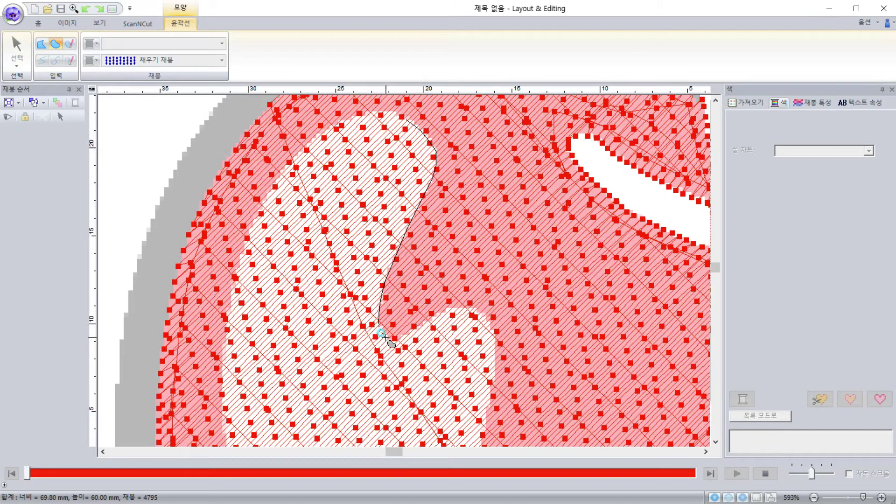
- Trace the white highlight's notch, second rounded lobe and right edge down towards its lower tip with the closed curve
{"action": "left_click", "coordinate": [444, 312]}
{"action": "left_click", "coordinate": [492, 369]}
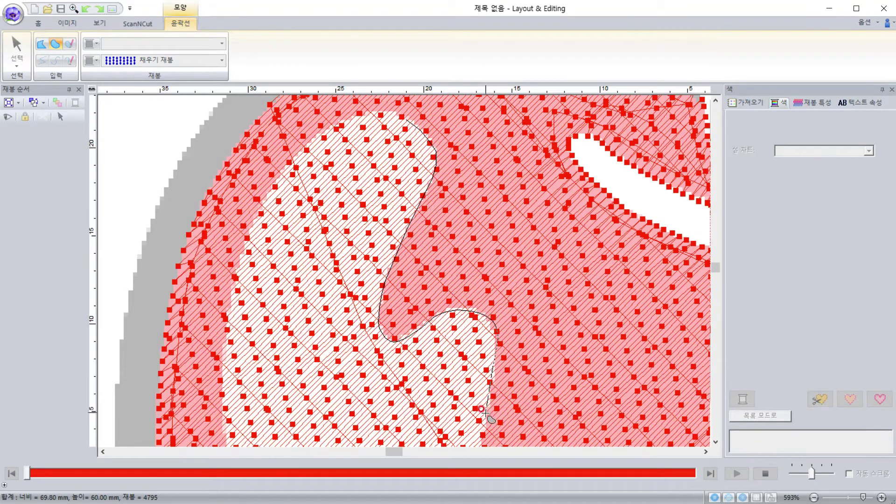
{"action": "scroll", "coordinate": [486, 441], "scroll_direction": "down", "scroll_amount": 4}
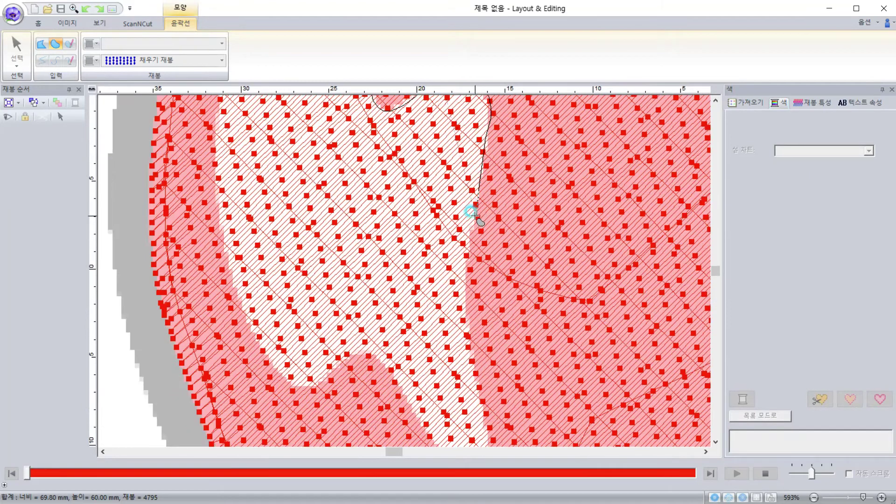
{"action": "left_click", "coordinate": [468, 284]}
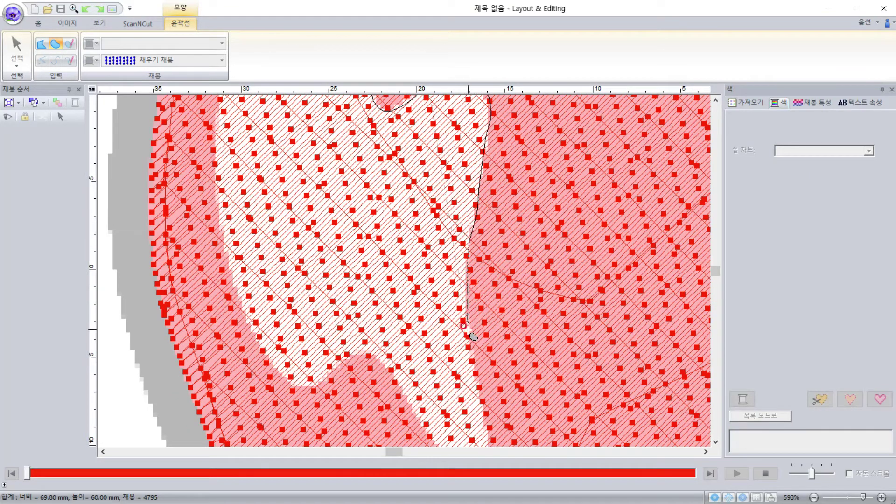
{"action": "left_click", "coordinate": [480, 388]}
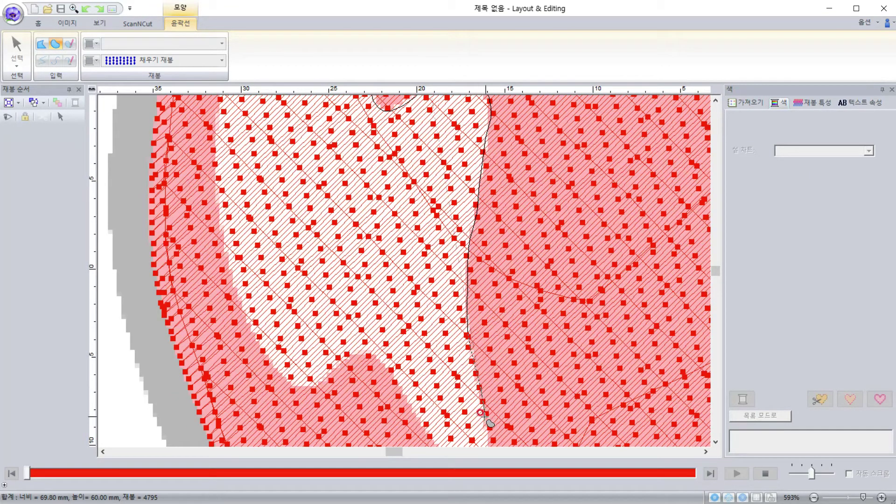
- Trace the highlight's lower tip, wavy lower edge and left side, and close the curve at its upper end
{"action": "scroll", "coordinate": [487, 426], "scroll_direction": "down", "scroll_amount": 4}
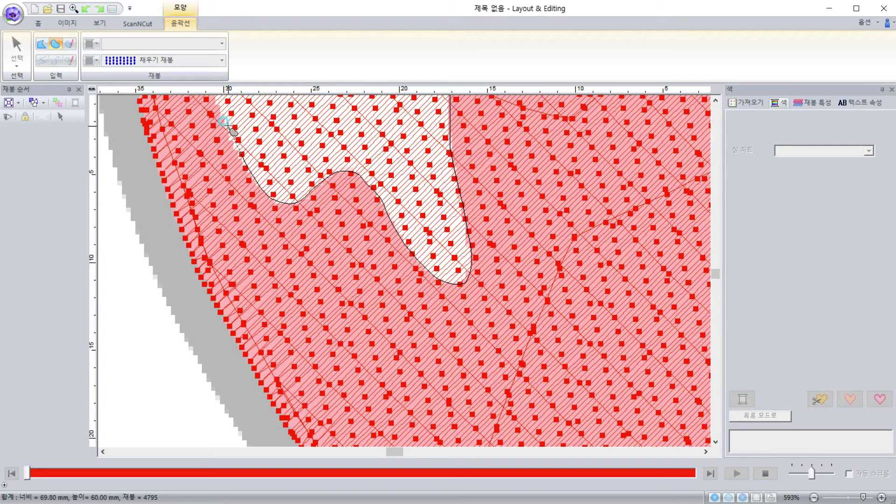
{"action": "left_click_drag", "start_coordinate": [221, 107], "coordinate": [268, 271]}
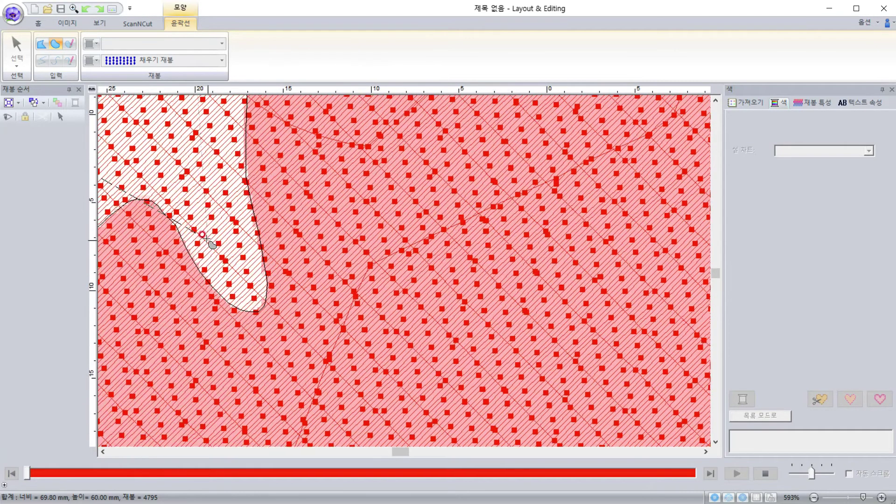
{"action": "left_click_drag", "start_coordinate": [189, 221], "coordinate": [476, 258]}
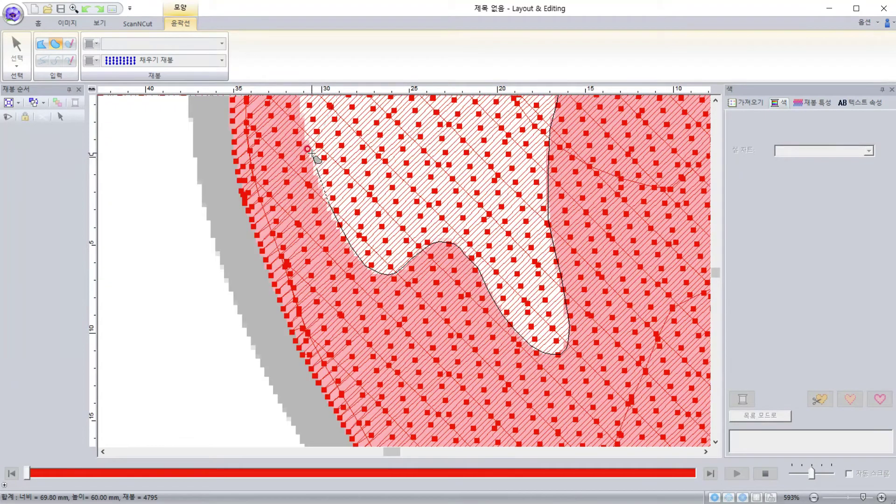
{"action": "mouse_move", "coordinate": [301, 109]}
{"action": "left_mouse_down"}
{"action": "mouse_move", "coordinate": [340, 219]}
{"action": "mouse_move", "coordinate": [343, 105]}
{"action": "mouse_move", "coordinate": [329, 246]}
{"action": "mouse_move", "coordinate": [340, 267]}
{"action": "mouse_move", "coordinate": [347, 216]}
{"action": "mouse_move", "coordinate": [369, 168]}
{"action": "mouse_move", "coordinate": [423, 102]}
{"action": "mouse_move", "coordinate": [328, 183]}
{"action": "mouse_move", "coordinate": [426, 153]}
{"action": "left_mouse_up"}
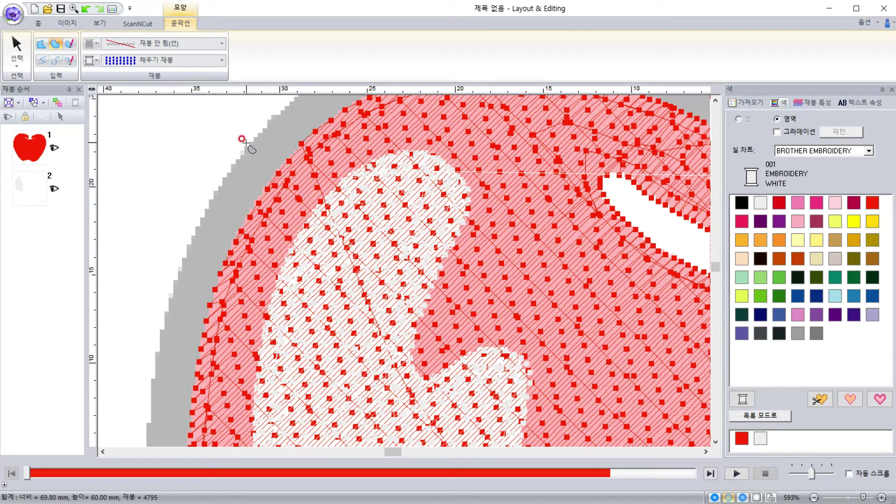
- Draw two overlapping practice closed curves in white on the blank area outside the apple's upper left edge
{"action": "left_click", "coordinate": [19, 41]}
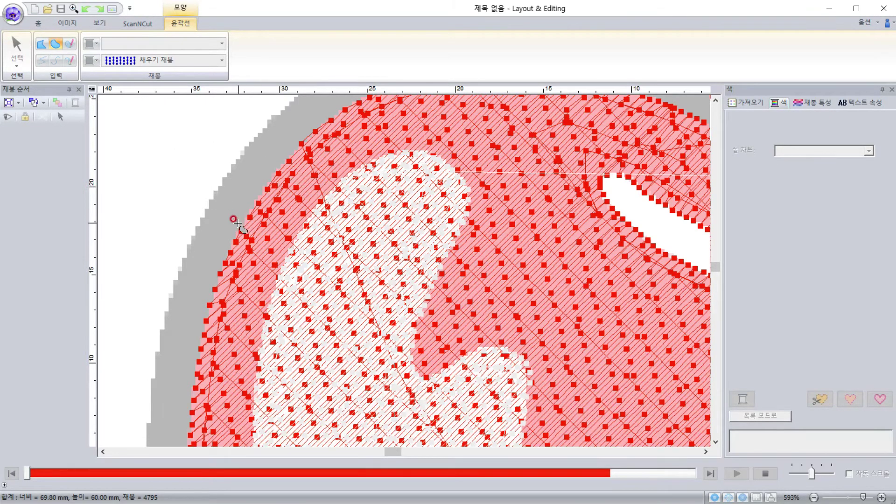
{"action": "left_click", "coordinate": [193, 164]}
{"action": "double_click", "coordinate": [181, 175]}
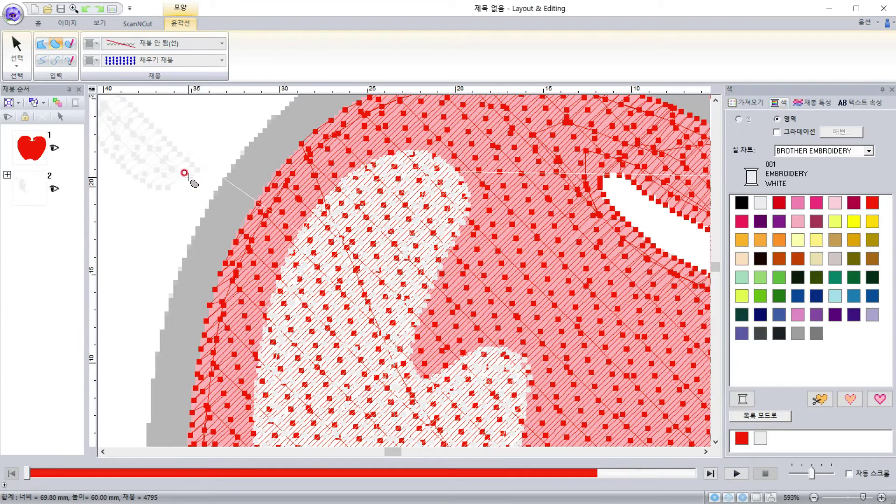
{"action": "left_click", "coordinate": [183, 177]}
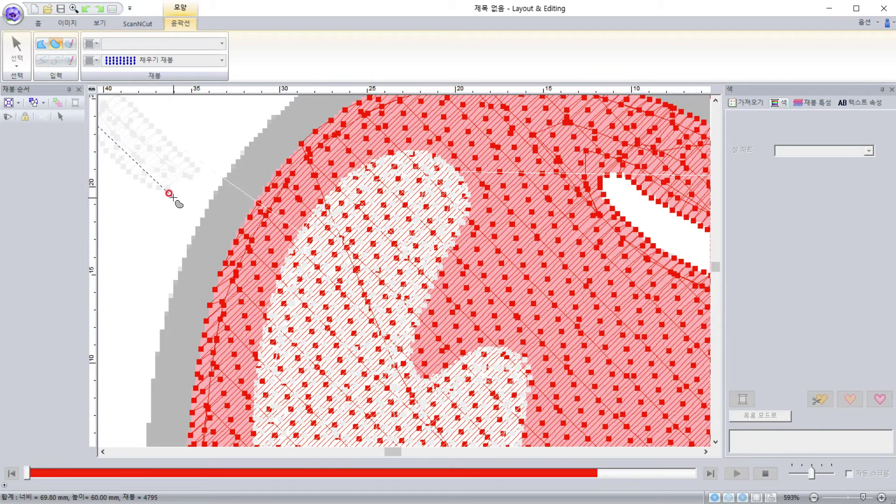
{"action": "left_click", "coordinate": [222, 135]}
{"action": "left_click", "coordinate": [182, 179]}
{"action": "left_click", "coordinate": [169, 134]}
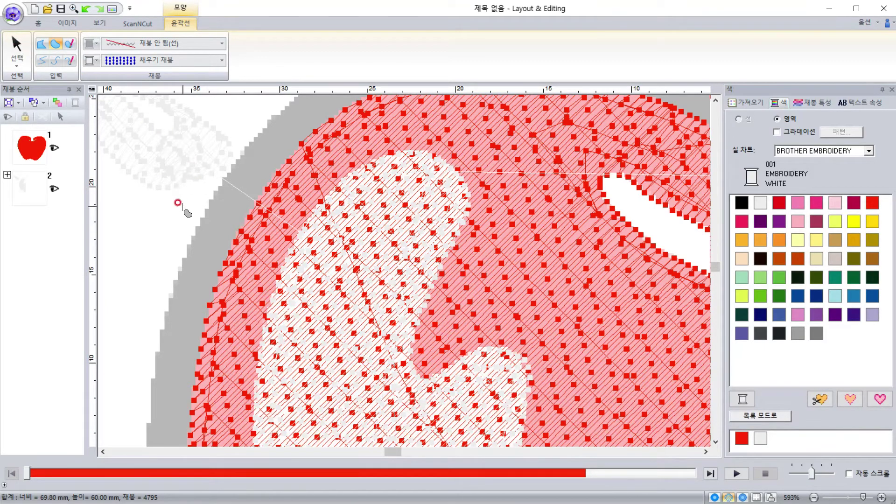
- Add two more white practice curves beside the others, the last one about 2.4 by 2.3 mm
{"action": "left_click", "coordinate": [41, 43]}
{"action": "left_click", "coordinate": [177, 162]}
{"action": "left_click", "coordinate": [152, 206]}
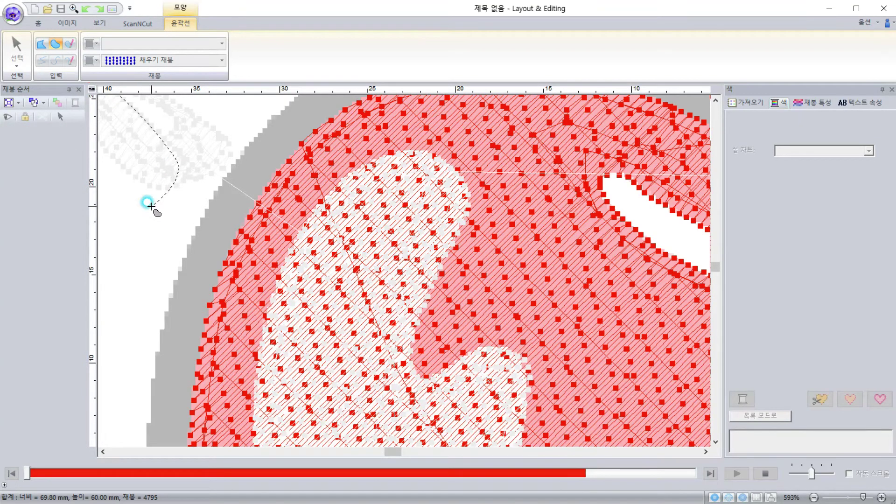
{"action": "left_click", "coordinate": [185, 164]}
{"action": "left_click", "coordinate": [180, 161]}
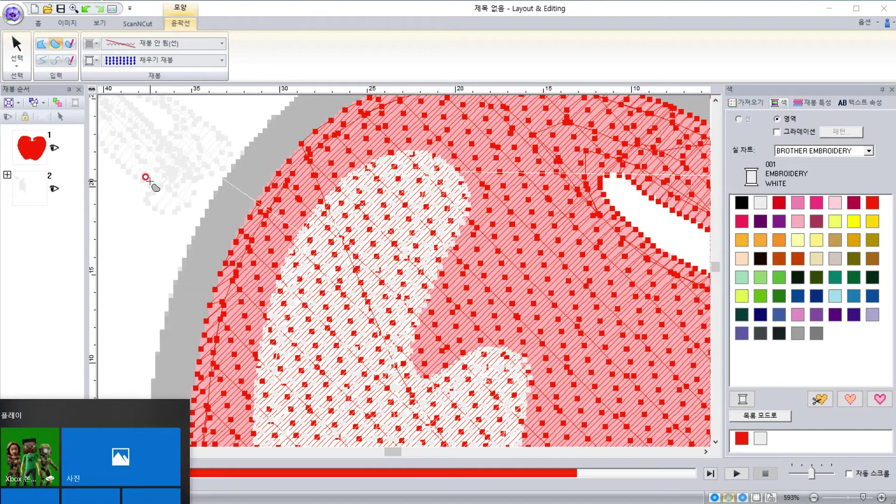
{"action": "left_click", "coordinate": [146, 177]}
{"action": "left_click", "coordinate": [157, 137]}
{"action": "double_click", "coordinate": [172, 213]}
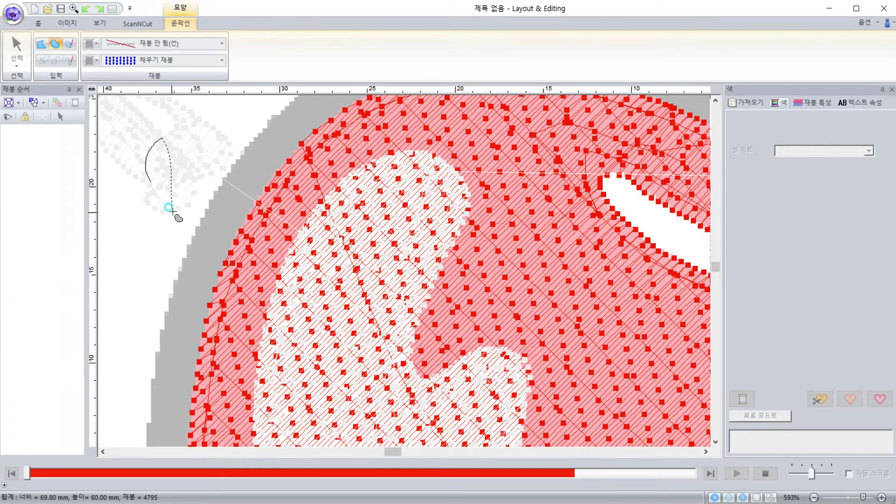
{"action": "left_click", "coordinate": [173, 212]}
{"action": "mouse_move", "coordinate": [138, 211]}
{"action": "left_mouse_down"}
{"action": "mouse_move", "coordinate": [133, 241]}
{"action": "mouse_move", "coordinate": [156, 234]}
{"action": "left_mouse_up"}
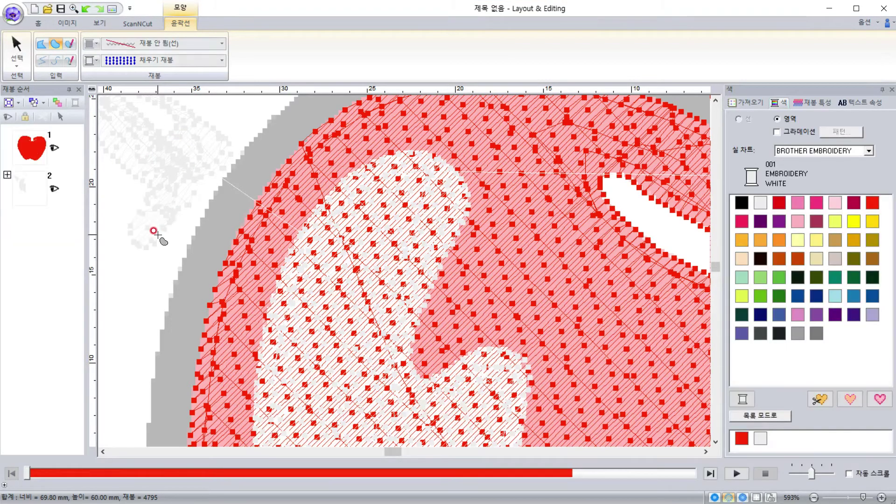
- Return to object selection and delete the white practice curves outside the apple one by one
{"action": "left_click", "coordinate": [18, 46]}
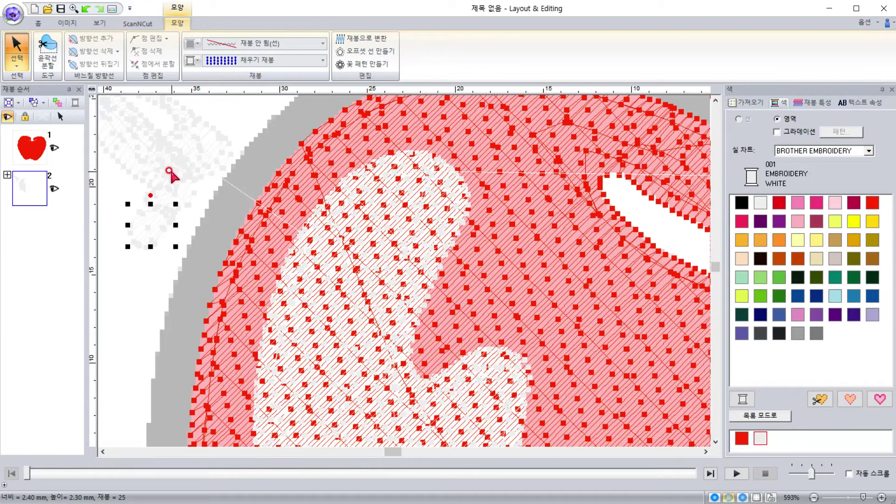
{"action": "left_click", "coordinate": [156, 168]}
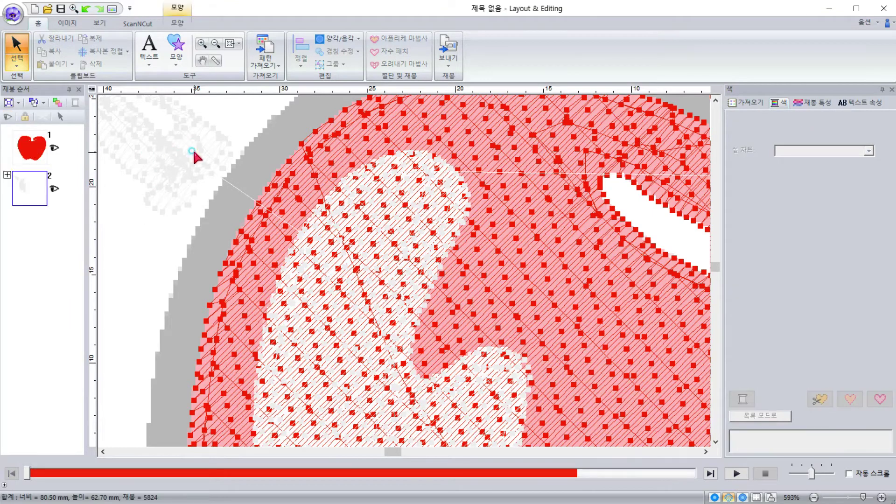
{"action": "left_click", "coordinate": [179, 175]}
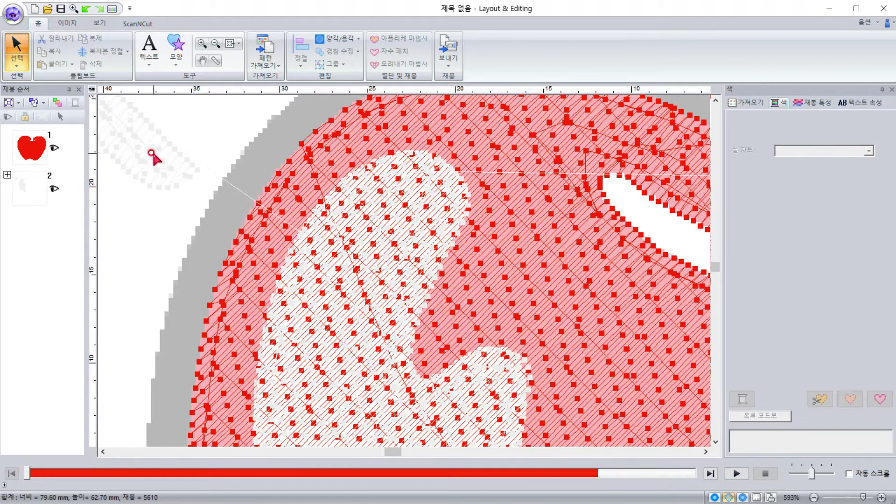
{"action": "left_click", "coordinate": [153, 154]}
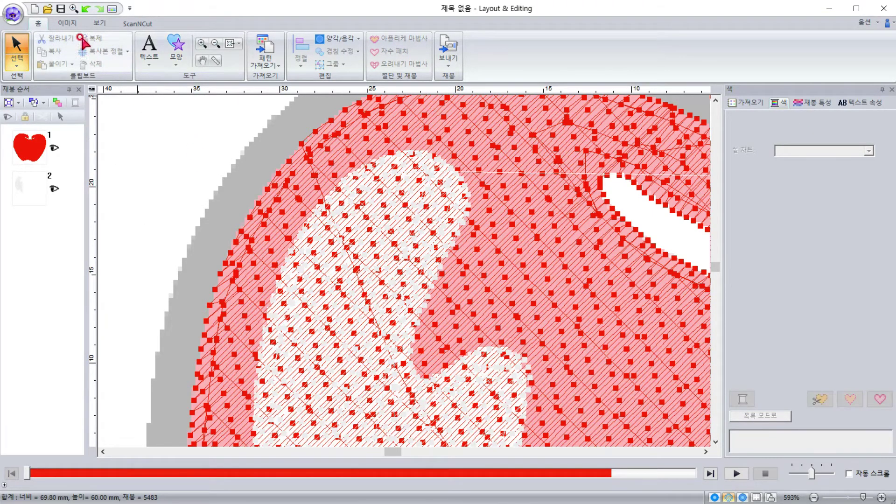
- Fit the whole design in view and check the red body and the white highlight separately and selected together
{"action": "left_click", "coordinate": [229, 45]}
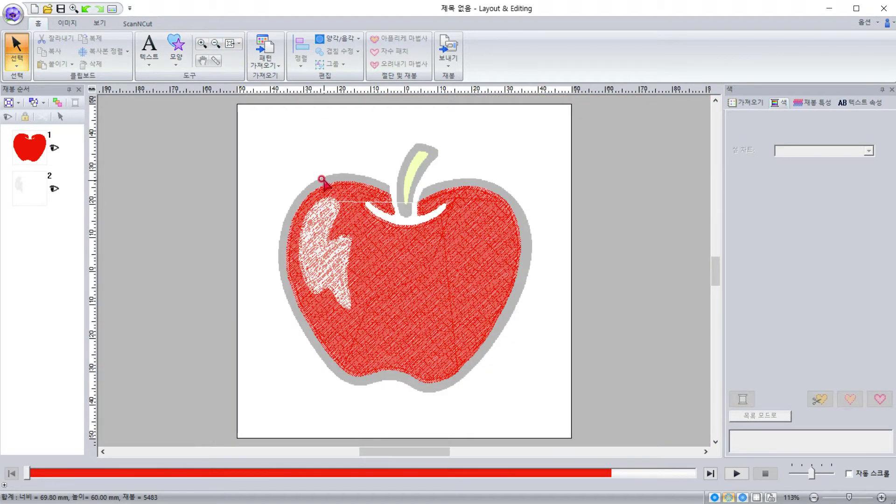
{"action": "left_click", "coordinate": [394, 257]}
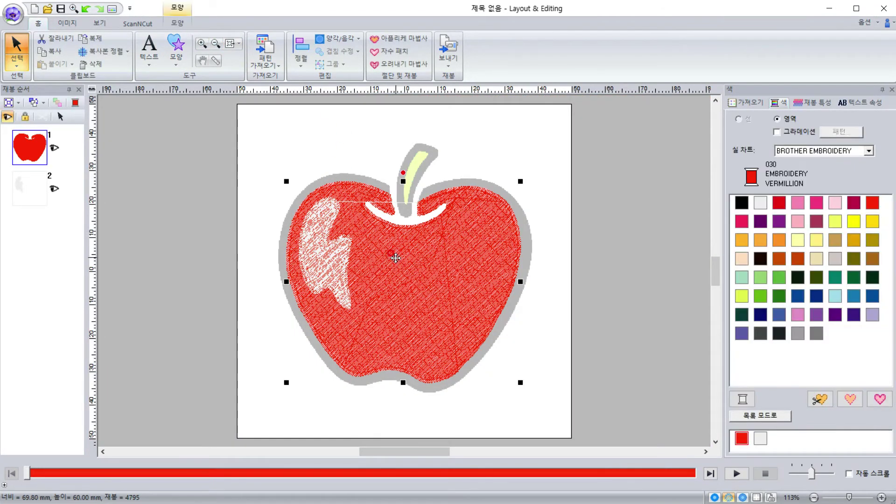
{"action": "left_click", "coordinate": [589, 192]}
{"action": "left_click", "coordinate": [319, 253]}
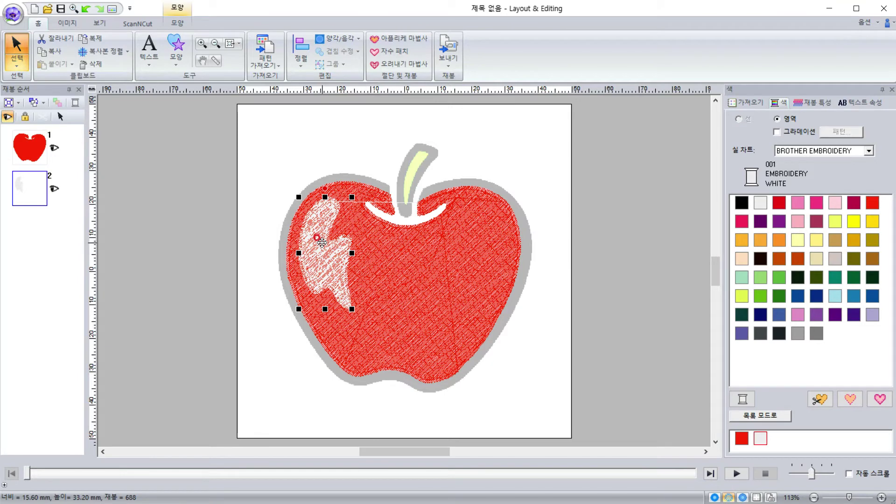
{"action": "left_click", "coordinate": [424, 277]}
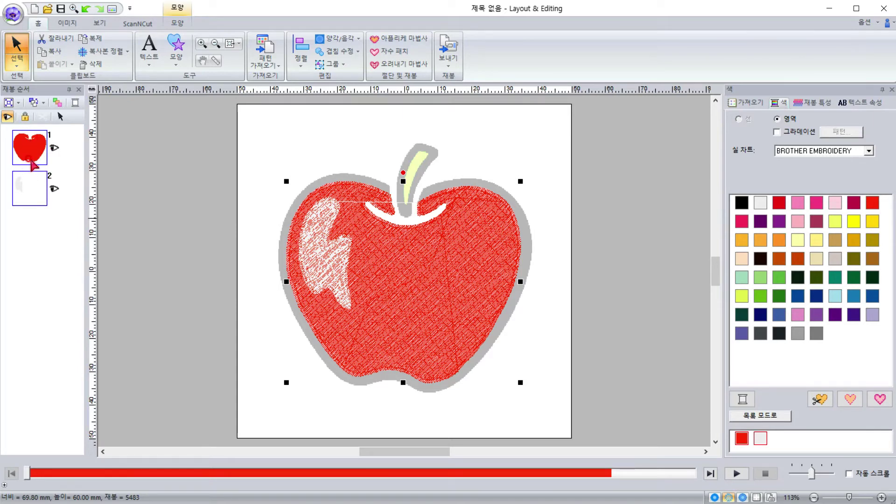
{"action": "left_click", "coordinate": [276, 136]}
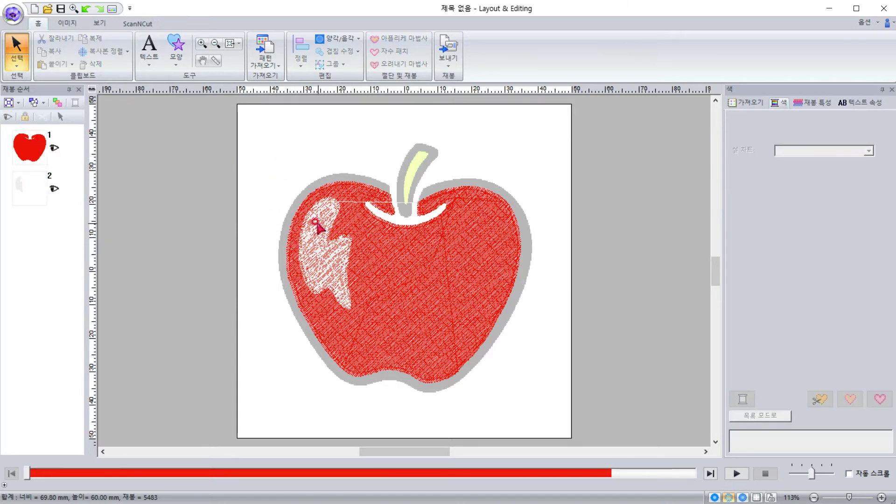
- Select the white highlight and the red body alternately to compare their entries in the sewing order
{"action": "left_click", "coordinate": [324, 252]}
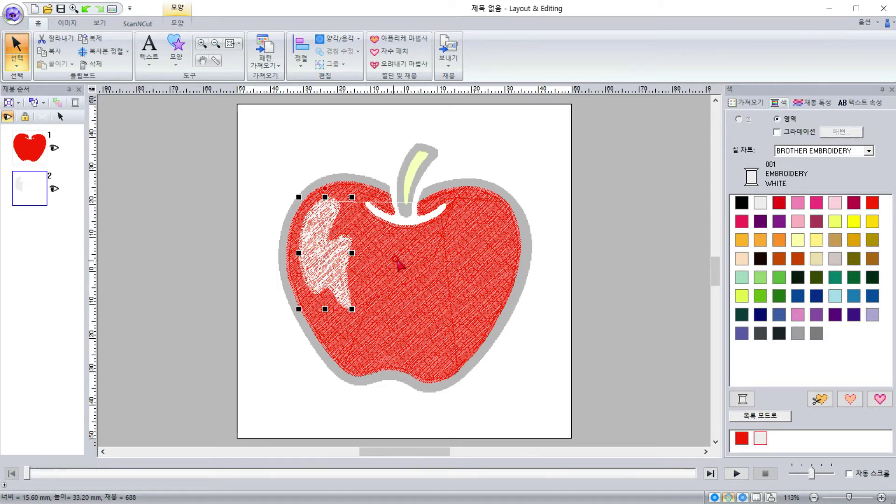
{"action": "left_click", "coordinate": [449, 256]}
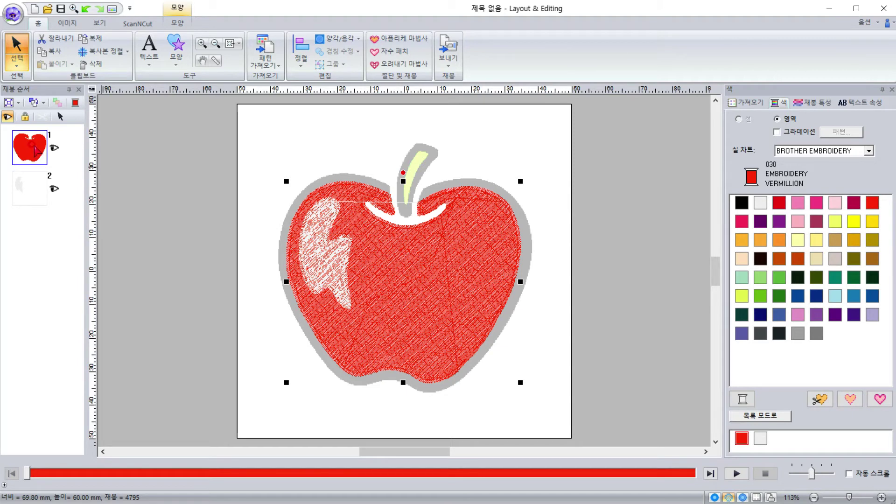
{"action": "left_click", "coordinate": [322, 254]}
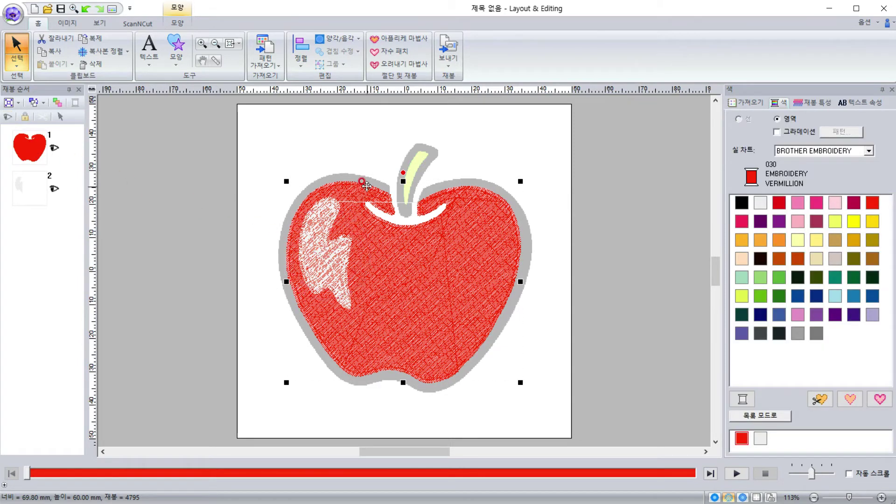
{"action": "left_click", "coordinate": [372, 142]}
{"action": "left_click", "coordinate": [429, 235]}
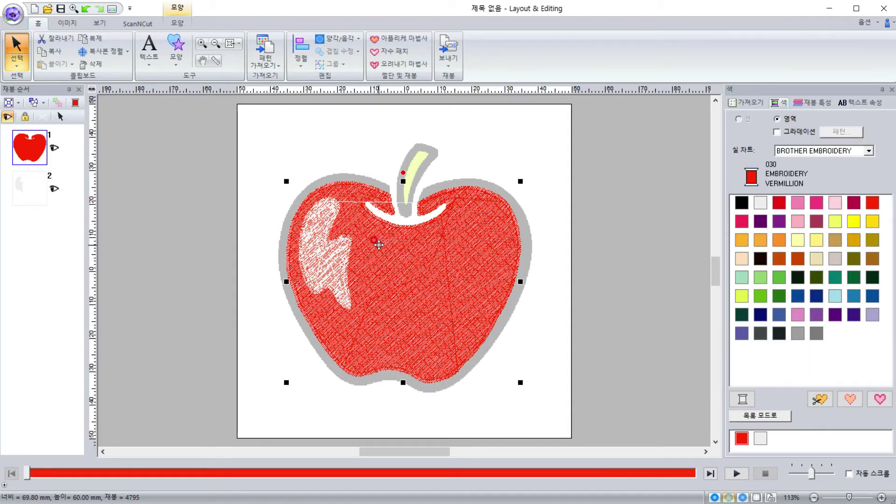
{"action": "left_click", "coordinate": [328, 258]}
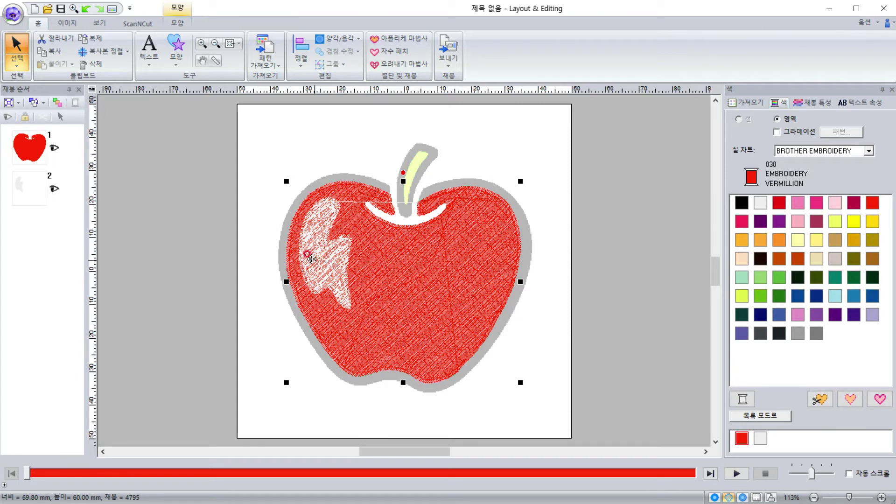
{"action": "left_click", "coordinate": [572, 236]}
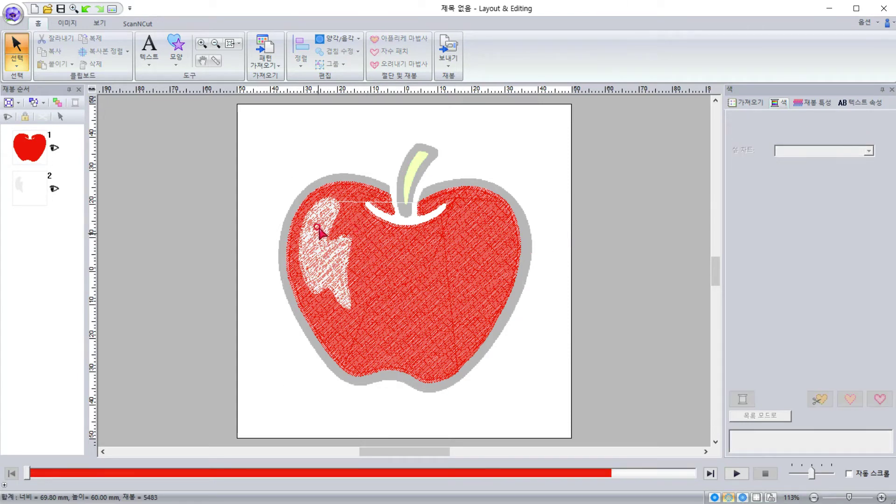
- Examine the highlight on the design, both objects together, and the apple body through its sewing order entry
{"action": "left_click", "coordinate": [325, 258]}
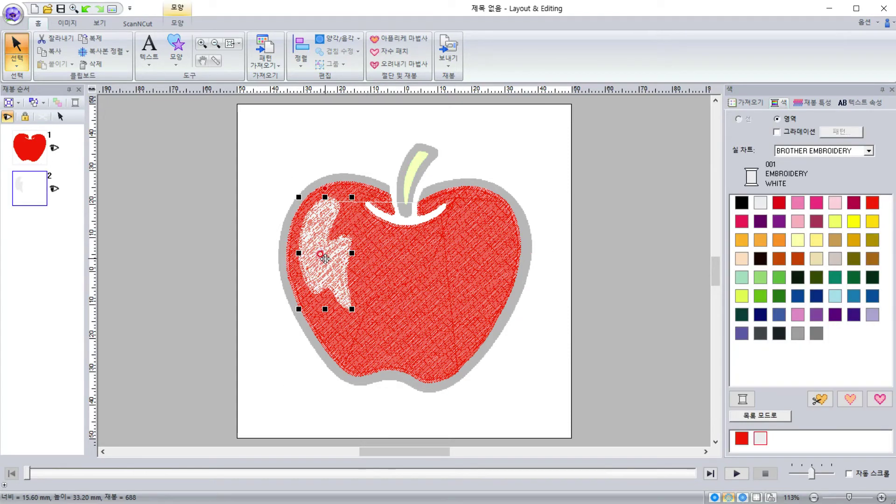
{"action": "left_click", "coordinate": [465, 257]}
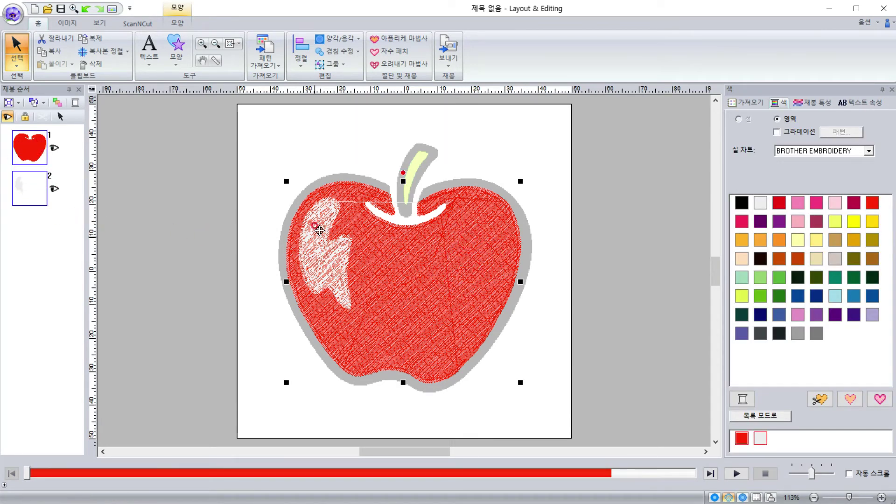
{"action": "left_click", "coordinate": [63, 182]}
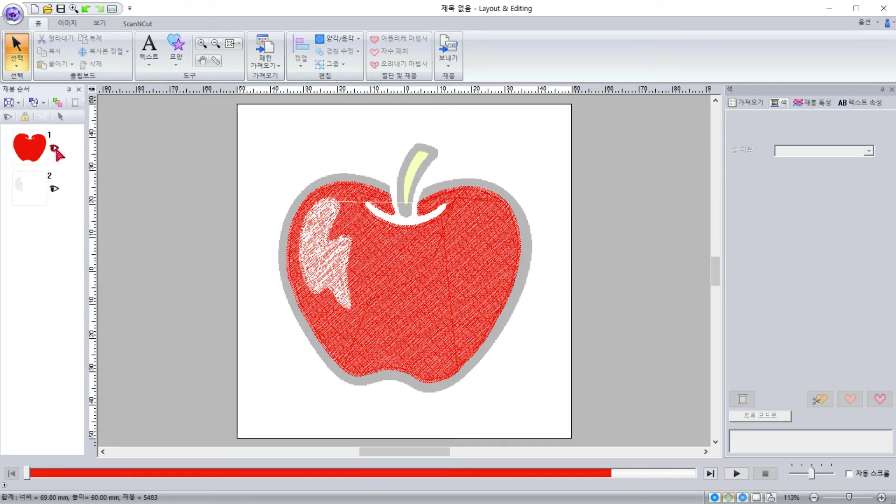
{"action": "left_click", "coordinate": [36, 149]}
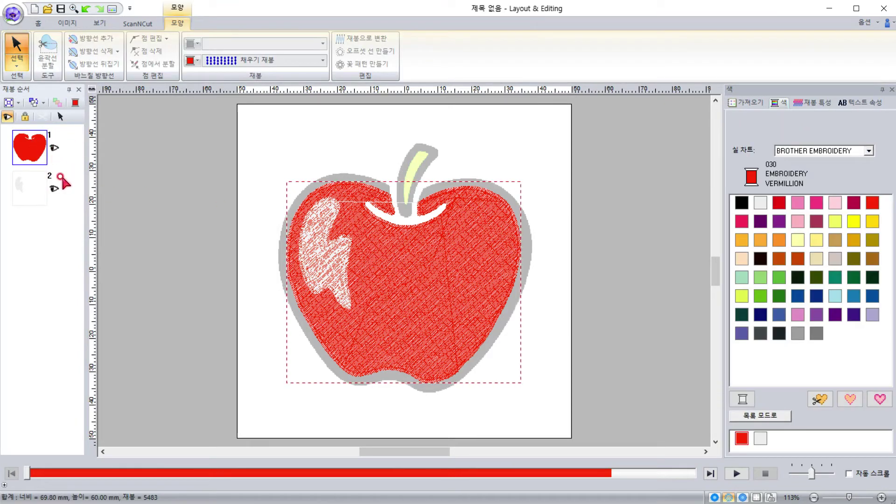
- Check the highlight and body entries in the sewing order one at a time, check both together, and clear the selection
{"action": "left_click", "coordinate": [30, 185]}
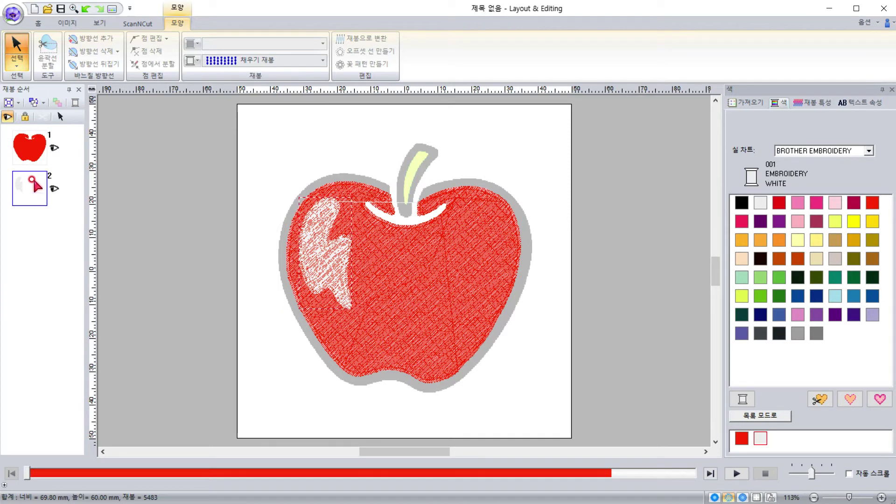
{"action": "left_click", "coordinate": [44, 159]}
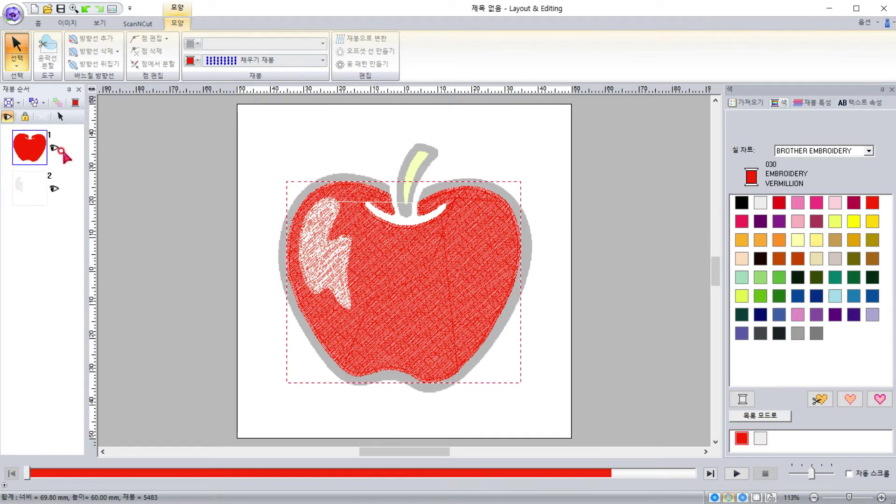
{"action": "left_click", "coordinate": [30, 187]}
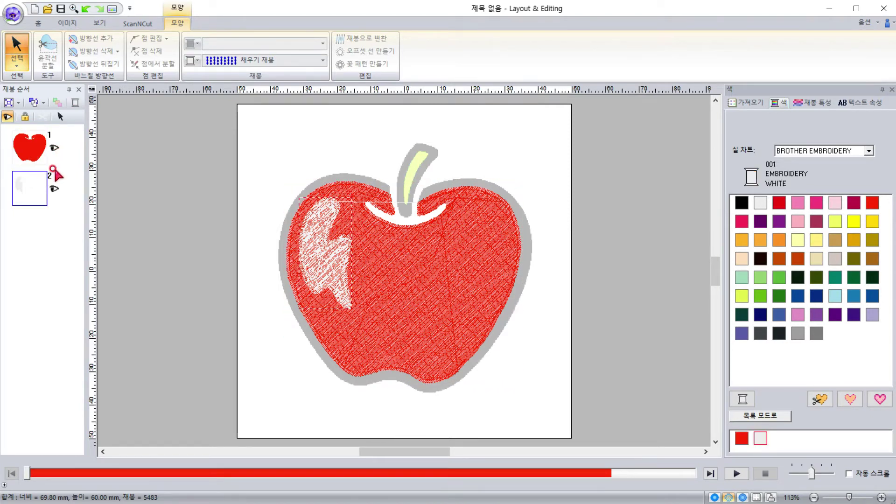
{"action": "left_click", "coordinate": [31, 146]}
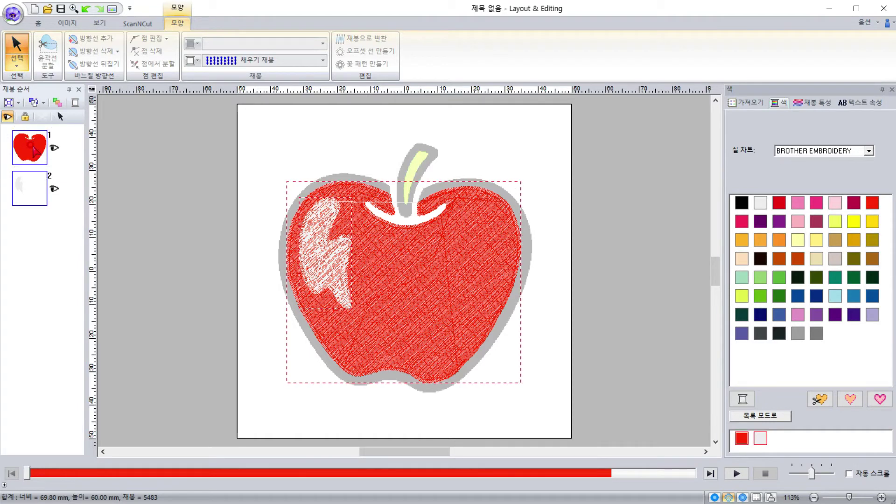
{"action": "left_click", "coordinate": [66, 150]}
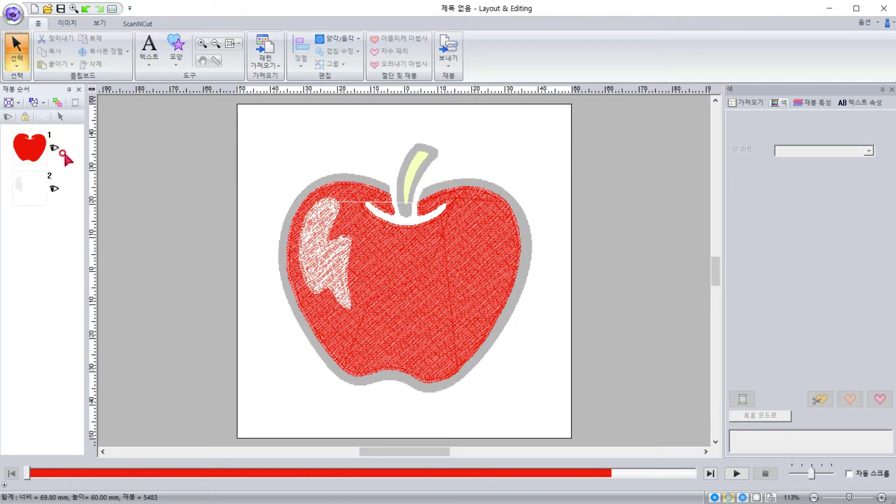
- Select the red body and the white highlight together and apply hole sewing so the body leaves the highlight area unstitched
{"action": "left_click", "coordinate": [34, 151]}
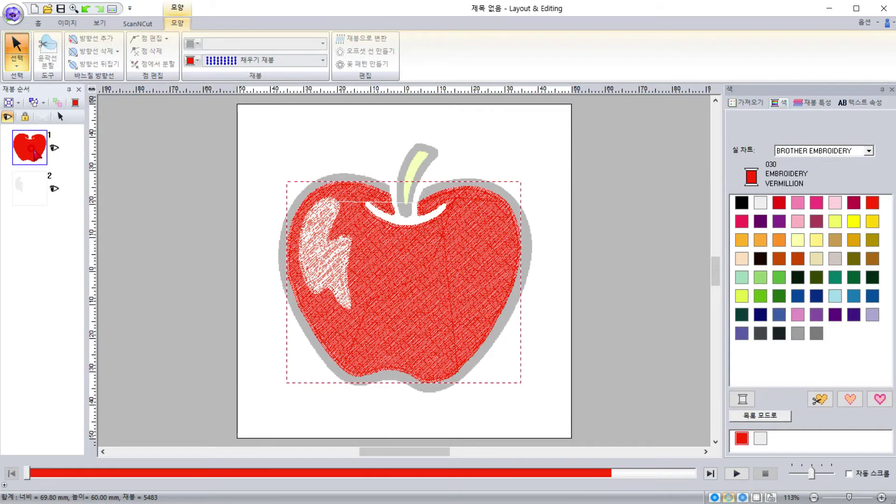
{"action": "left_click", "coordinate": [36, 187], "text": "ctrl"}
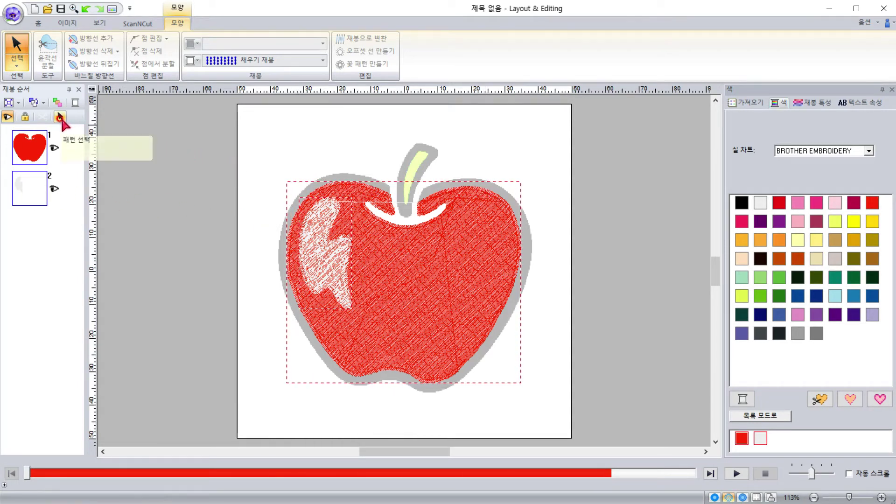
{"action": "left_click", "coordinate": [59, 117]}
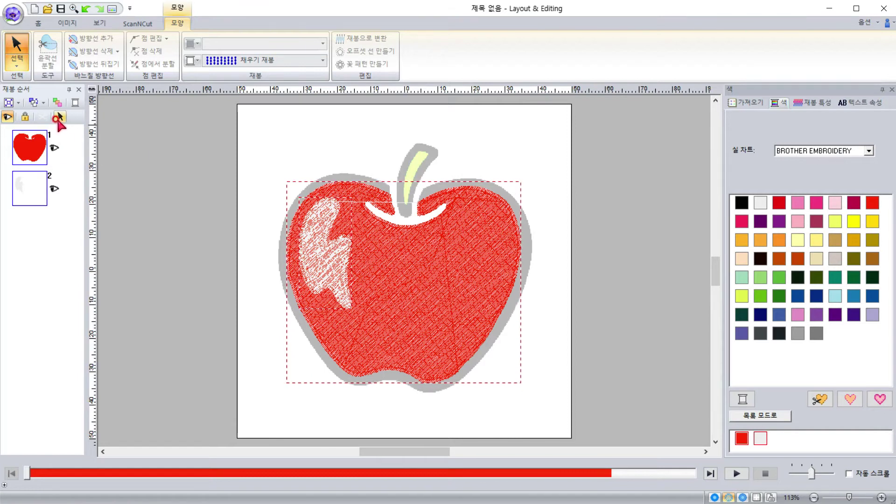
{"action": "left_click", "coordinate": [306, 205]}
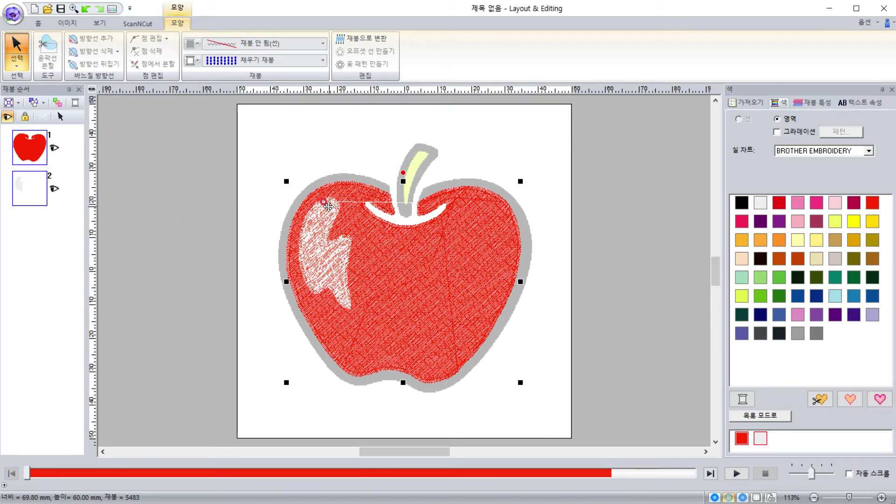
{"action": "left_click", "coordinate": [38, 23]}
{"action": "left_click", "coordinate": [355, 53]}
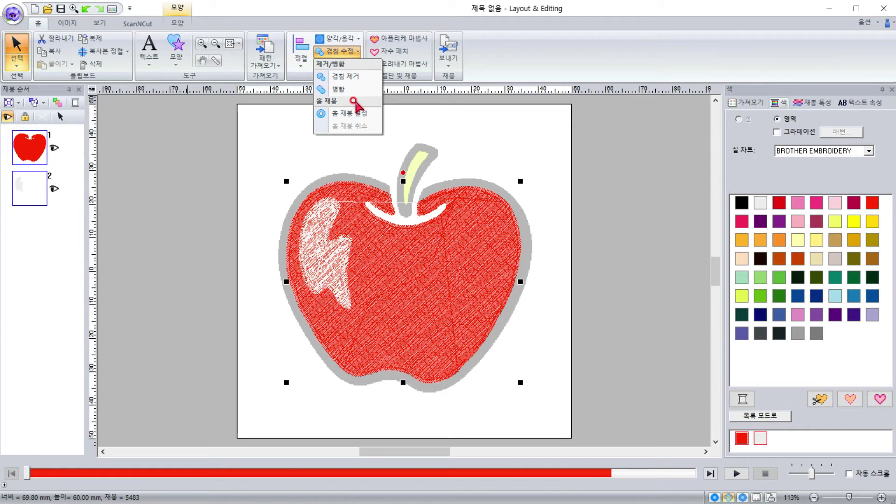
{"action": "left_click", "coordinate": [355, 88]}
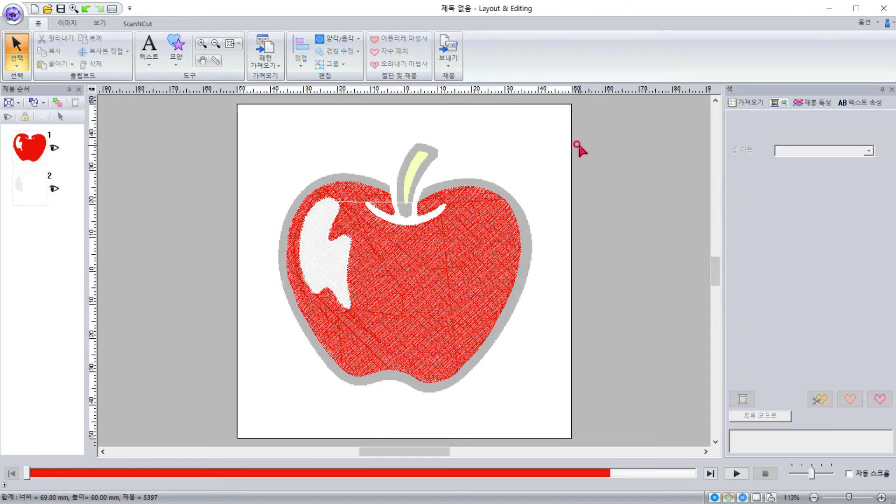
- Switch to point editing on the red apple body, rotate its stitch direction line to about 48 degrees, and deselect it
{"action": "left_click", "coordinate": [373, 237]}
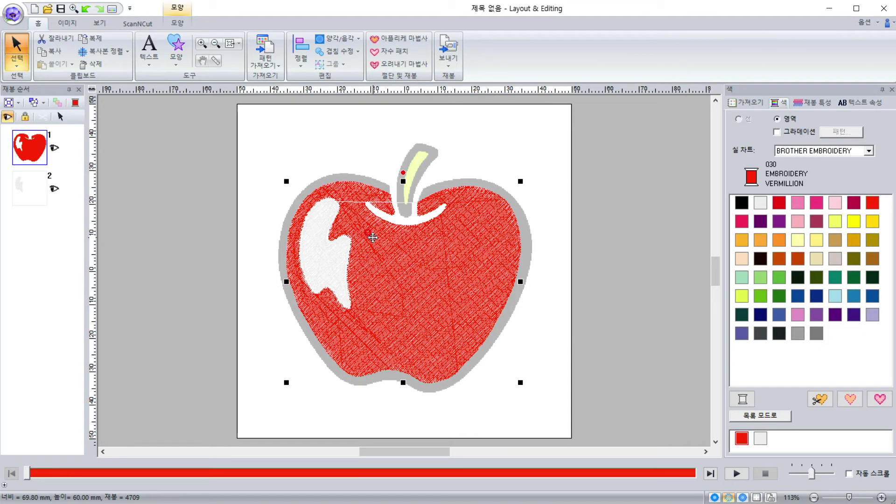
{"action": "left_click", "coordinate": [17, 63]}
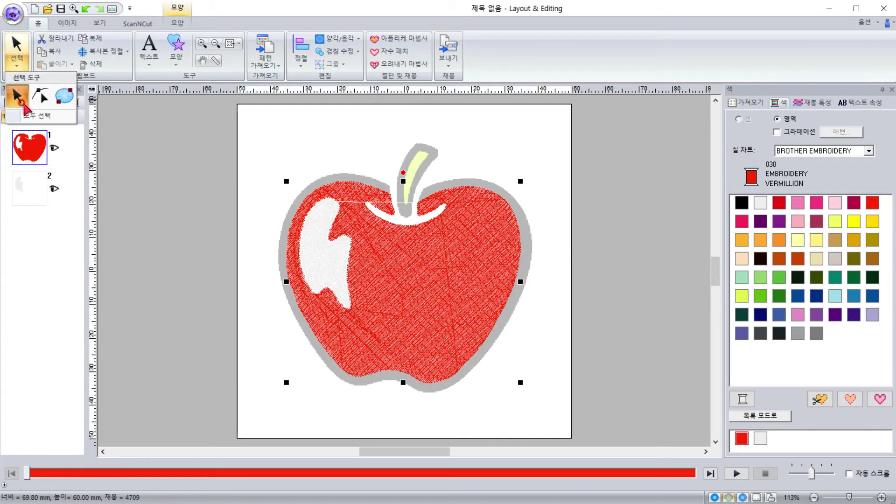
{"action": "left_click", "coordinate": [40, 95]}
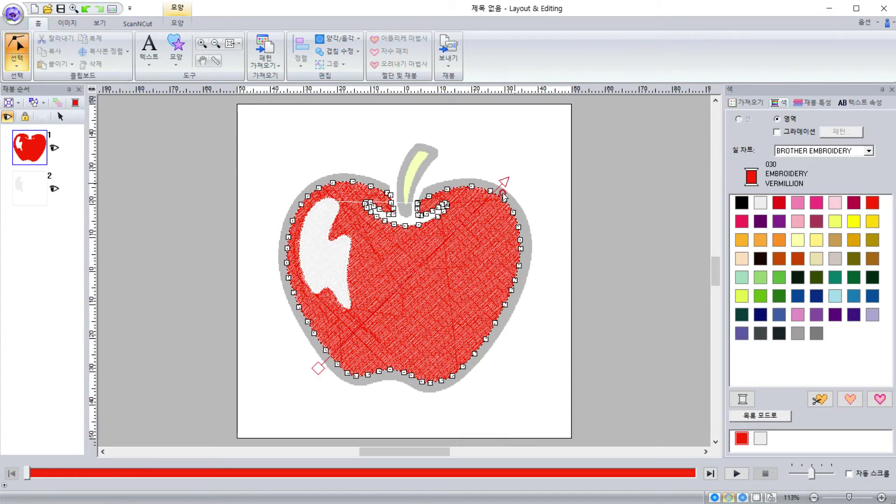
{"action": "mouse_move", "coordinate": [504, 176]}
{"action": "left_mouse_down"}
{"action": "mouse_move", "coordinate": [486, 159]}
{"action": "mouse_move", "coordinate": [490, 176]}
{"action": "left_mouse_up"}
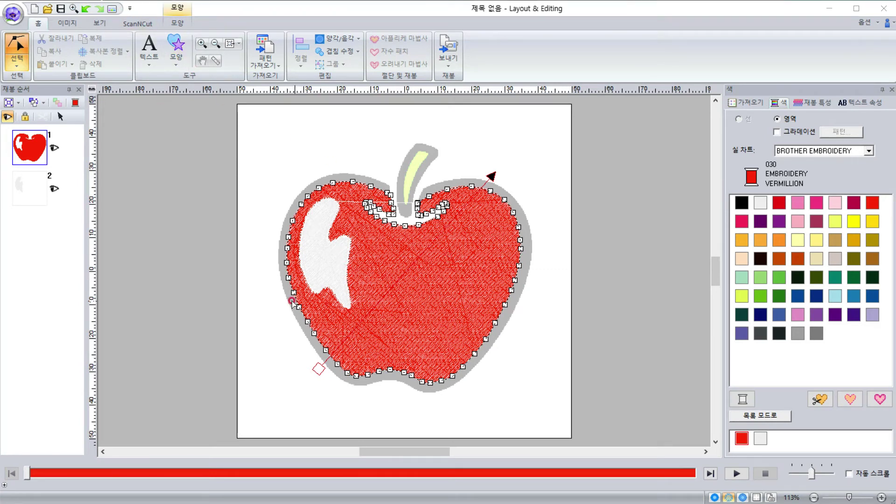
{"action": "left_click", "coordinate": [226, 157]}
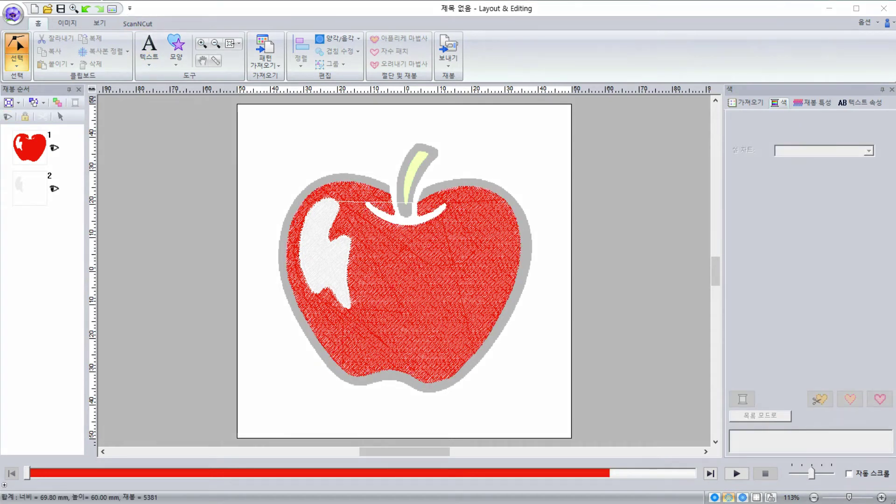
{"action": "mouse_move", "coordinate": [235, 304]}
{"action": "left_mouse_down"}
{"action": "mouse_move", "coordinate": [596, 308]}
{"action": "mouse_move", "coordinate": [563, 293]}
{"action": "left_mouse_up"}
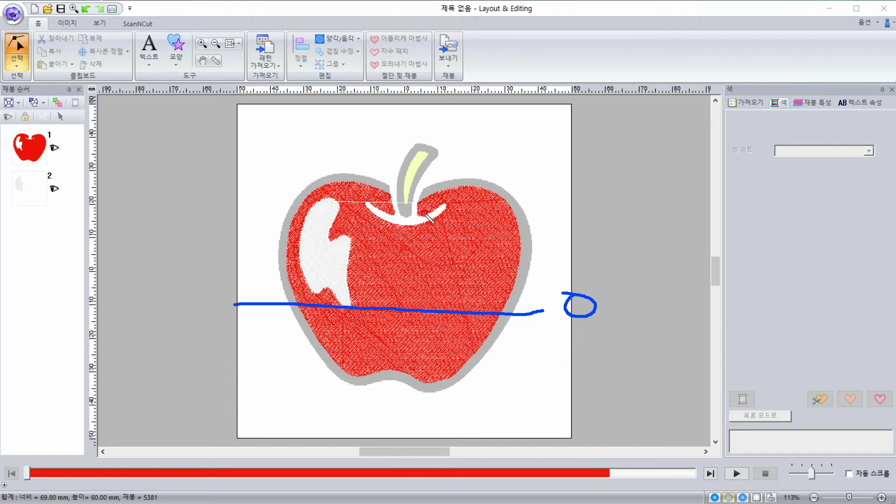
{"action": "left_click_drag", "start_coordinate": [409, 313], "coordinate": [403, 196]}
{"action": "mouse_move", "coordinate": [395, 150]}
{"action": "left_mouse_down"}
{"action": "mouse_move", "coordinate": [387, 158]}
{"action": "mouse_move", "coordinate": [397, 189]}
{"action": "mouse_move", "coordinate": [431, 173]}
{"action": "mouse_move", "coordinate": [422, 149]}
{"action": "left_mouse_up"}
{"action": "mouse_move", "coordinate": [198, 293]}
{"action": "left_mouse_down"}
{"action": "mouse_move", "coordinate": [225, 276]}
{"action": "mouse_move", "coordinate": [243, 301]}
{"action": "mouse_move", "coordinate": [247, 289]}
{"action": "mouse_move", "coordinate": [280, 303]}
{"action": "left_mouse_up"}
{"action": "left_click_drag", "start_coordinate": [402, 309], "coordinate": [410, 381]}
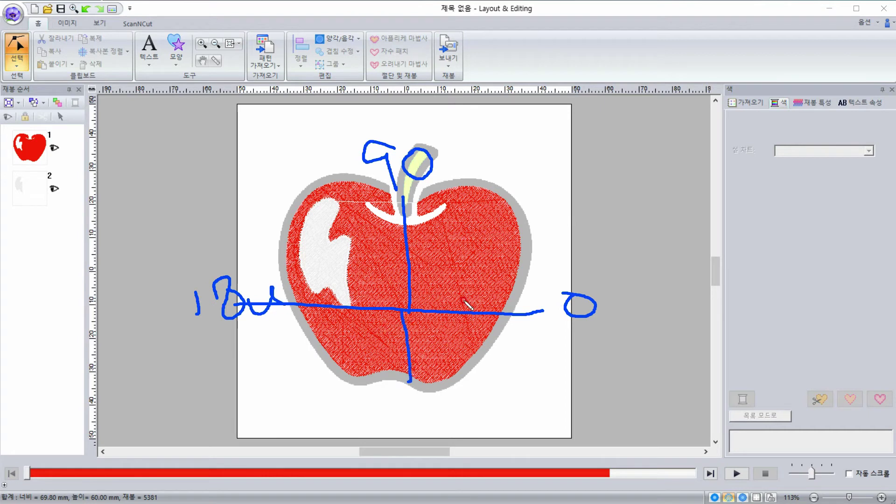
{"action": "mouse_move", "coordinate": [543, 183]}
{"action": "left_mouse_down"}
{"action": "mouse_move", "coordinate": [295, 357]}
{"action": "mouse_move", "coordinate": [251, 375]}
{"action": "left_mouse_up"}
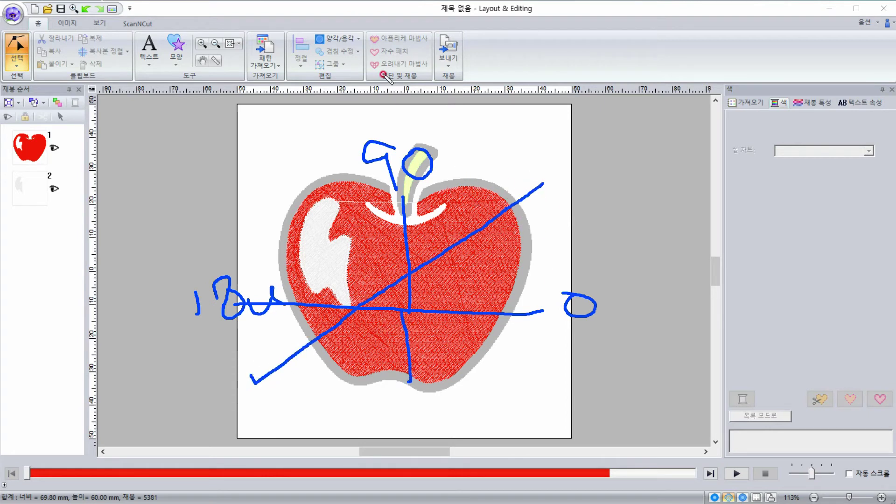
{"action": "key", "text": "Escape"}
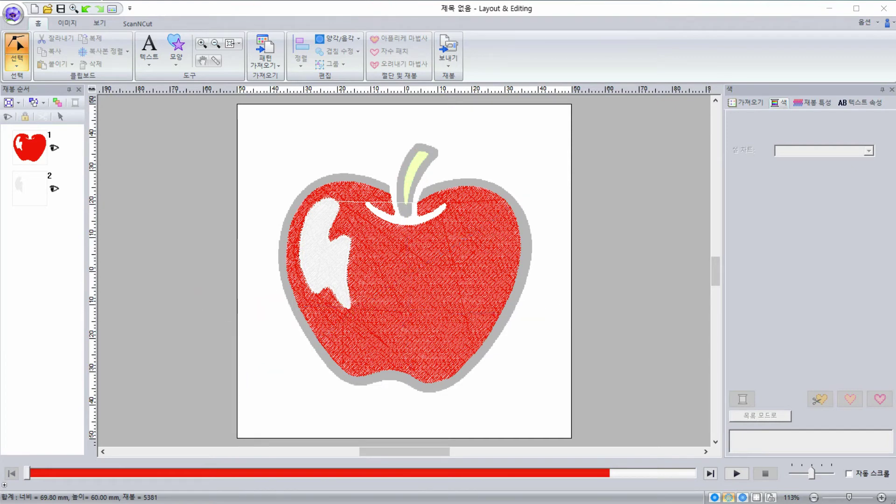
- Show the red body's sewing attributes and adjust its manual stitch direction to 42 degrees
{"action": "left_click", "coordinate": [447, 237]}
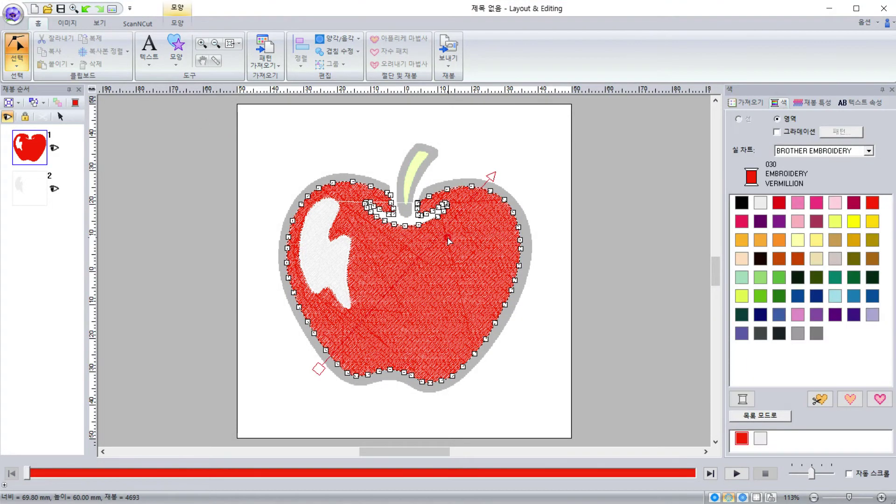
{"action": "left_click", "coordinate": [812, 103]}
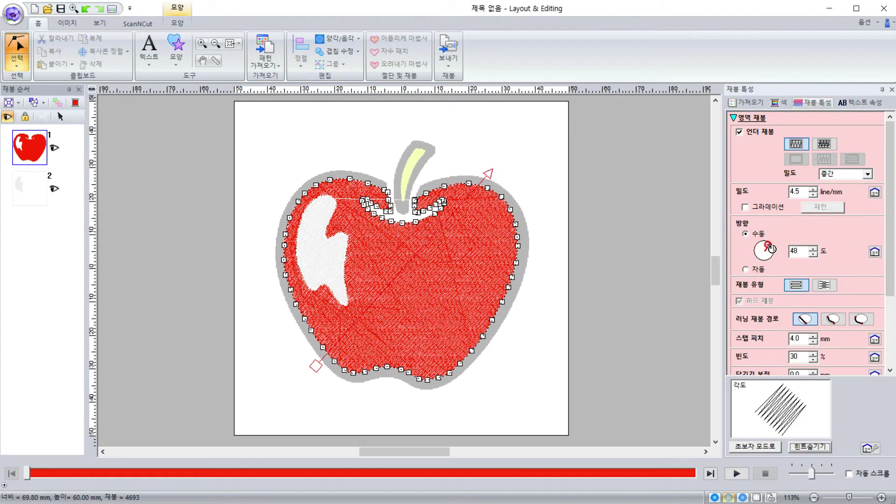
{"action": "left_click_drag", "start_coordinate": [771, 249], "coordinate": [775, 242]}
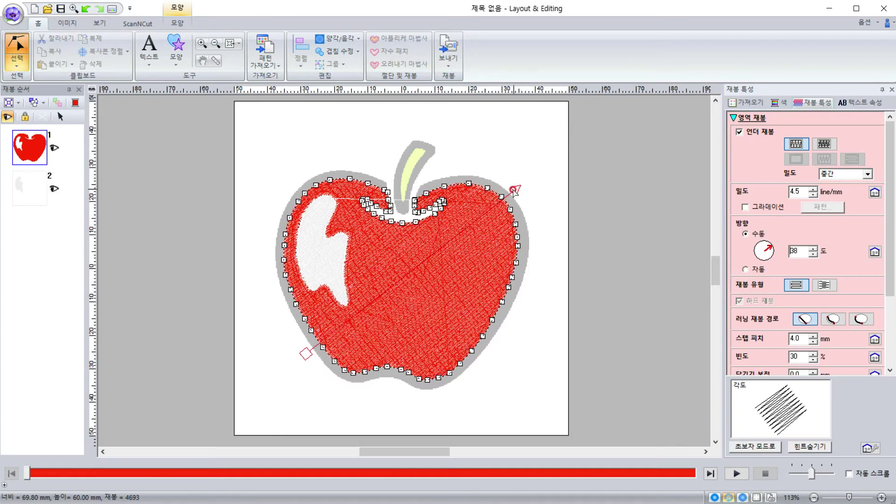
{"action": "left_click_drag", "start_coordinate": [514, 191], "coordinate": [503, 179]}
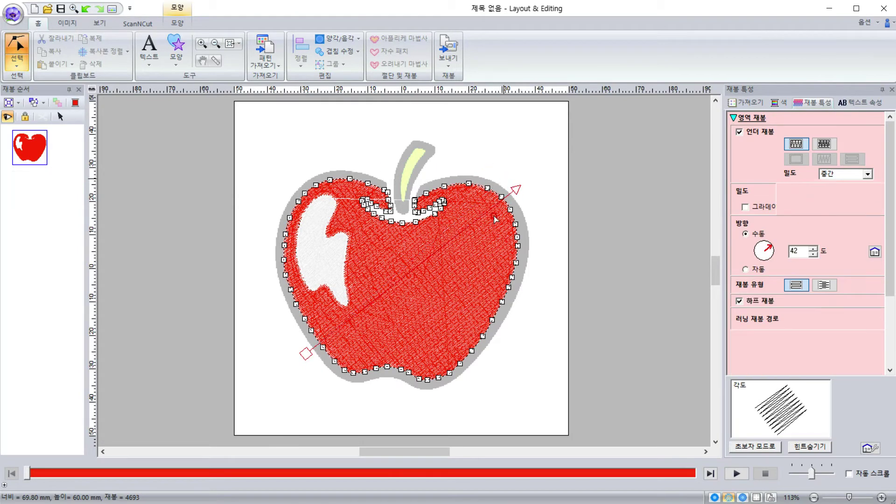
- Rotate the white highlight's stitch direction line to 132 degrees and return to object selection
{"action": "left_click", "coordinate": [322, 260]}
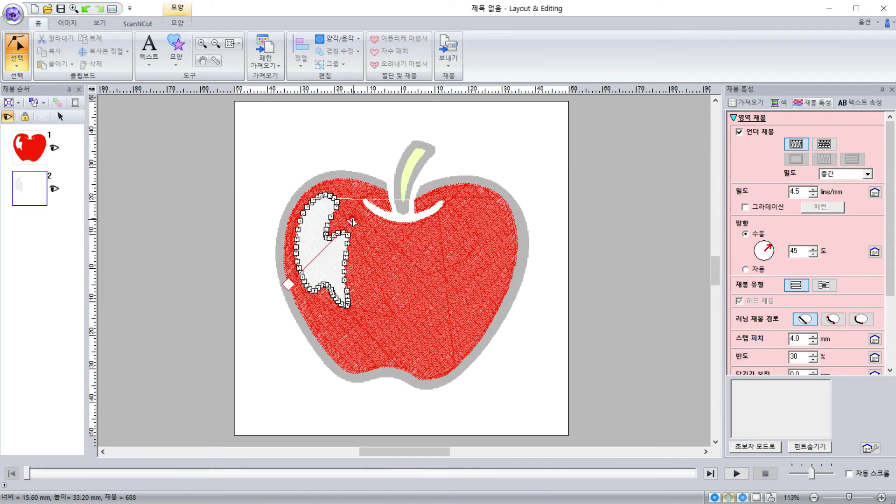
{"action": "left_click_drag", "start_coordinate": [352, 220], "coordinate": [301, 174]}
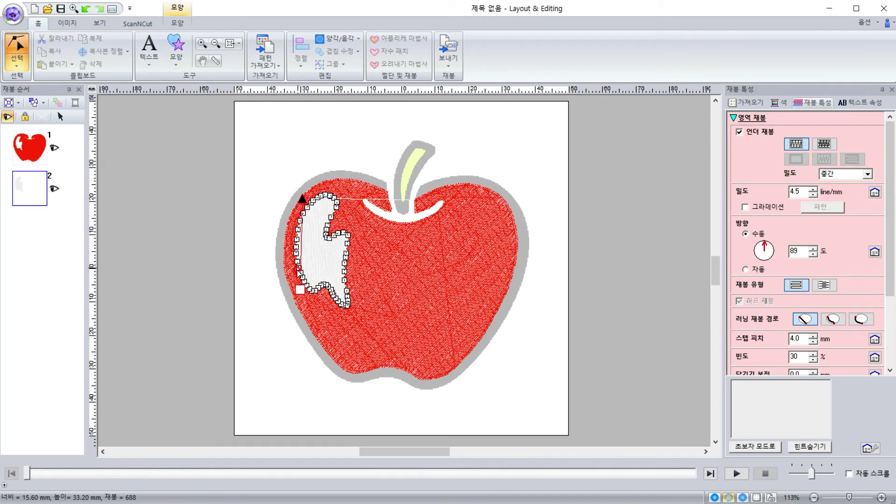
{"action": "left_click_drag", "start_coordinate": [344, 312], "coordinate": [367, 314]}
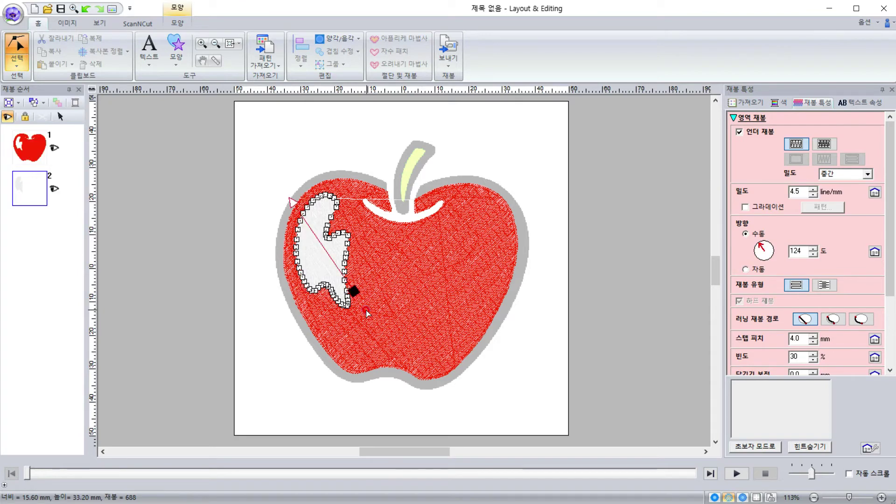
{"action": "left_click_drag", "start_coordinate": [295, 206], "coordinate": [286, 211]}
{"action": "left_click_drag", "start_coordinate": [363, 290], "coordinate": [353, 276]}
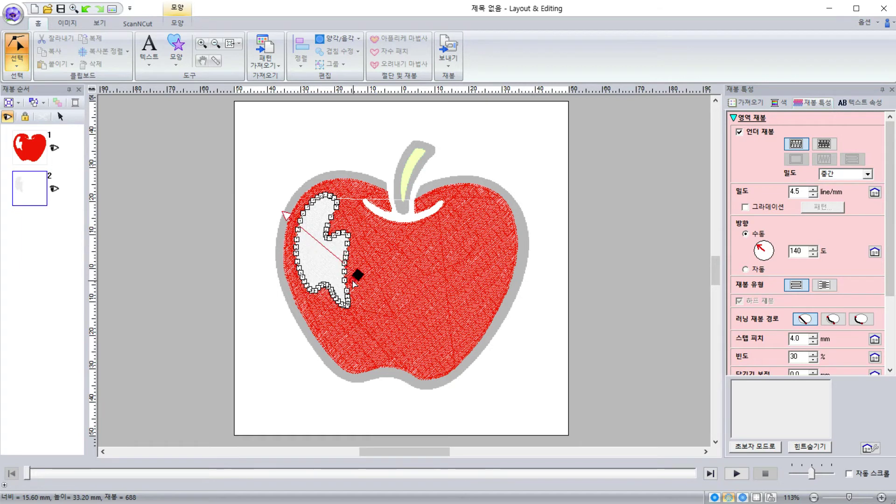
{"action": "left_click_drag", "start_coordinate": [362, 298], "coordinate": [365, 302]}
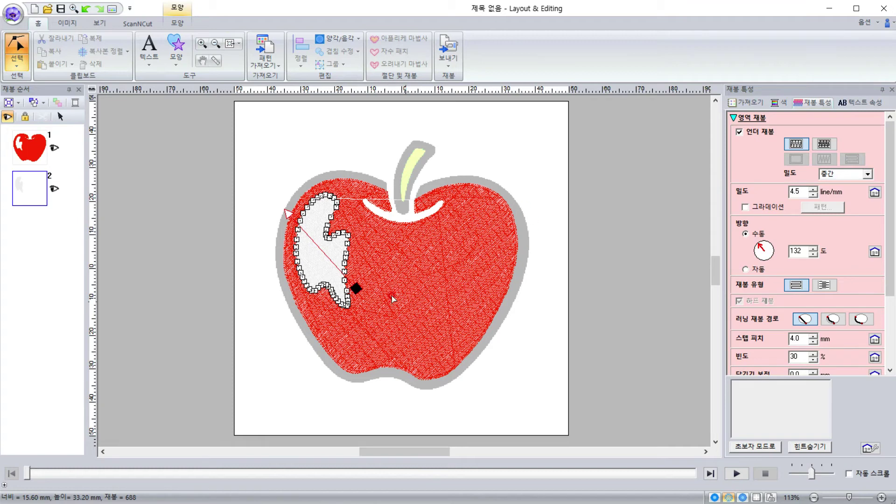
{"action": "left_click", "coordinate": [17, 64]}
{"action": "left_click", "coordinate": [17, 96]}
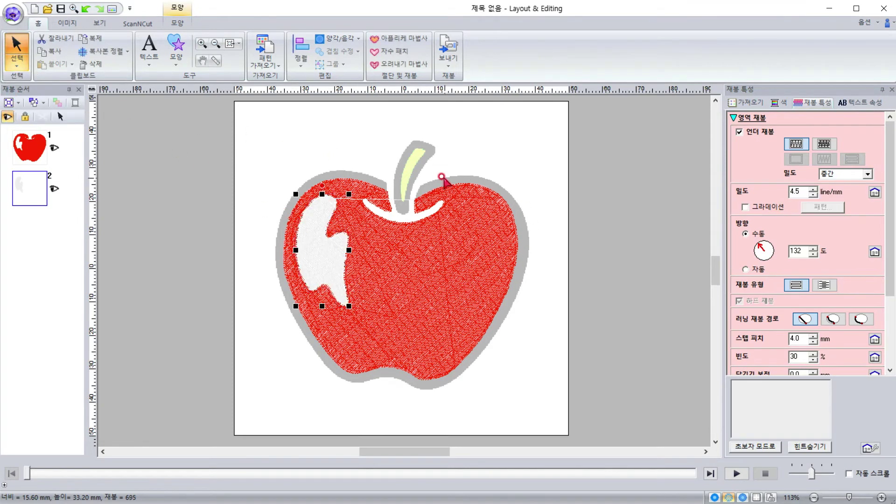
- Zoom in on the apple's upper-right edge and select the red body to examine its stitching and line settings against the grey border
{"action": "left_click", "coordinate": [202, 43]}
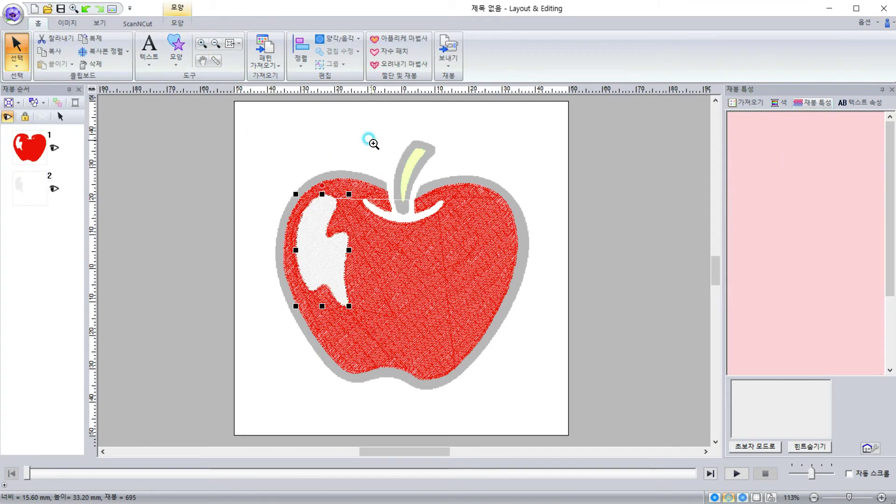
{"action": "left_click_drag", "start_coordinate": [463, 158], "coordinate": [542, 266]}
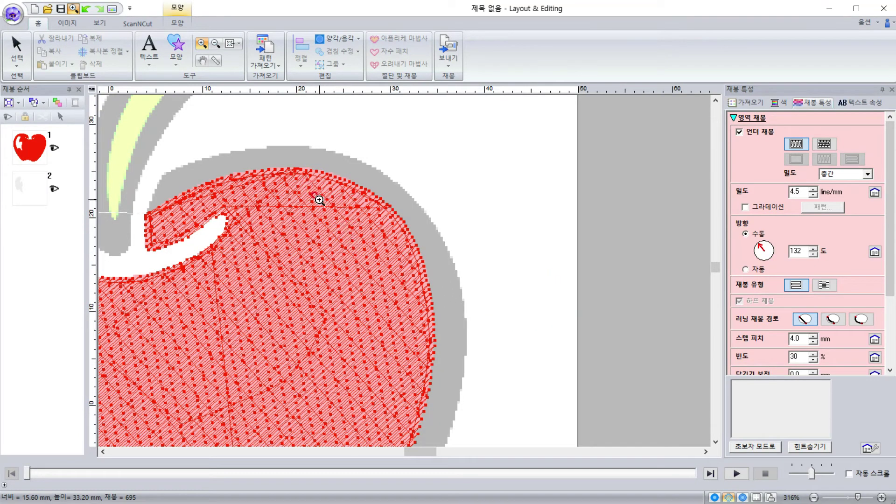
{"action": "left_click", "coordinate": [306, 201]}
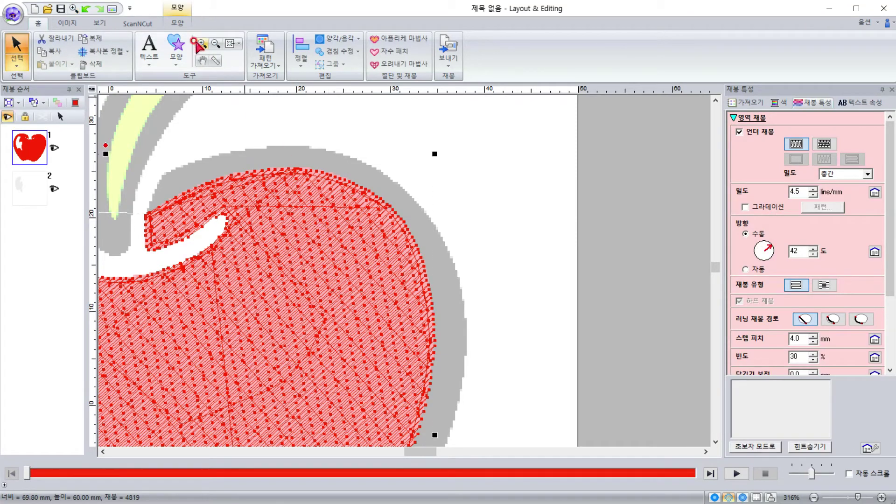
{"action": "left_click", "coordinate": [177, 23]}
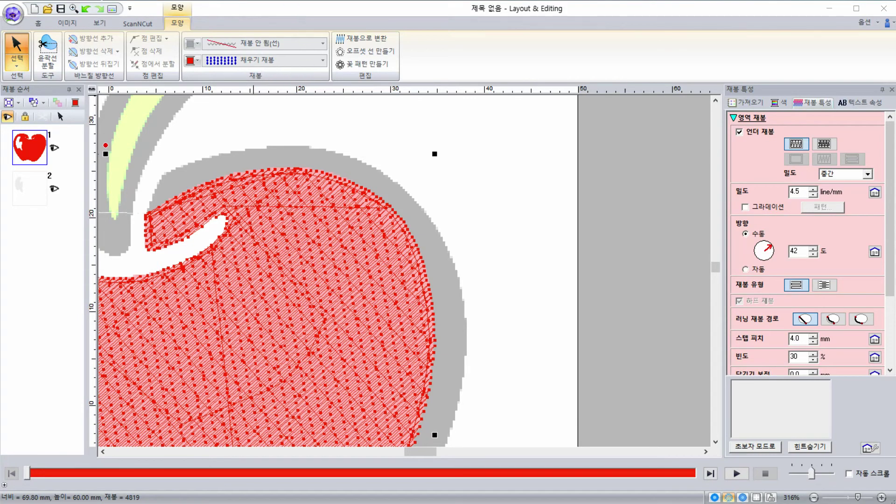
{"action": "mouse_move", "coordinate": [466, 311]}
{"action": "left_mouse_down"}
{"action": "mouse_move", "coordinate": [419, 320]}
{"action": "mouse_move", "coordinate": [444, 343]}
{"action": "mouse_move", "coordinate": [468, 316]}
{"action": "left_mouse_up"}
{"action": "mouse_move", "coordinate": [276, 147]}
{"action": "left_mouse_down"}
{"action": "mouse_move", "coordinate": [277, 176]}
{"action": "mouse_move", "coordinate": [291, 145]}
{"action": "mouse_move", "coordinate": [271, 143]}
{"action": "left_mouse_up"}
- Examine the available outline, manual punch and preset shapes, and the line sewing types offered for the selected red body
{"action": "left_click", "coordinate": [38, 23]}
{"action": "left_click", "coordinate": [176, 49]}
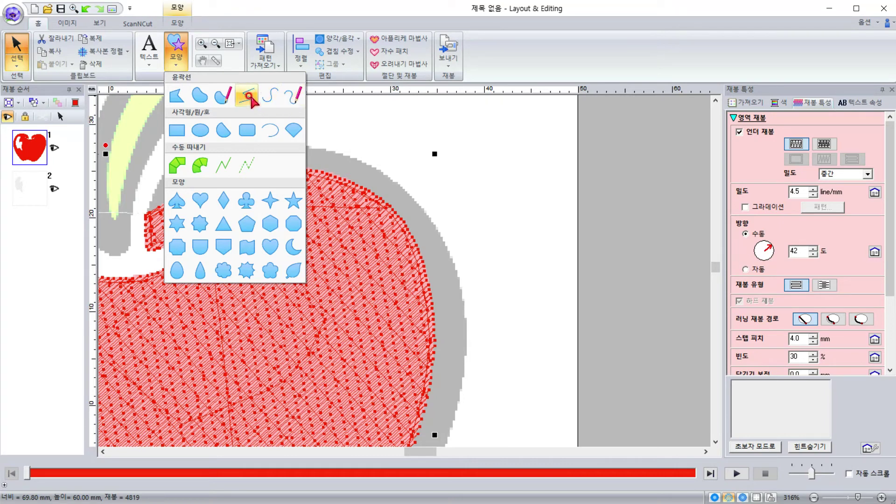
{"action": "left_click", "coordinate": [271, 96]}
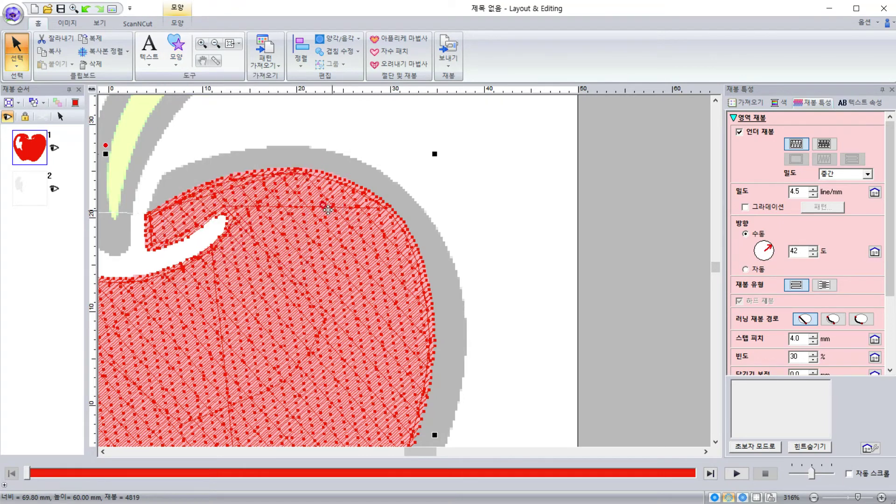
{"action": "left_click", "coordinate": [177, 23]}
{"action": "left_click", "coordinate": [243, 44]}
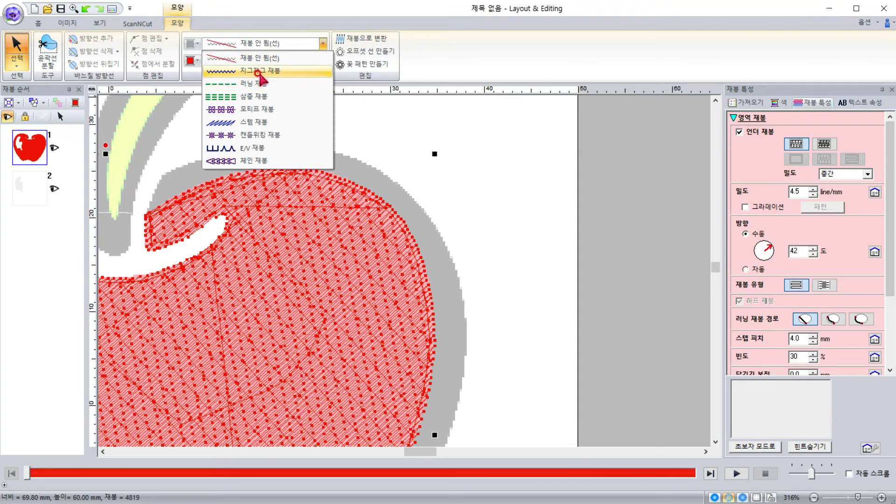
{"action": "left_click", "coordinate": [259, 47]}
{"action": "left_click", "coordinate": [45, 25]}
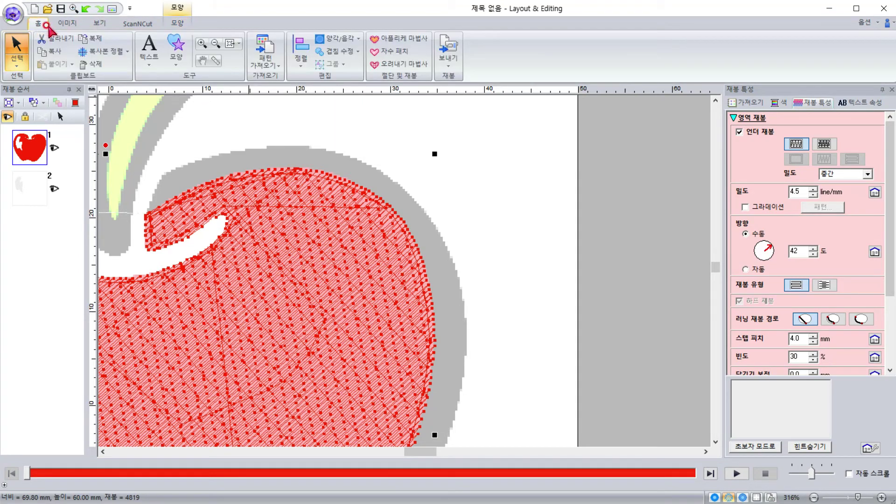
{"action": "left_click", "coordinate": [177, 50]}
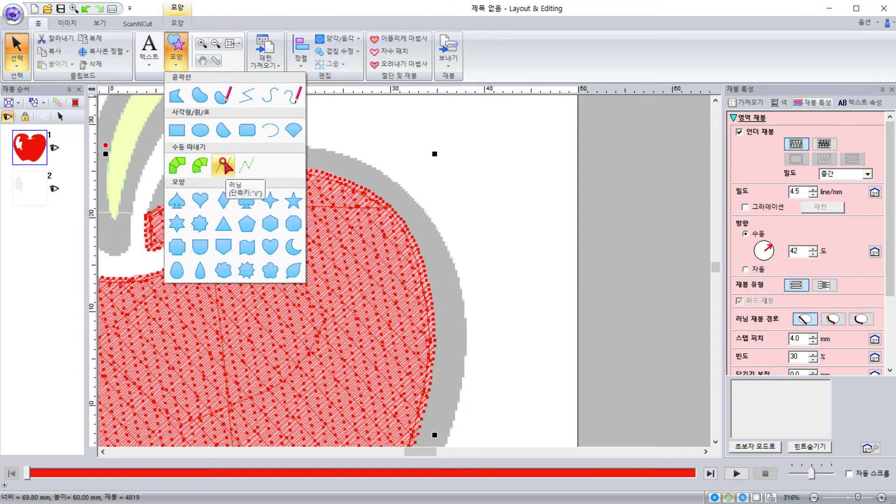
{"action": "left_click", "coordinate": [223, 166]}
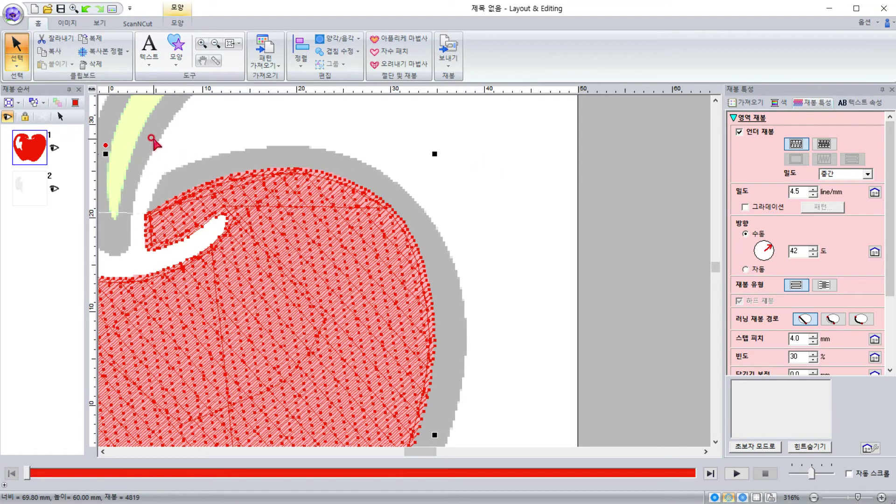
- Switch to curved manual punching with satin stitch and fit the whole design page in view
{"action": "left_click", "coordinate": [181, 58]}
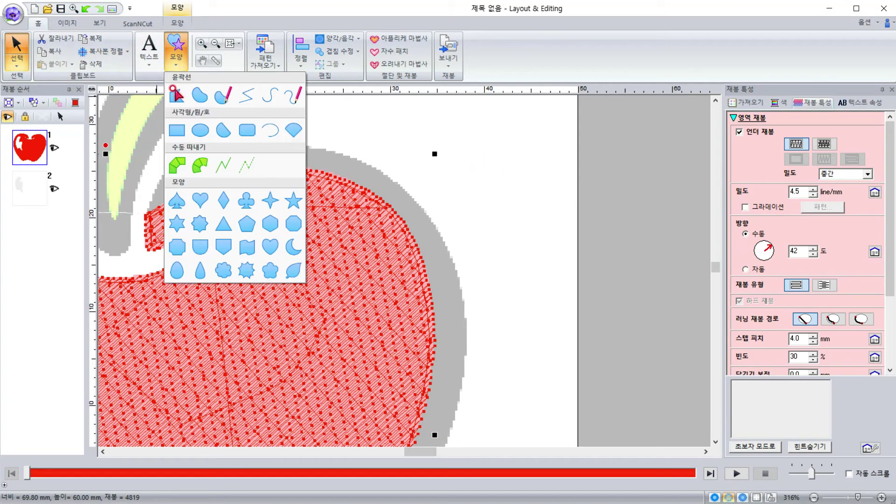
{"action": "left_click", "coordinate": [199, 166]}
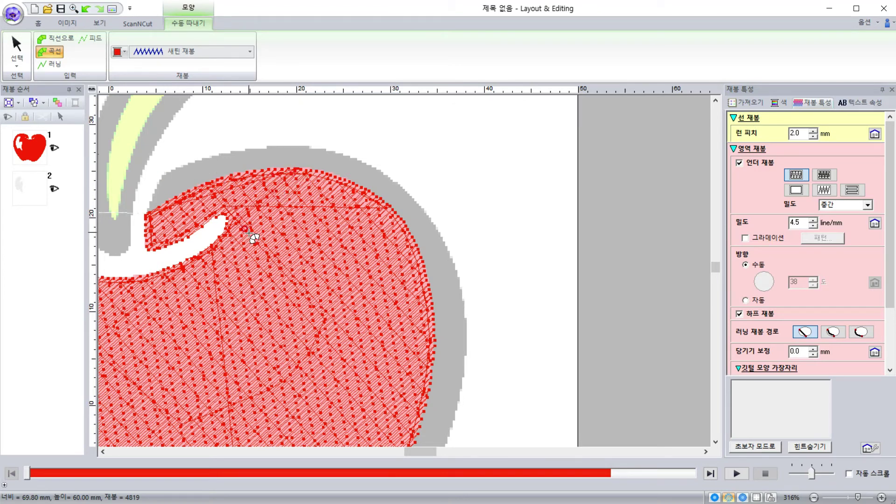
{"action": "left_click", "coordinate": [39, 23]}
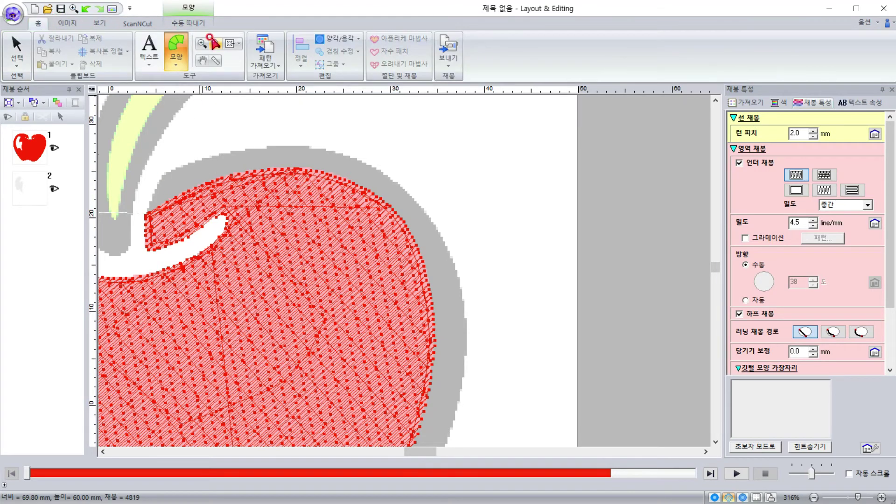
{"action": "left_click", "coordinate": [230, 44]}
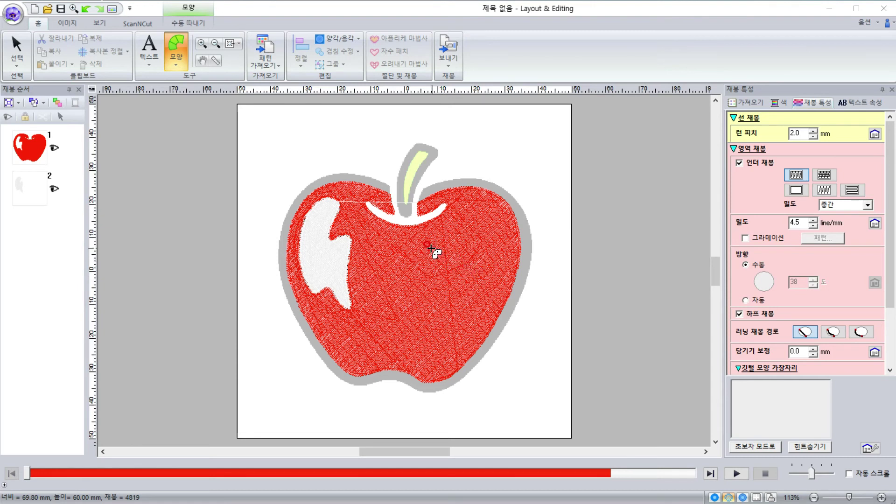
{"action": "left_click", "coordinate": [399, 276]}
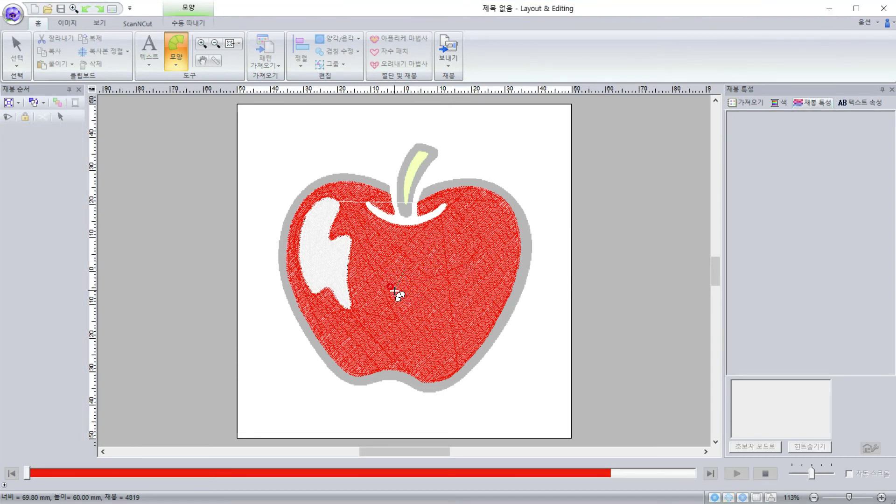
{"action": "left_click", "coordinate": [389, 285]}
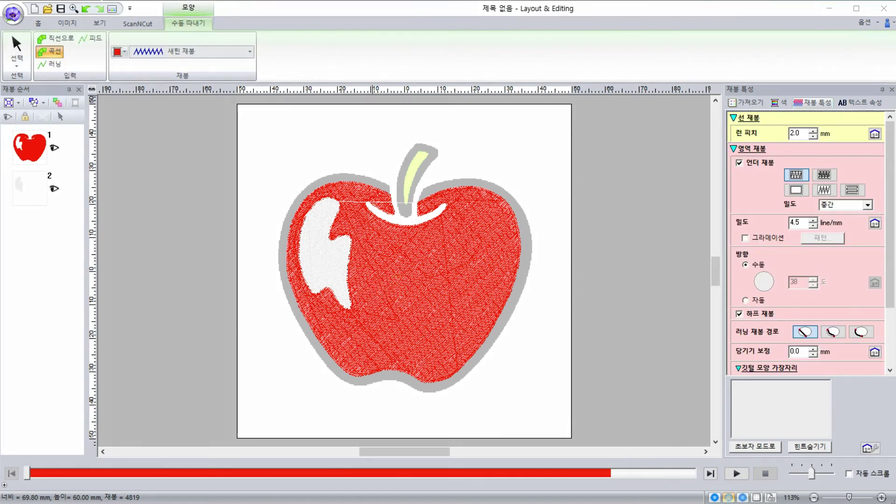
{"action": "mouse_move", "coordinate": [400, 265]}
{"action": "left_mouse_down"}
{"action": "mouse_move", "coordinate": [421, 286]}
{"action": "mouse_move", "coordinate": [426, 265]}
{"action": "mouse_move", "coordinate": [400, 250]}
{"action": "mouse_move", "coordinate": [392, 278]}
{"action": "mouse_move", "coordinate": [428, 284]}
{"action": "mouse_move", "coordinate": [417, 254]}
{"action": "mouse_move", "coordinate": [388, 270]}
{"action": "mouse_move", "coordinate": [414, 296]}
{"action": "mouse_move", "coordinate": [419, 264]}
{"action": "mouse_move", "coordinate": [392, 269]}
{"action": "left_mouse_up"}
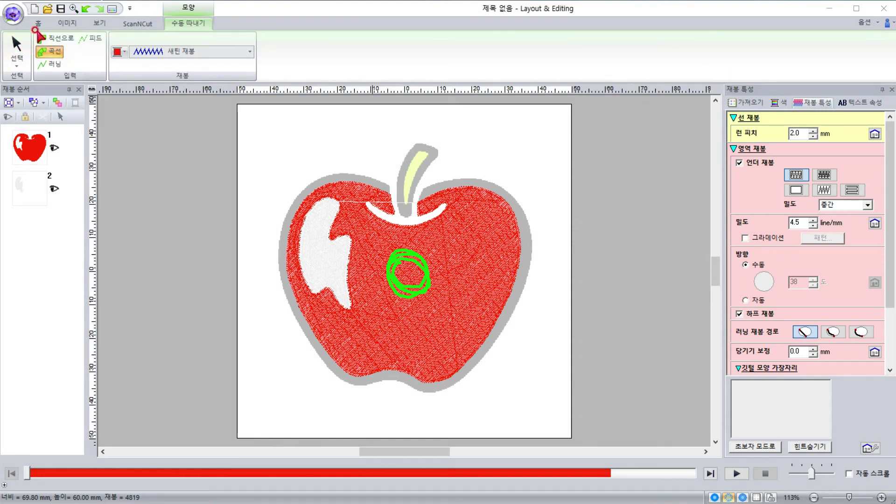
- Start a curved manual punch shape on the grey border just right of the stem, placing paired edge points to the crest of the right lobe
{"action": "left_click", "coordinate": [74, 9]}
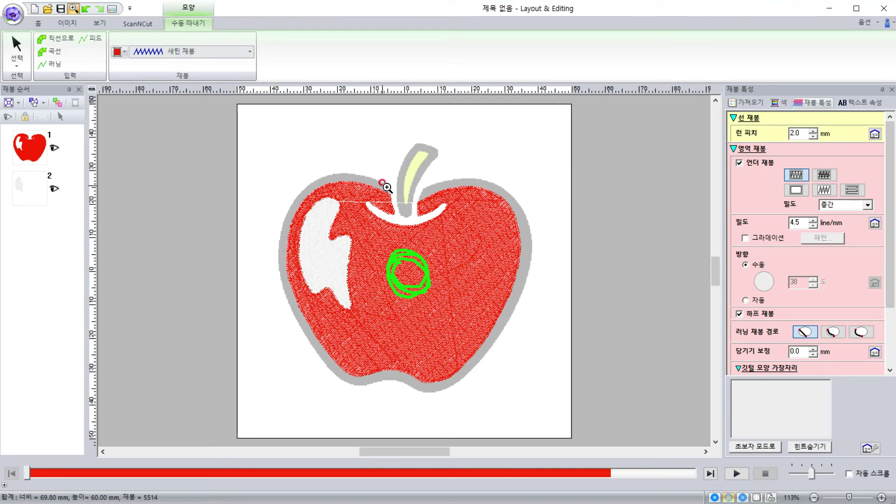
{"action": "left_click_drag", "start_coordinate": [397, 149], "coordinate": [529, 251]}
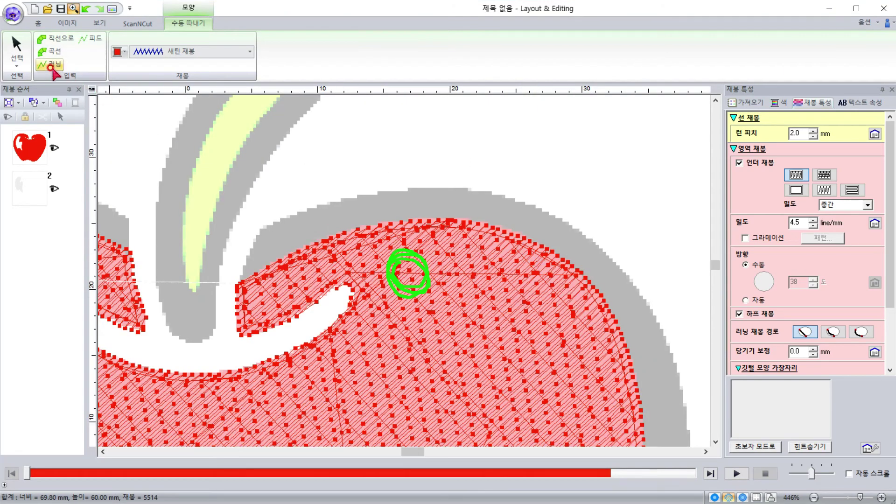
{"action": "left_click", "coordinate": [50, 51]}
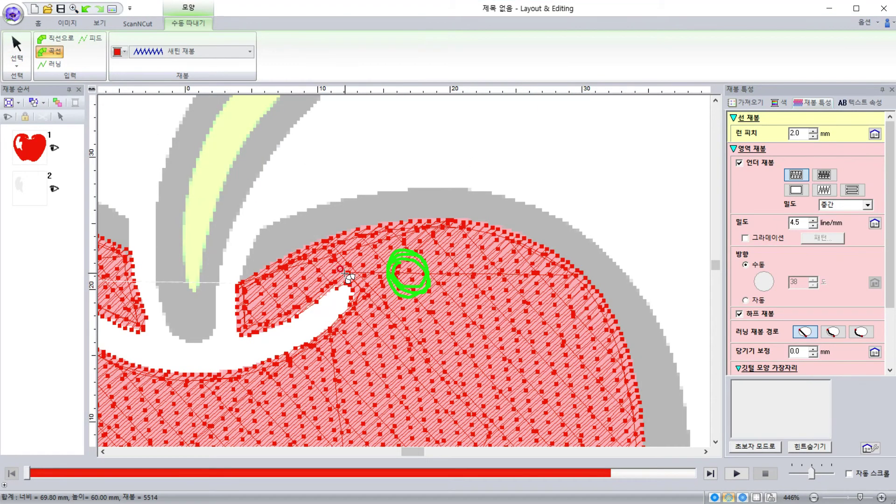
{"action": "left_click", "coordinate": [253, 230]}
{"action": "left_click", "coordinate": [238, 279]}
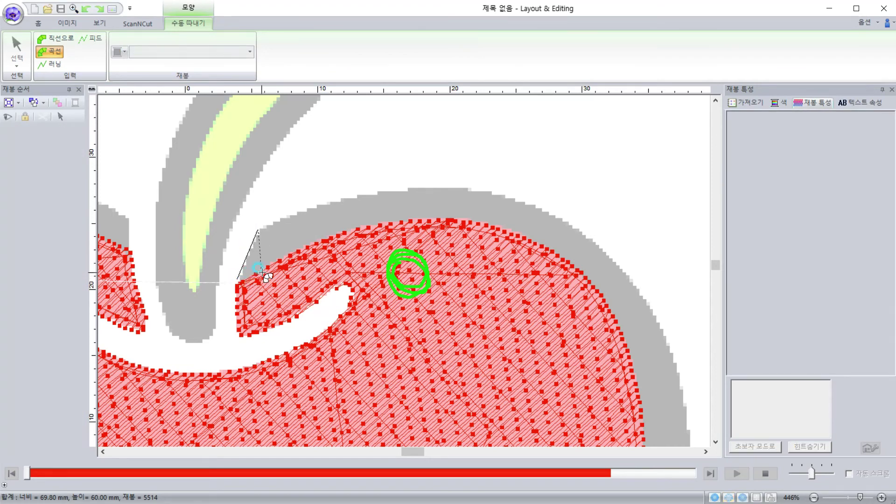
{"action": "left_click", "coordinate": [259, 229]}
{"action": "left_click", "coordinate": [298, 215]}
{"action": "left_click", "coordinate": [295, 249]}
{"action": "left_click", "coordinate": [348, 200]}
{"action": "left_click", "coordinate": [343, 233]}
{"action": "left_click", "coordinate": [413, 189]}
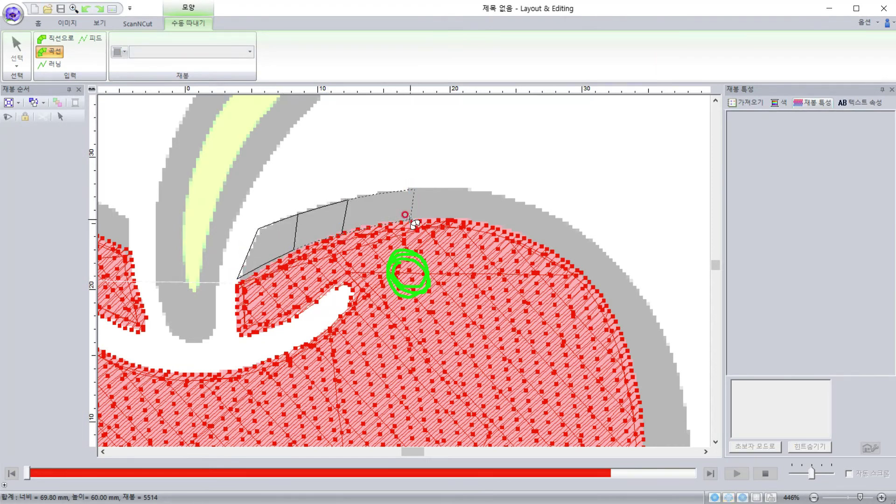
{"action": "left_click", "coordinate": [409, 222]}
- Continue the punch shape around the apple's upper-right shoulder, pairing outer and inner points across the grey border
{"action": "left_click", "coordinate": [490, 191]}
{"action": "left_click", "coordinate": [481, 225]}
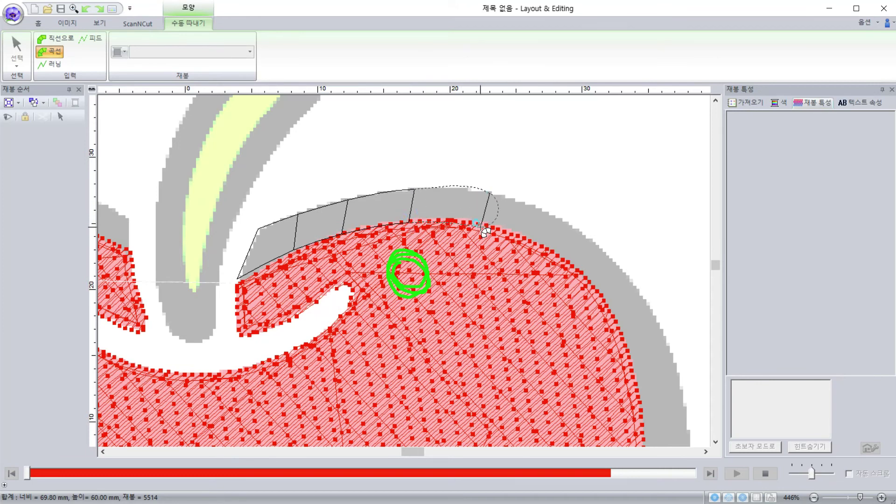
{"action": "left_click", "coordinate": [565, 223]}
{"action": "left_click", "coordinate": [549, 253]}
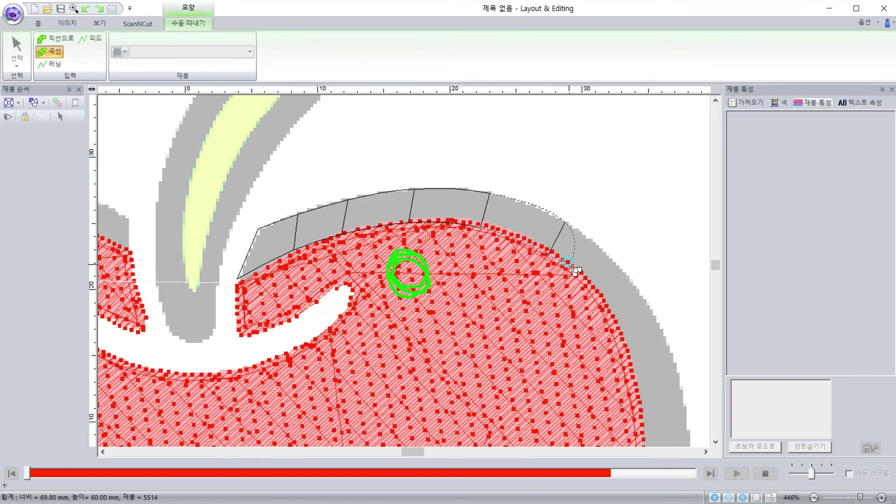
{"action": "left_click", "coordinate": [608, 258]}
{"action": "left_click", "coordinate": [586, 282]}
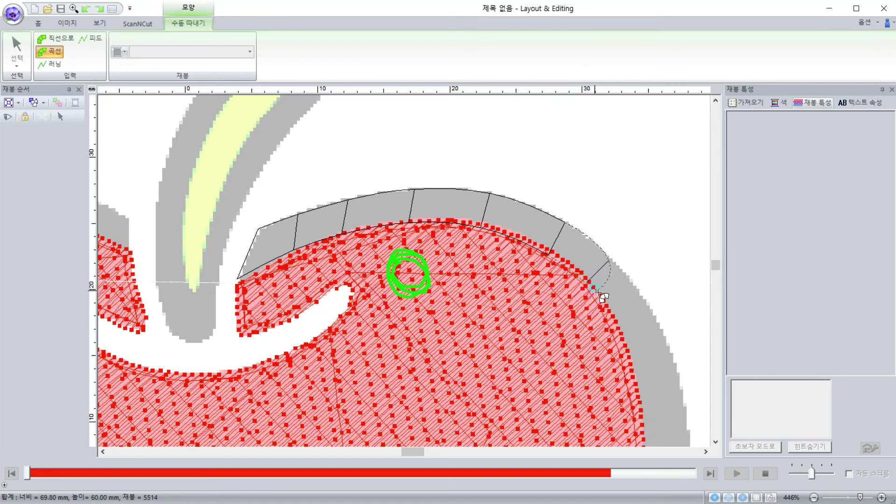
{"action": "left_click", "coordinate": [644, 299]}
{"action": "left_click", "coordinate": [620, 333]}
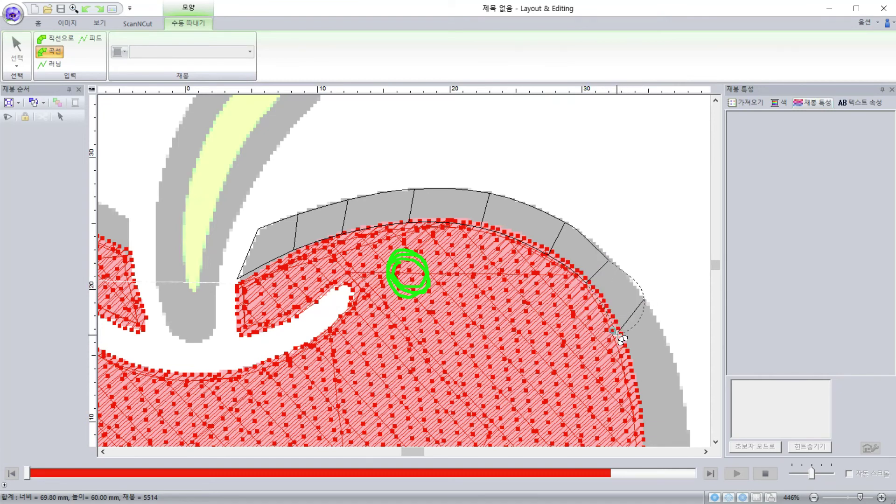
- Extend the punch shape down the apple's right side with point pairs on the outer and inner edges of the grey border
{"action": "left_click", "coordinate": [670, 356]}
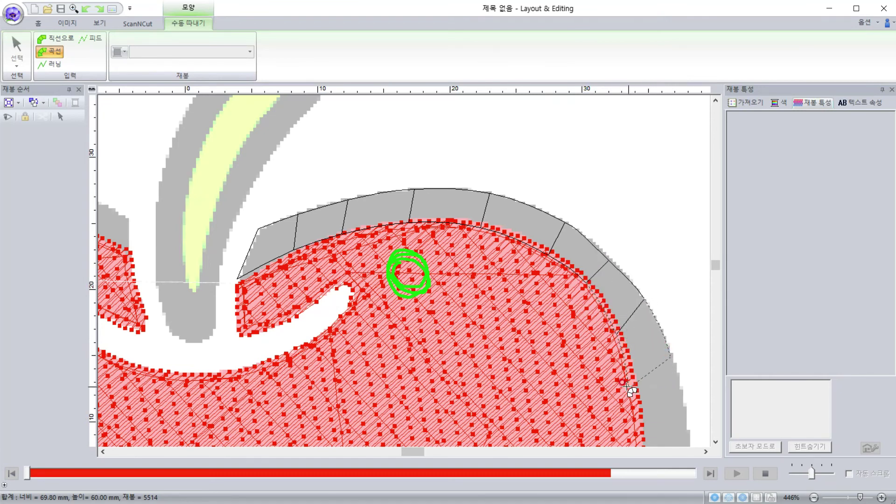
{"action": "left_click", "coordinate": [629, 379]}
{"action": "left_click", "coordinate": [684, 429]}
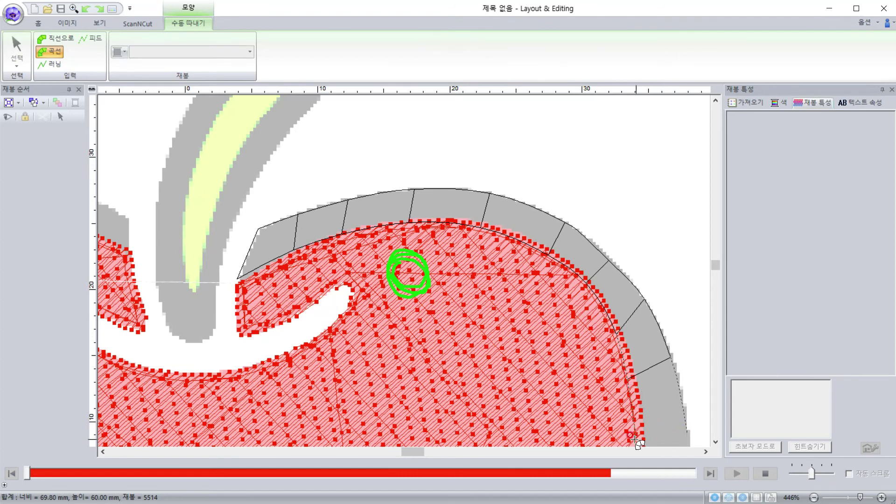
{"action": "left_click", "coordinate": [639, 427]}
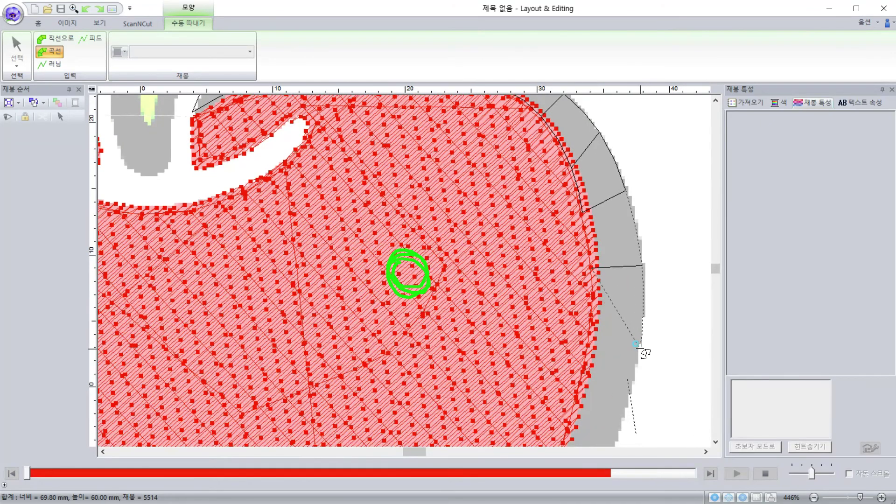
{"action": "left_click", "coordinate": [638, 346]}
{"action": "left_click", "coordinate": [593, 351]}
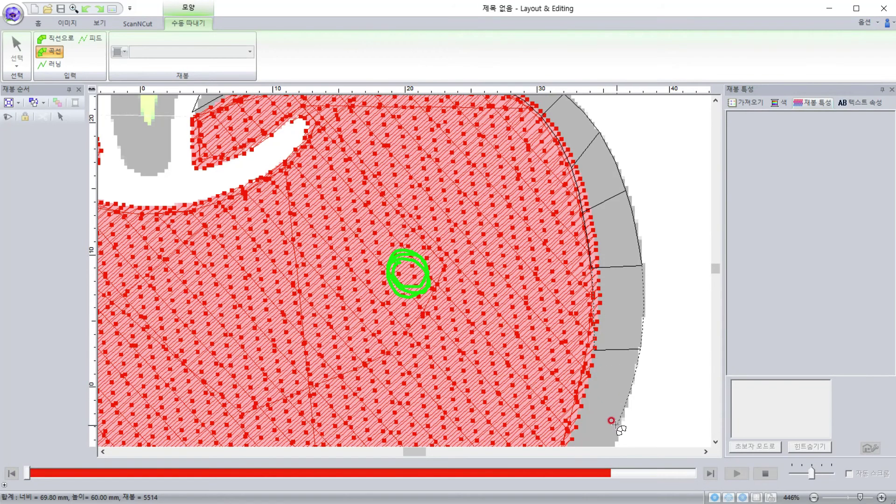
{"action": "left_click", "coordinate": [620, 428]}
{"action": "left_click", "coordinate": [571, 422]}
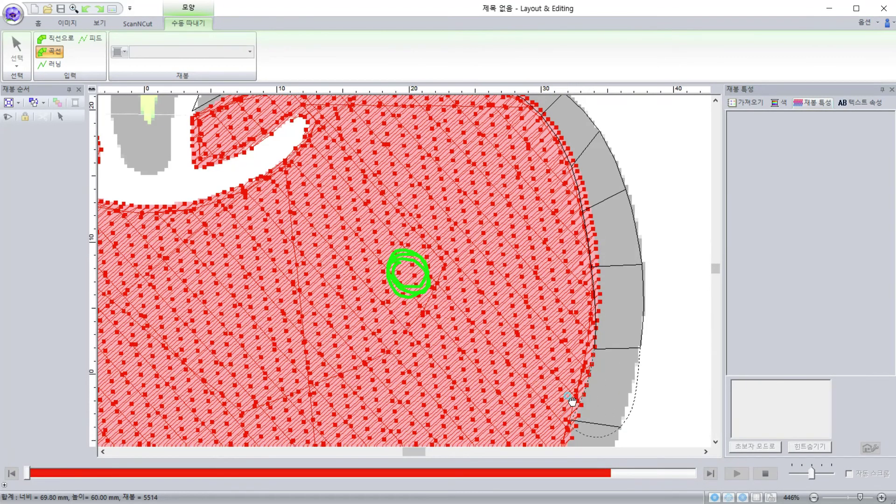
- Carry the punch shape along the apple's tapering lower-right side with three more point pairs across the grey border
{"action": "left_click", "coordinate": [558, 298]}
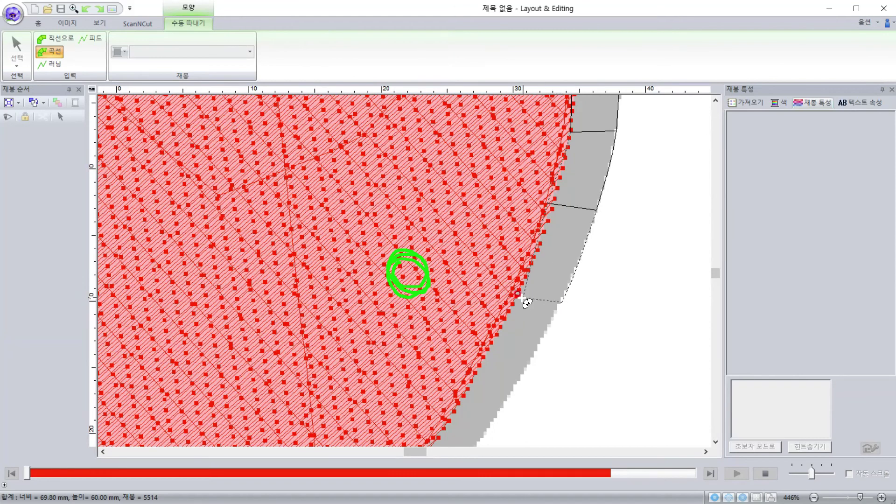
{"action": "left_click", "coordinate": [517, 292]}
{"action": "left_click", "coordinate": [528, 364]}
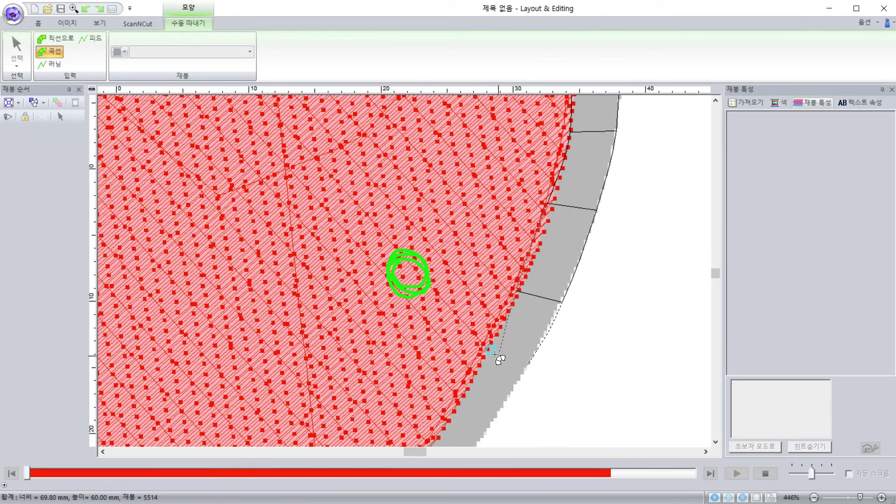
{"action": "left_click", "coordinate": [486, 351]}
{"action": "left_click", "coordinate": [483, 435]}
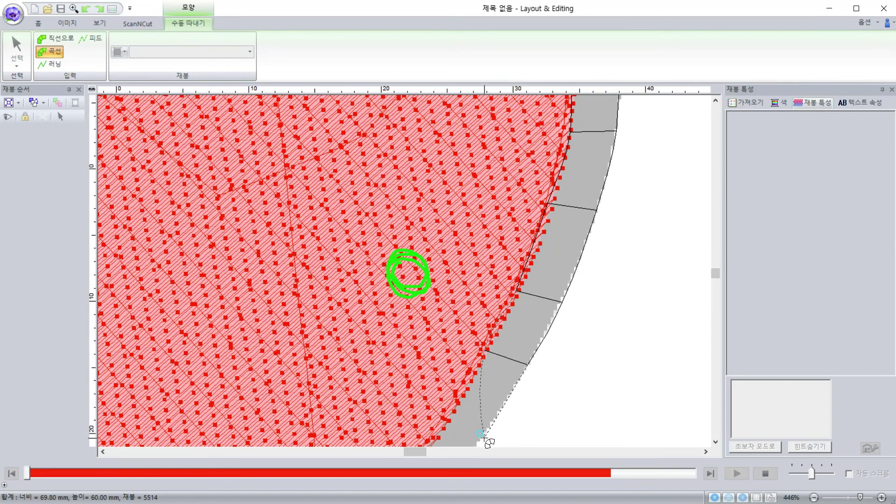
{"action": "left_click", "coordinate": [449, 421]}
- Extend the punch shape down the apple's lower-right diagonal, pairing outer and inner points across the grey border toward the bottom-right lobe
{"action": "scroll", "coordinate": [426, 370], "scroll_direction": "left", "scroll_amount": 1}
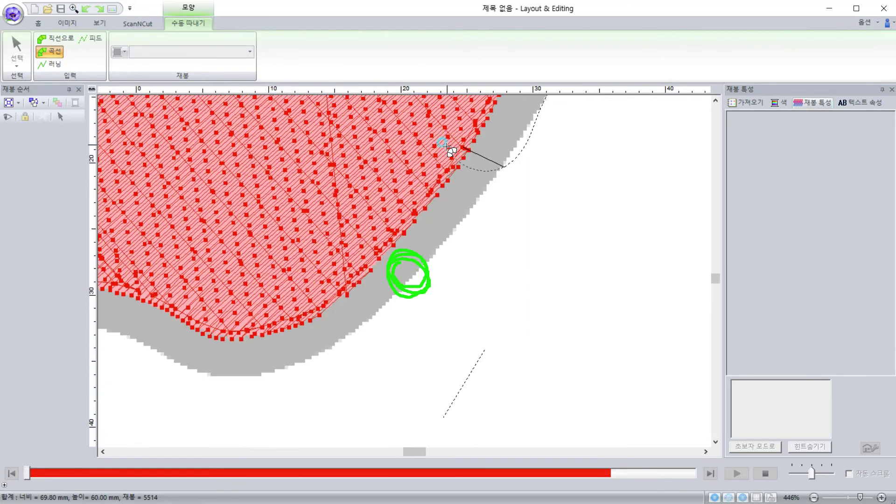
{"action": "scroll", "coordinate": [444, 187], "scroll_direction": "down", "scroll_amount": 5}
{"action": "left_click", "coordinate": [436, 250]}
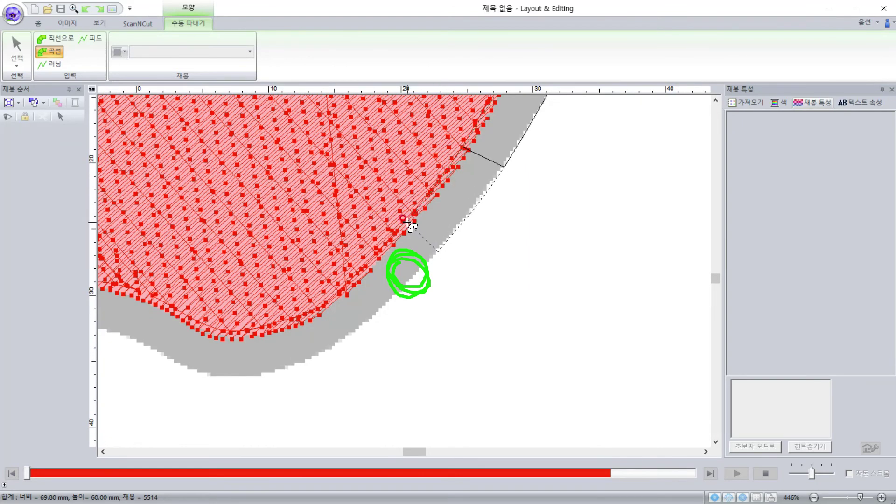
{"action": "left_click", "coordinate": [409, 224]}
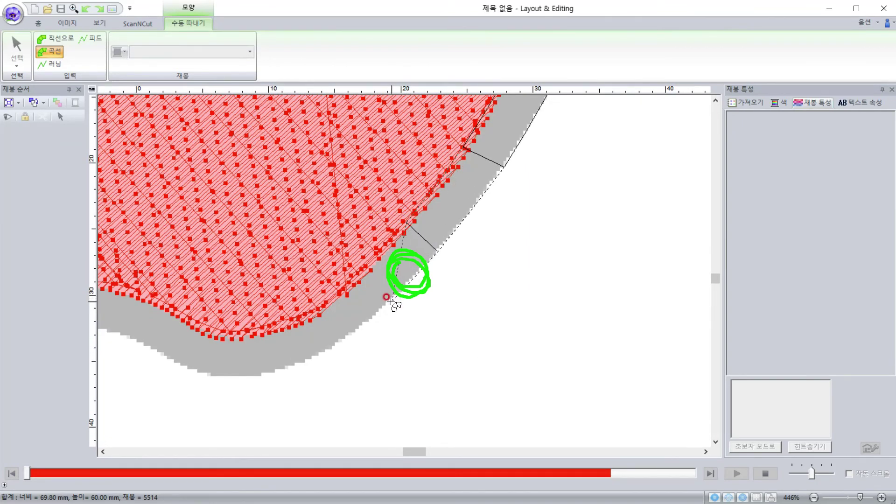
{"action": "left_click", "coordinate": [391, 300]}
{"action": "left_click", "coordinate": [367, 270]}
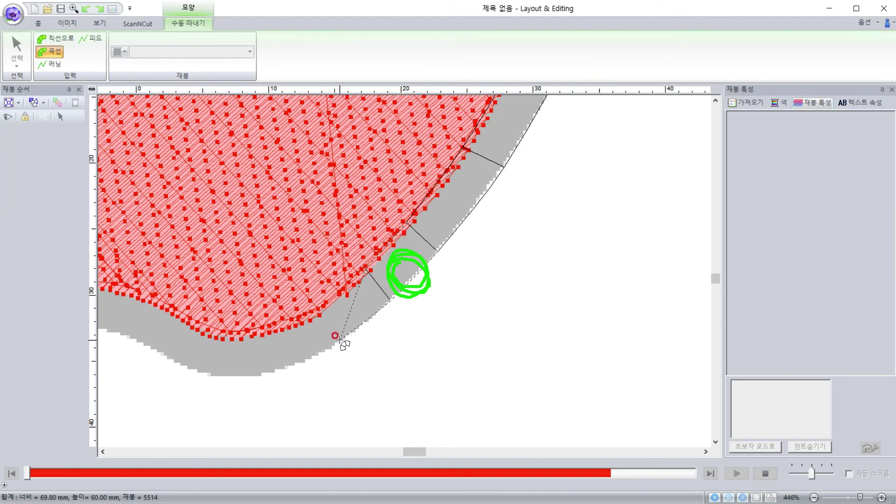
{"action": "left_click", "coordinate": [339, 343]}
{"action": "left_click", "coordinate": [319, 310]}
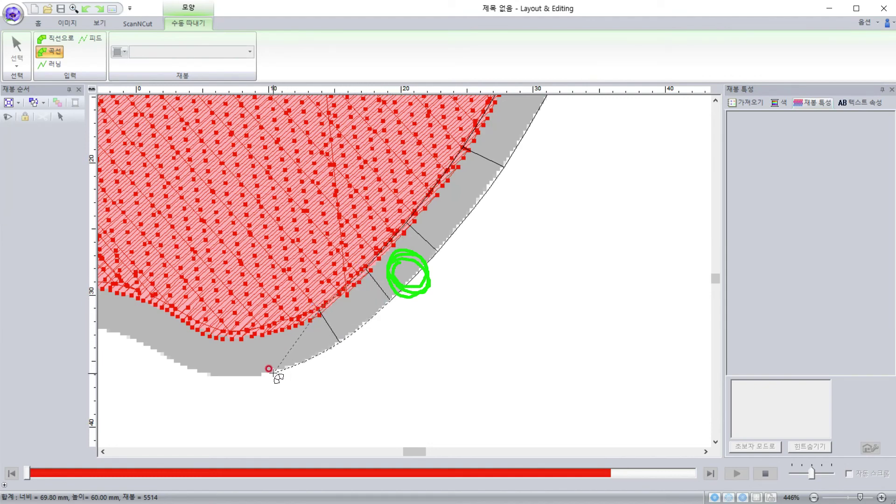
- Carry the punch shape around the bottom-right lobe with paired points on the outer and inner edges of the grey border
{"action": "left_click", "coordinate": [274, 373]}
{"action": "left_click", "coordinate": [271, 330]}
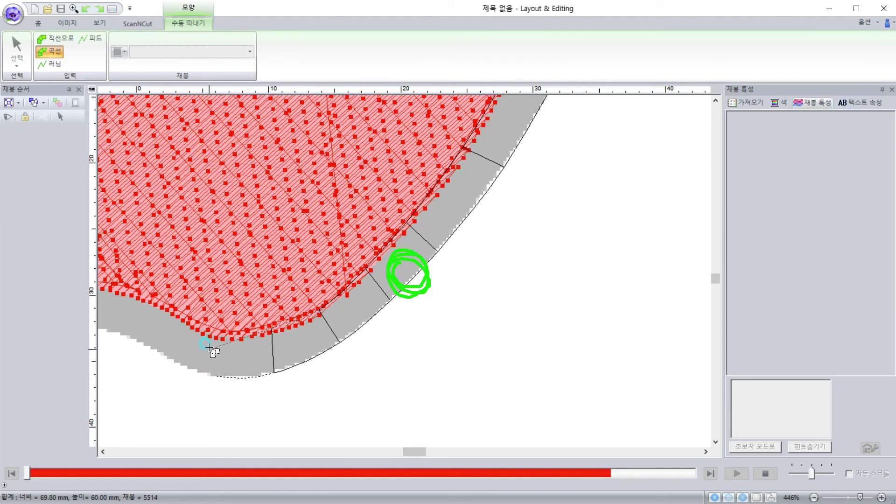
{"action": "left_click", "coordinate": [218, 337]}
{"action": "left_click", "coordinate": [165, 353]}
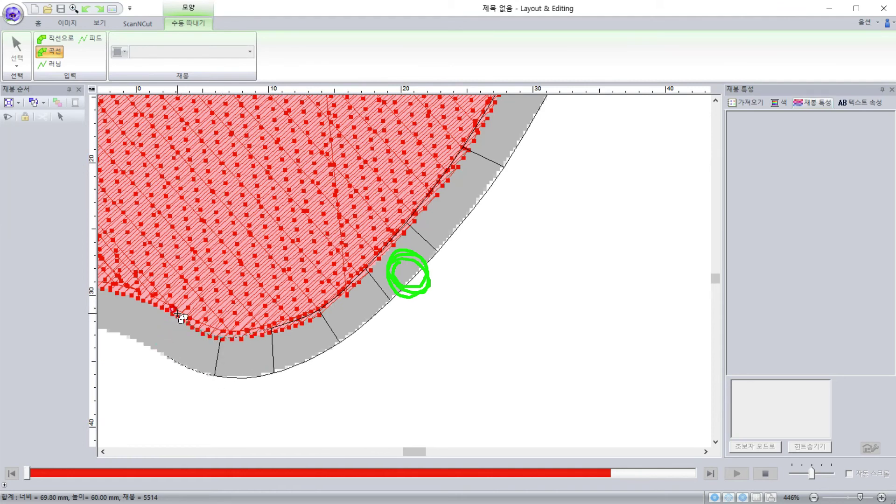
{"action": "left_click", "coordinate": [171, 312]}
- Continue the punch shape across the dip at the apple's bottom centre with three point pairs following the grey border
{"action": "left_click", "coordinate": [109, 330]}
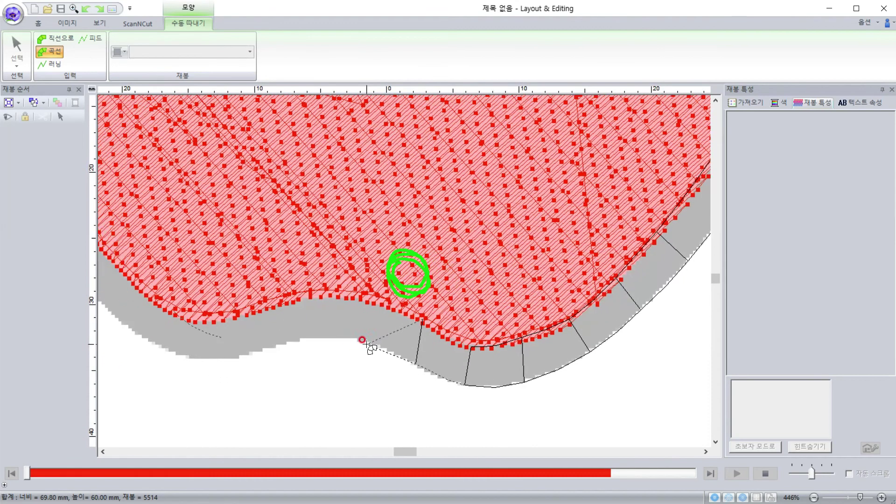
{"action": "left_click", "coordinate": [357, 339]}
{"action": "left_click", "coordinate": [358, 297]}
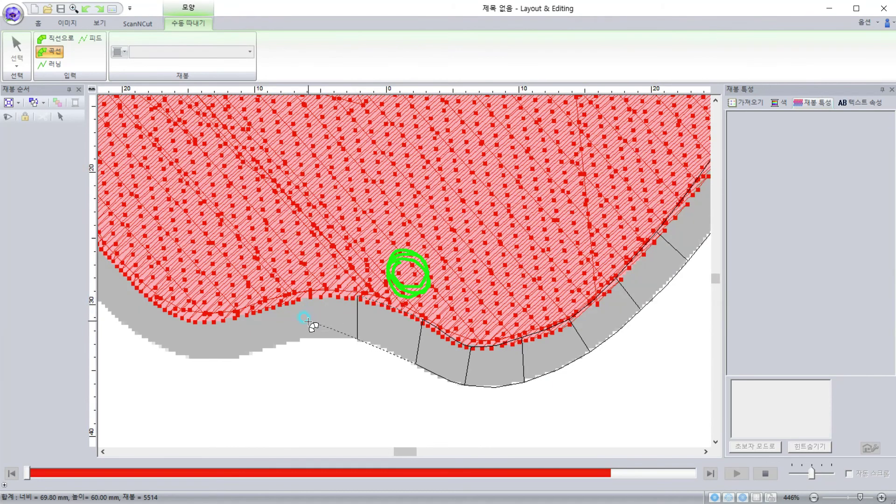
{"action": "left_click", "coordinate": [302, 339]}
{"action": "left_click", "coordinate": [308, 299]}
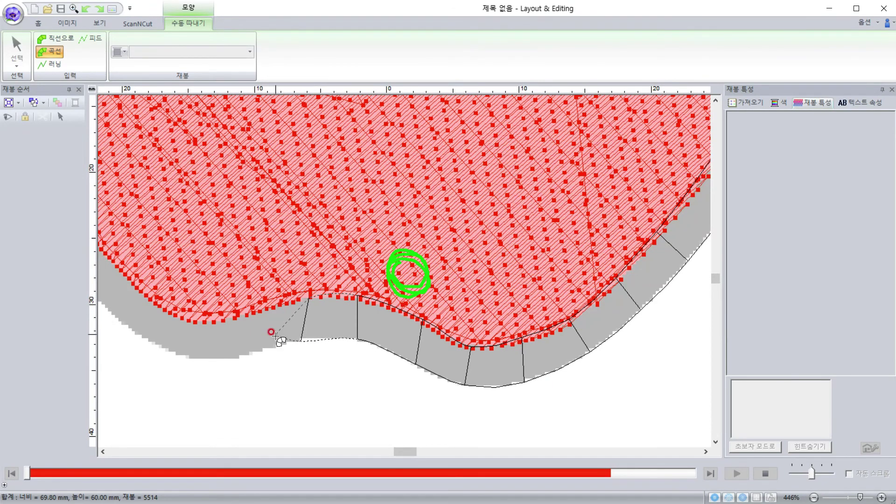
{"action": "left_click", "coordinate": [257, 350]}
{"action": "left_click", "coordinate": [262, 308]}
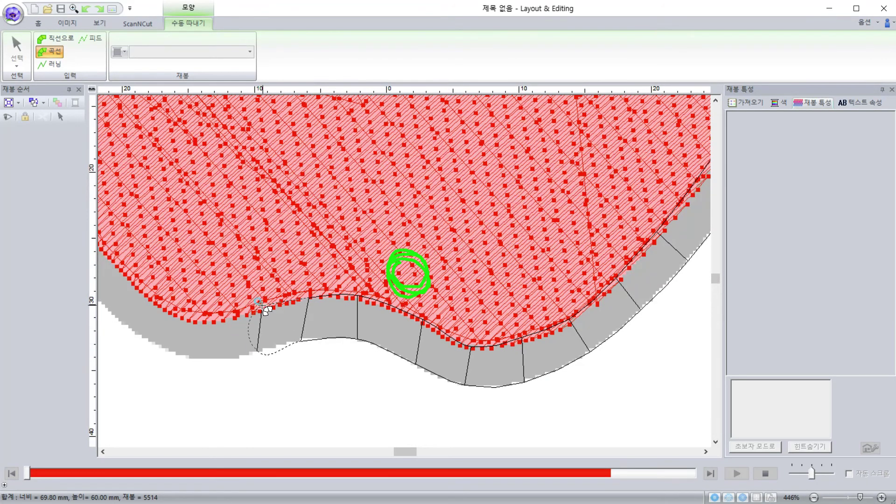
- Trace the punch shape around the bottom-left lobe with three outer and inner point pairs on the grey border
{"action": "left_click", "coordinate": [209, 357]}
{"action": "left_click", "coordinate": [219, 315]}
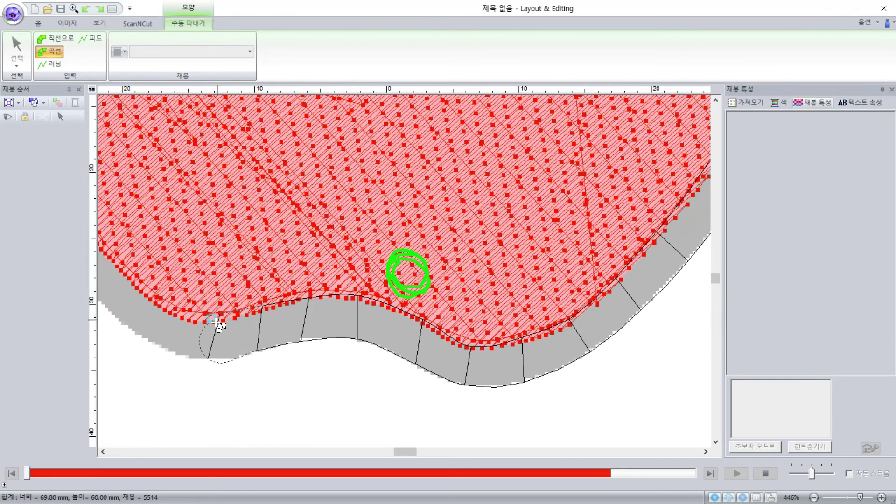
{"action": "left_click", "coordinate": [142, 336]}
{"action": "left_click", "coordinate": [164, 309]}
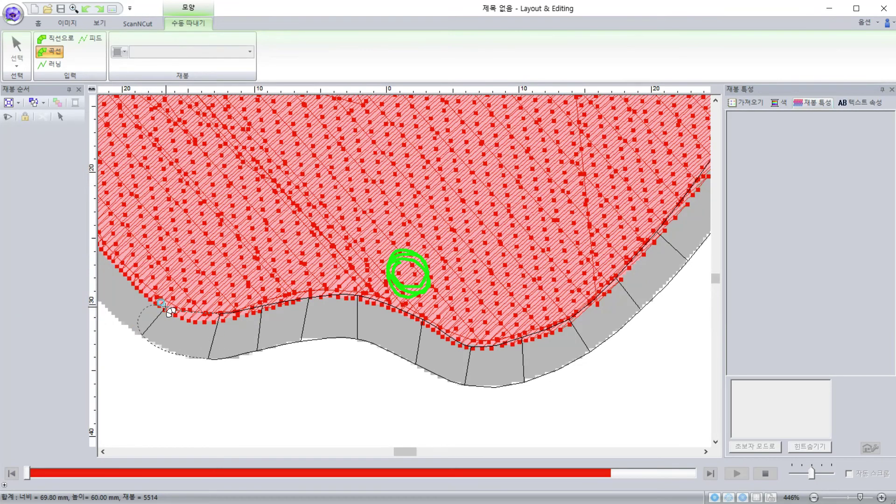
{"action": "left_click", "coordinate": [106, 305]}
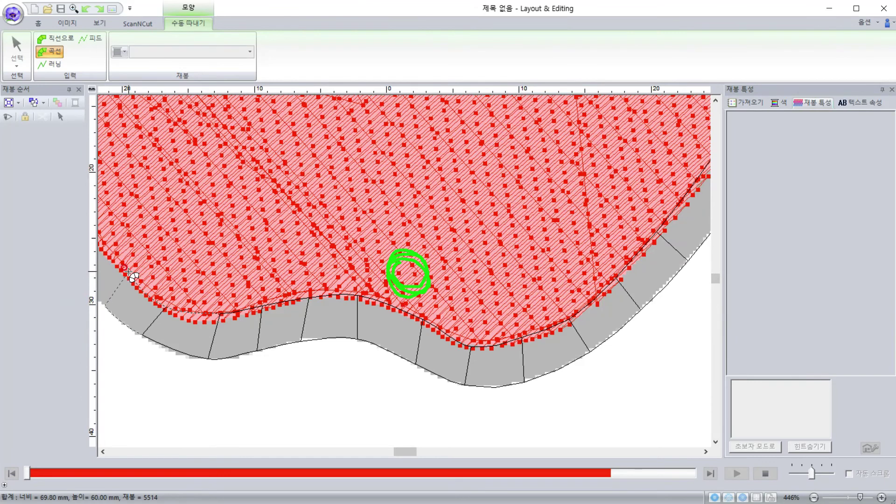
{"action": "left_click", "coordinate": [125, 274]}
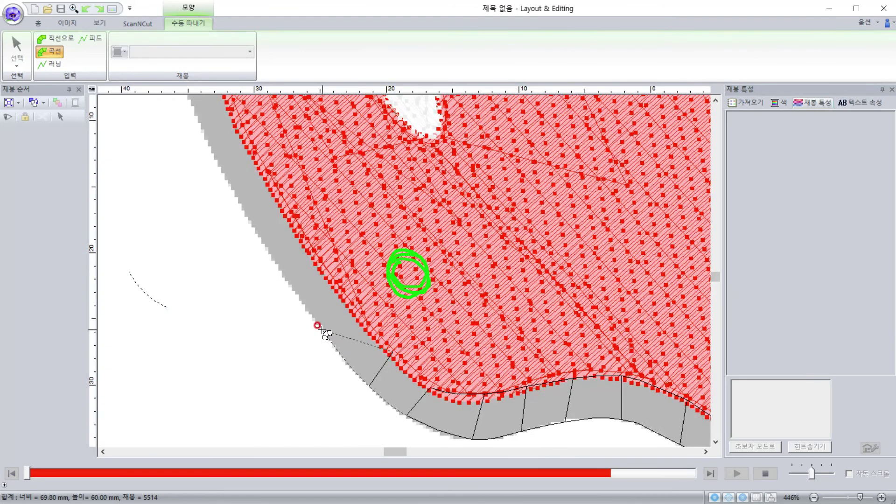
- Extend the punch shape up the apple's lower-left diagonal with point pairs across the grey border
{"action": "left_click", "coordinate": [350, 308]}
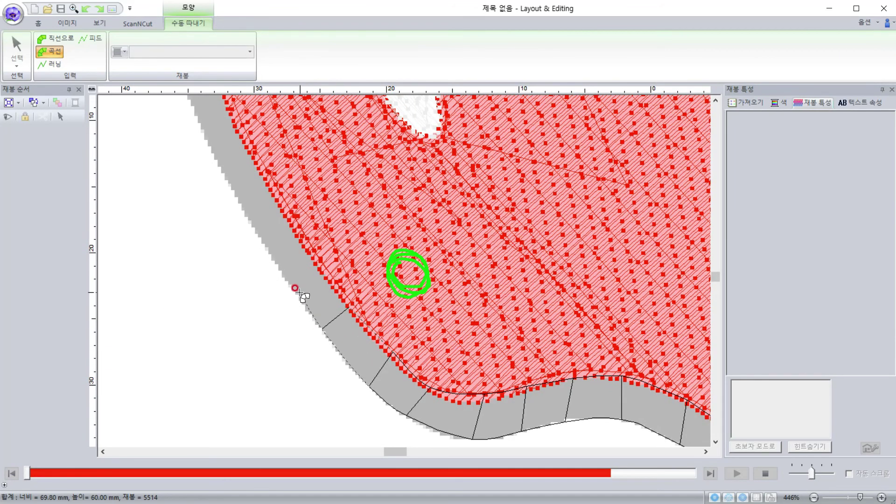
{"action": "left_click", "coordinate": [322, 262]}
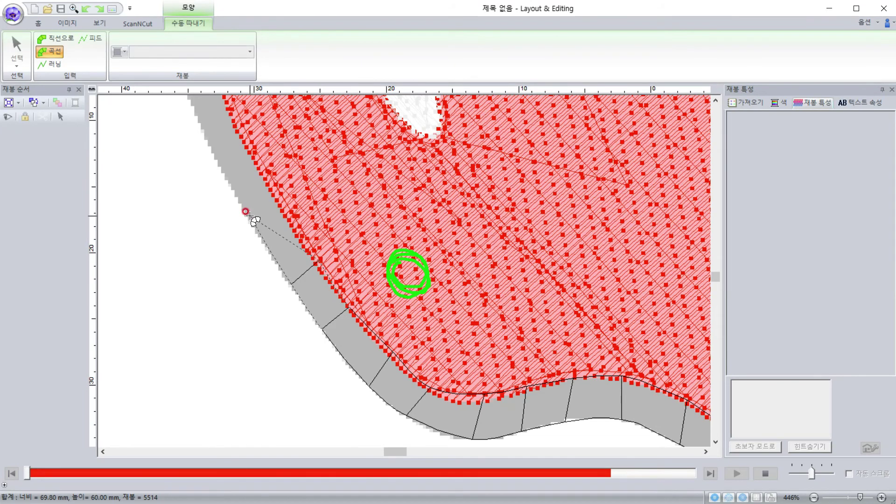
{"action": "left_click", "coordinate": [273, 195]}
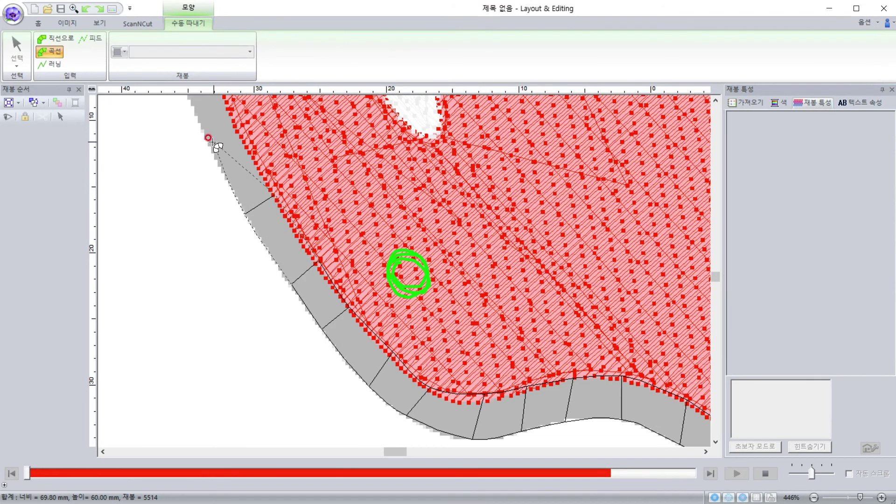
{"action": "left_click", "coordinate": [208, 139]}
{"action": "left_click", "coordinate": [242, 131]}
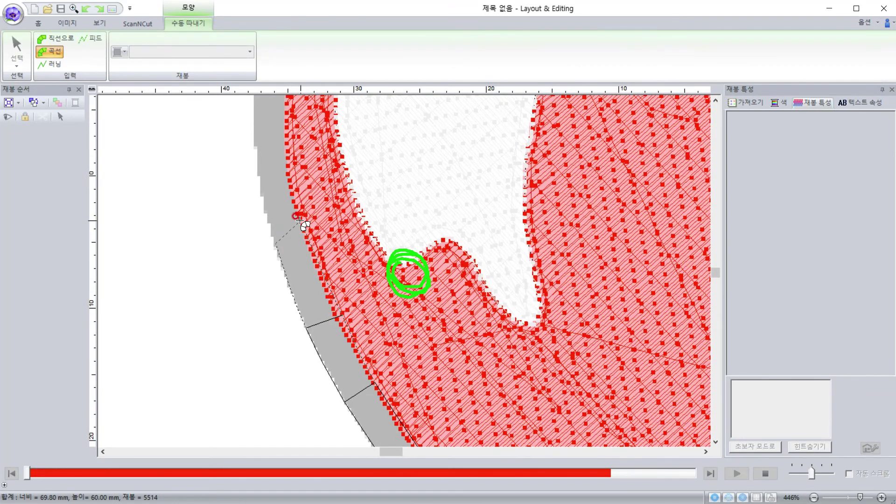
- Continue the punch shape up the apple's left side to its widest part, pairing outer and inner border points
{"action": "left_click", "coordinate": [301, 223]}
{"action": "left_click", "coordinate": [260, 178]}
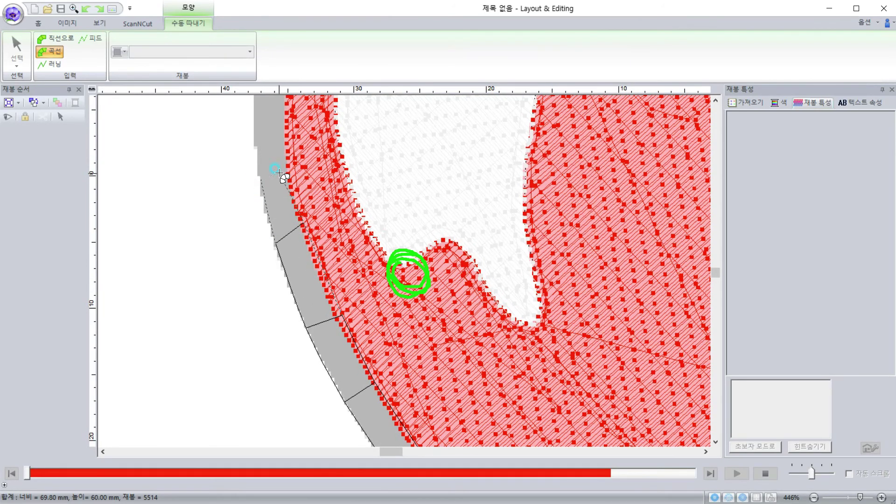
{"action": "left_click", "coordinate": [290, 166]}
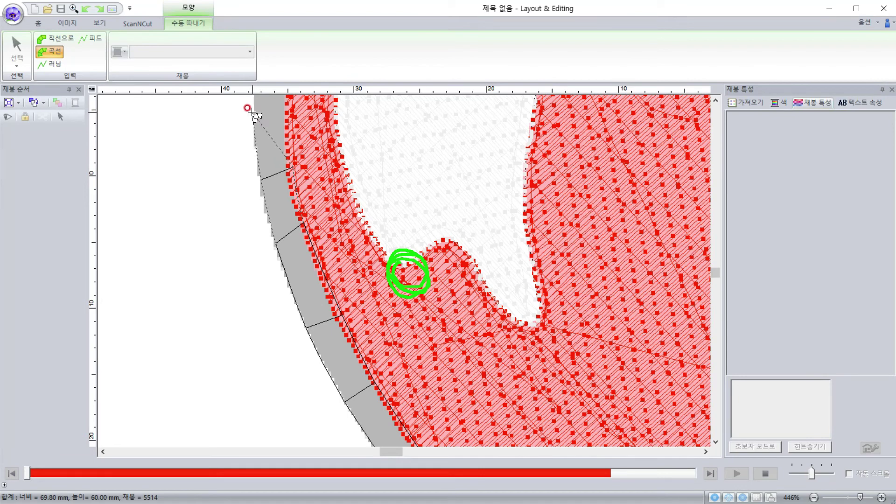
{"action": "left_click", "coordinate": [289, 115]}
{"action": "left_click_drag", "start_coordinate": [289, 115], "coordinate": [294, 312]}
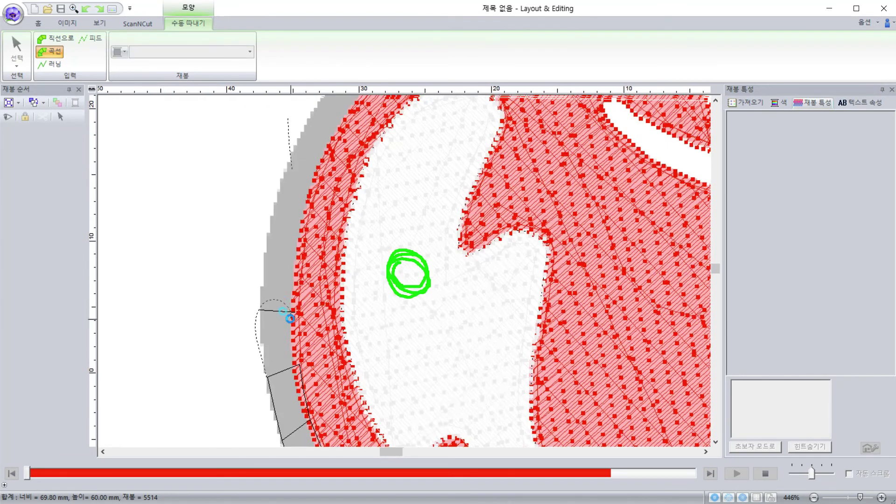
- Carry the punch shape along the apple's upper-left side with two more point pairs across the grey border
{"action": "left_click", "coordinate": [276, 193]}
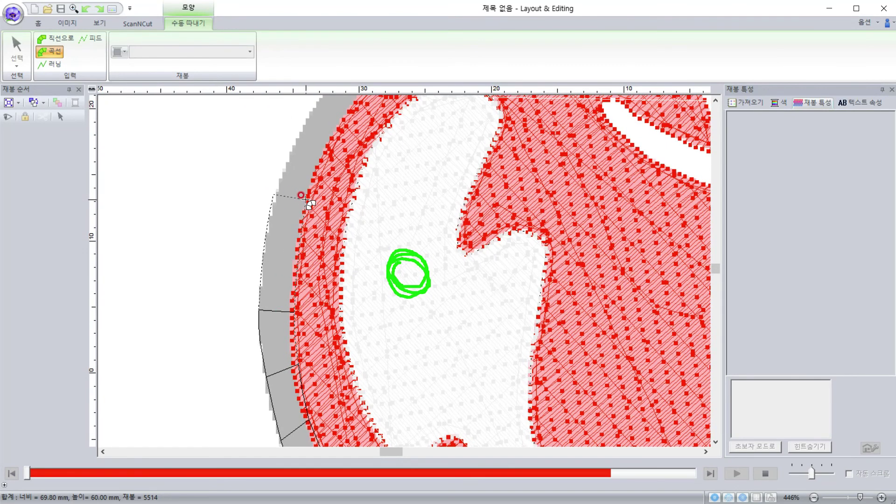
{"action": "left_click", "coordinate": [308, 199]}
{"action": "left_click", "coordinate": [314, 113]}
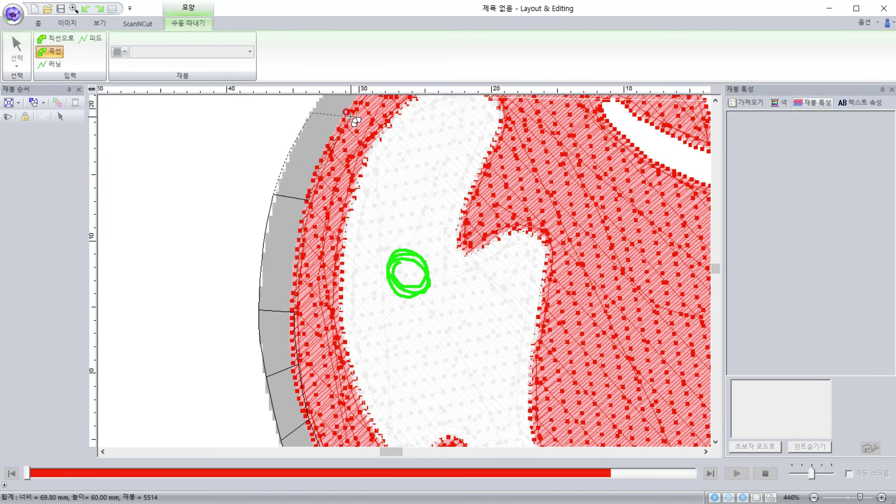
{"action": "left_click", "coordinate": [350, 116]}
{"action": "left_click_drag", "start_coordinate": [350, 116], "coordinate": [314, 356]}
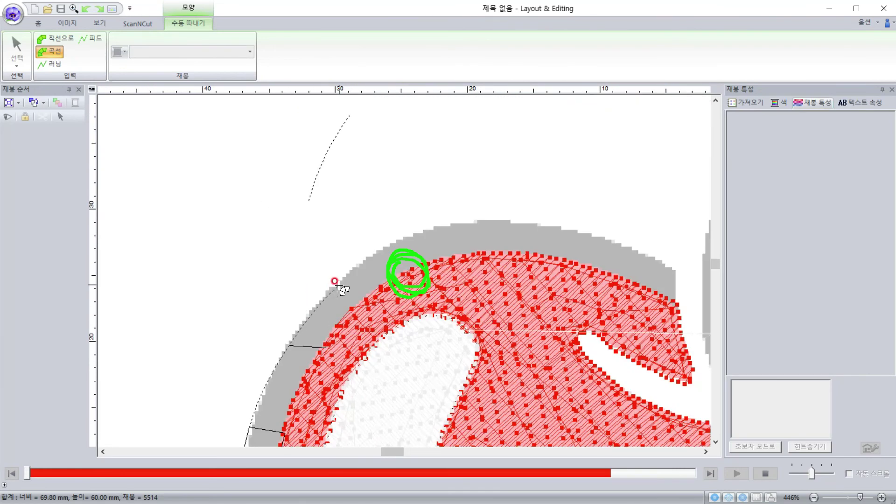
- Trace the punch shape over the upper-left lobe and finish it at the border's end just left of the stem
{"action": "left_click", "coordinate": [338, 280]}
{"action": "left_click", "coordinate": [368, 296]}
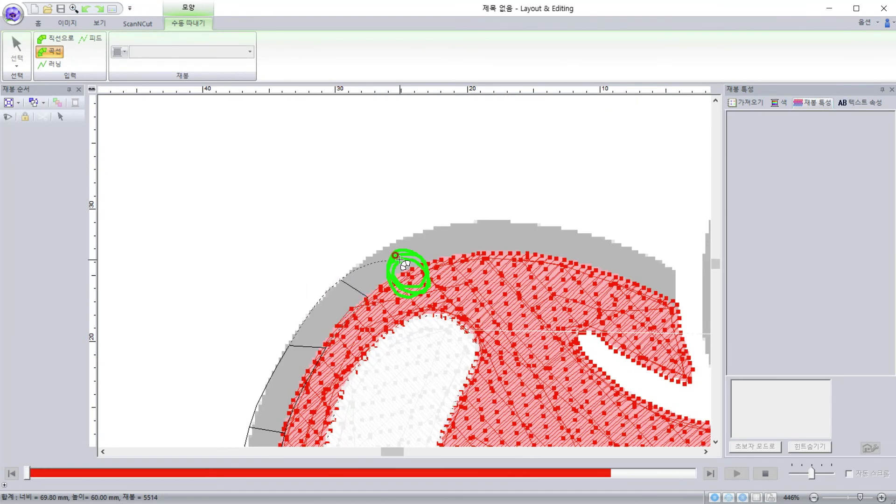
{"action": "left_click", "coordinate": [396, 244]}
{"action": "left_click", "coordinate": [412, 271]}
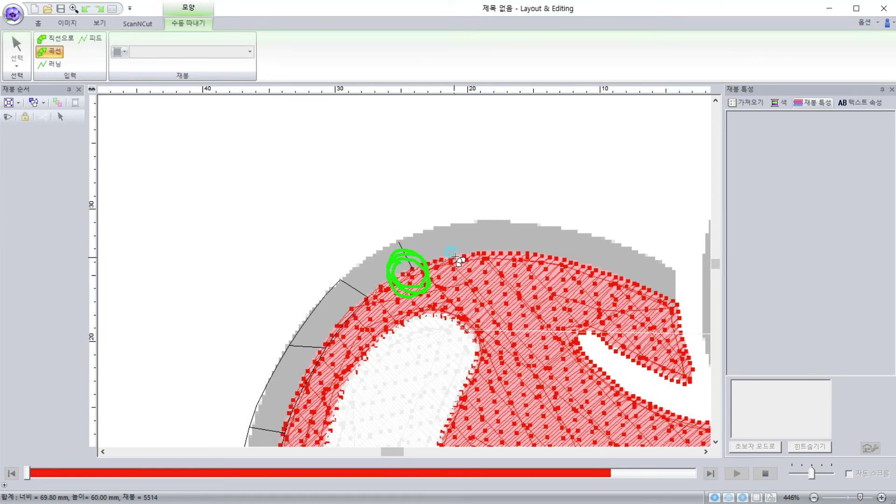
{"action": "left_click", "coordinate": [494, 254]}
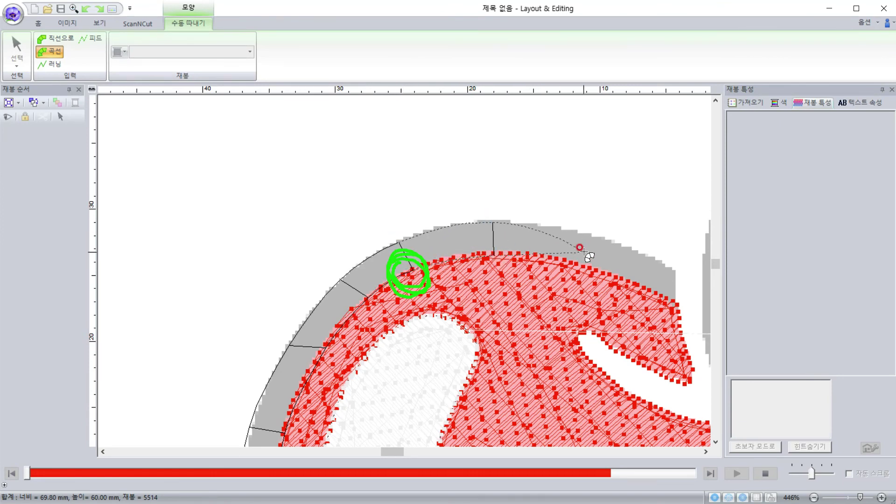
{"action": "left_click", "coordinate": [593, 273]}
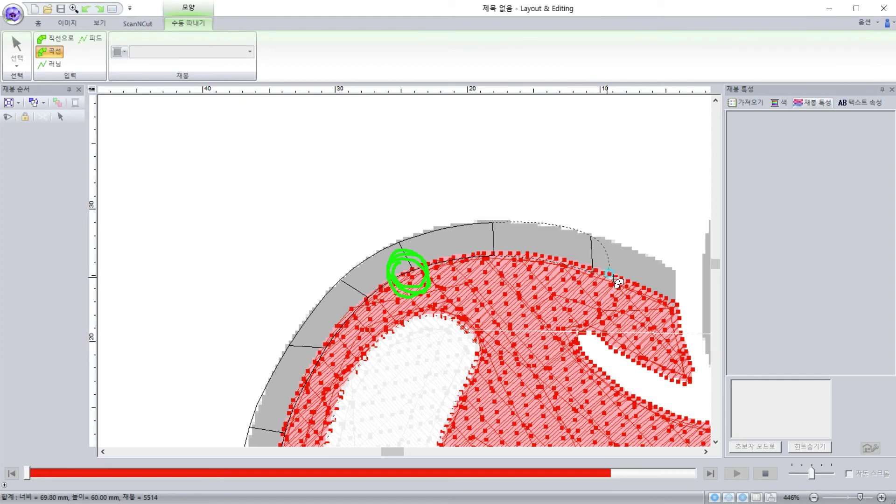
{"action": "left_click", "coordinate": [675, 272]}
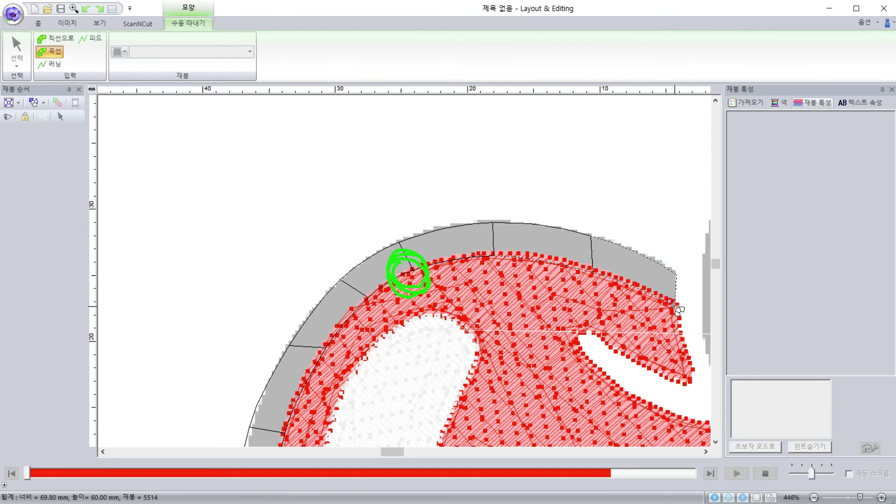
{"action": "double_click", "coordinate": [675, 306]}
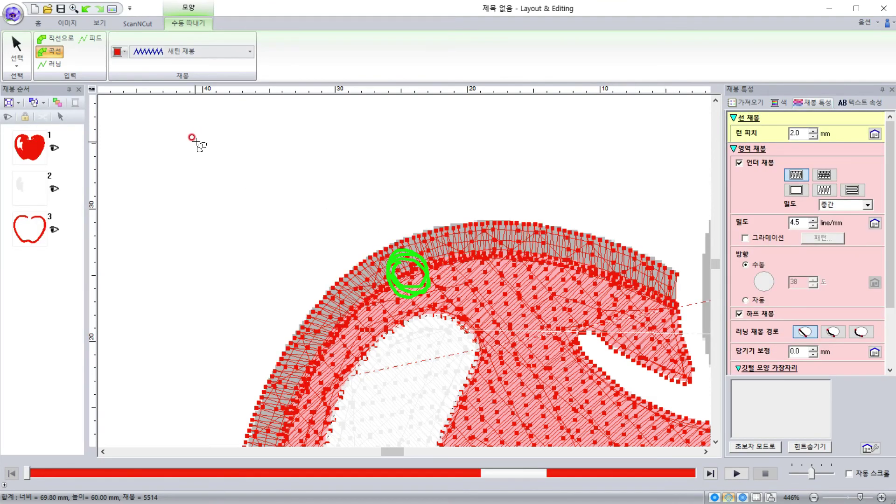
- Change the finished satin border's thread colour to 900 BLACK from the Brother Embroidery chart
{"action": "left_click", "coordinate": [17, 47]}
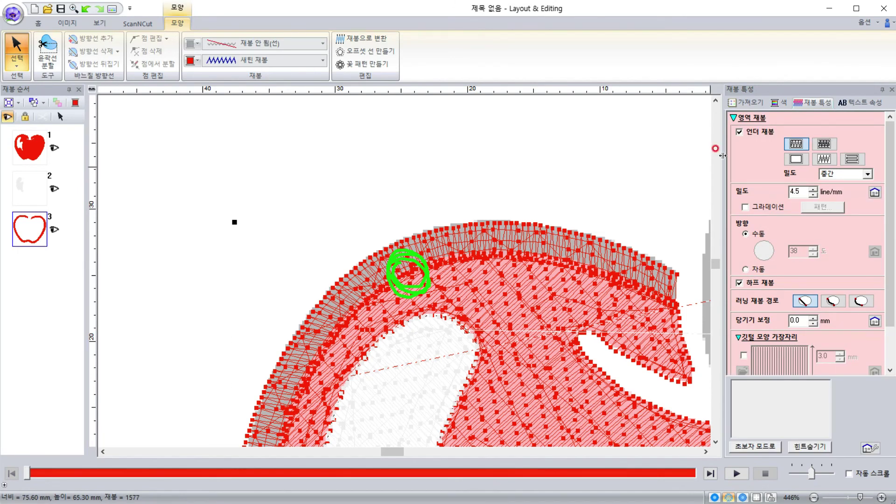
{"action": "left_click", "coordinate": [779, 103]}
{"action": "left_click", "coordinate": [743, 202]}
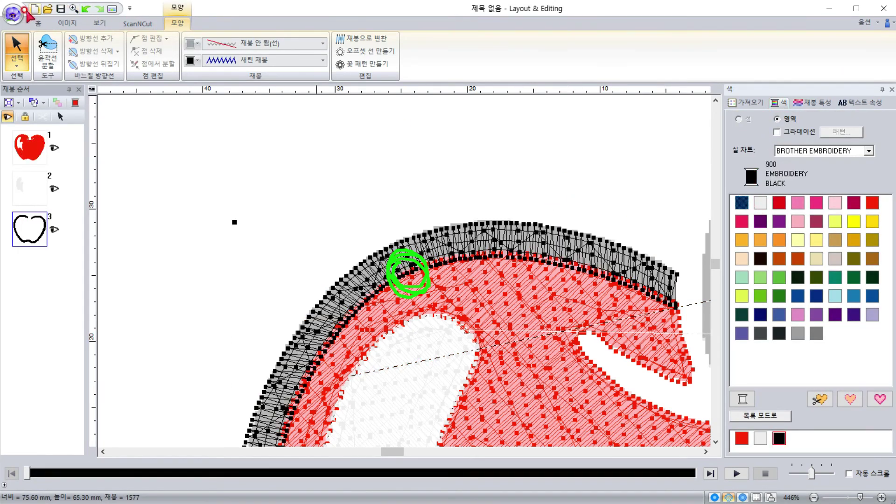
- Inspect the whole apple design, then the border ends around the stem up close
{"action": "left_click", "coordinate": [38, 23]}
{"action": "left_click", "coordinate": [230, 44]}
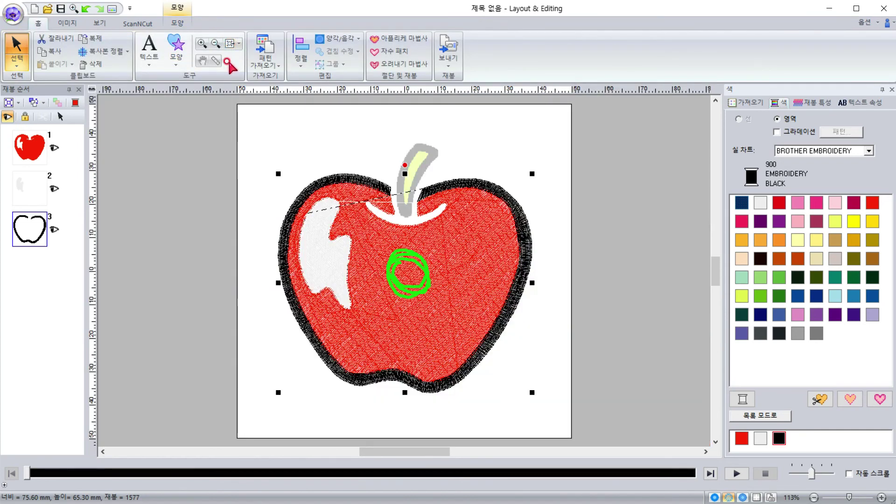
{"action": "scroll", "coordinate": [431, 189], "scroll_direction": "up", "scroll_amount": 5}
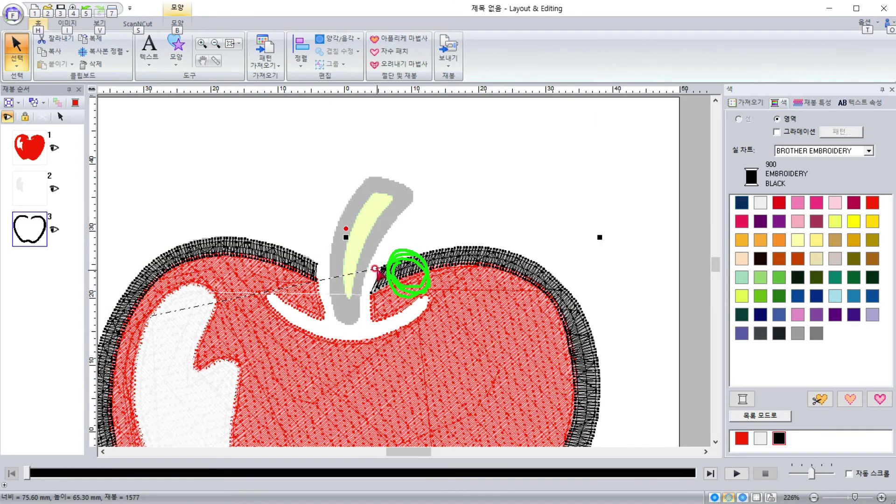
- Draw a closed curved shape following the stem in the template, rounding its tip and running down to its base in the apple's dip
{"action": "scroll", "coordinate": [392, 262], "scroll_direction": "down", "scroll_amount": 2}
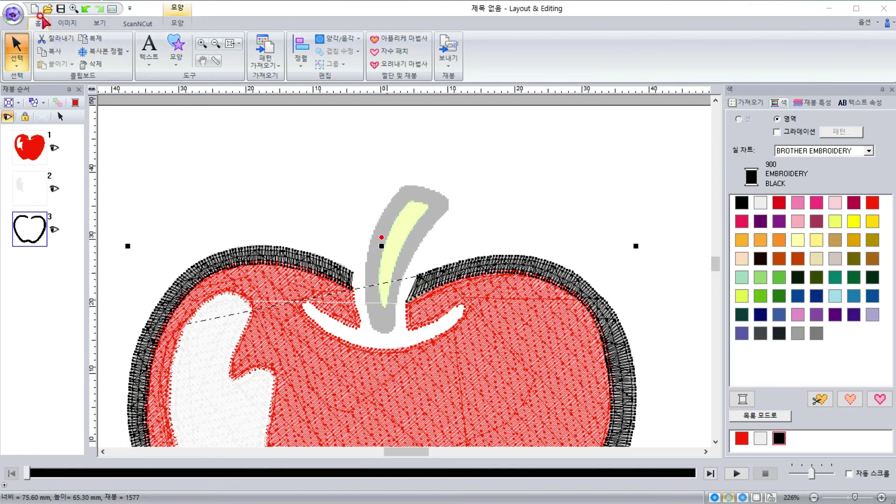
{"action": "left_click", "coordinate": [177, 65]}
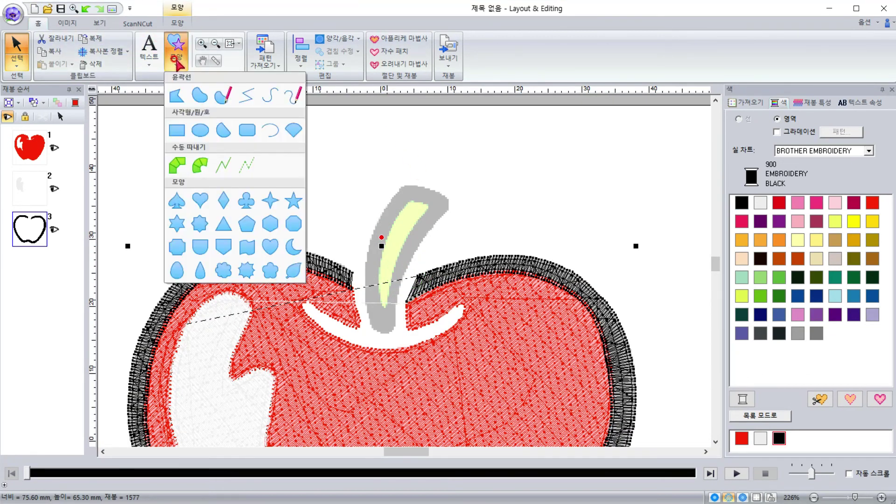
{"action": "left_click", "coordinate": [199, 96]}
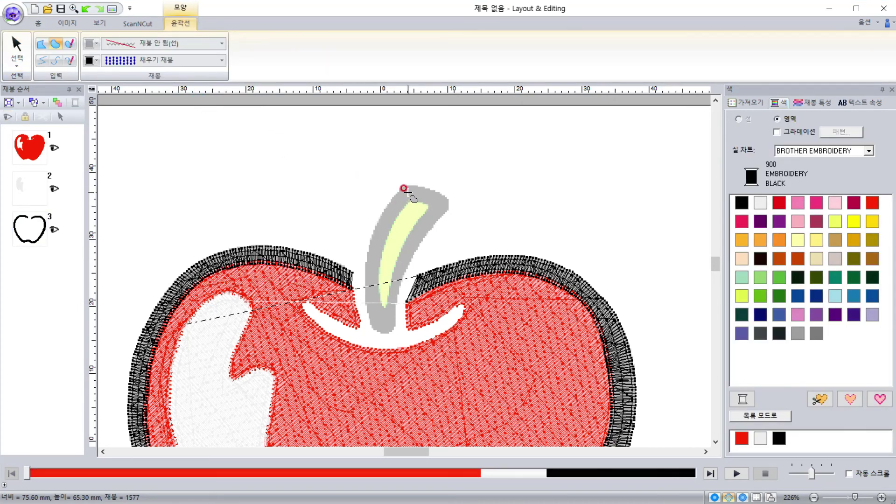
{"action": "left_click", "coordinate": [405, 190]}
{"action": "left_click", "coordinate": [429, 220]}
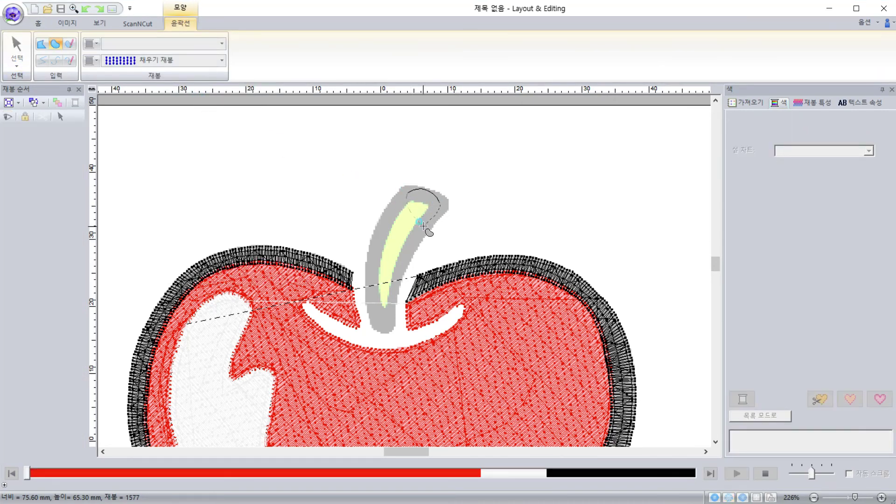
{"action": "left_click", "coordinate": [389, 322]}
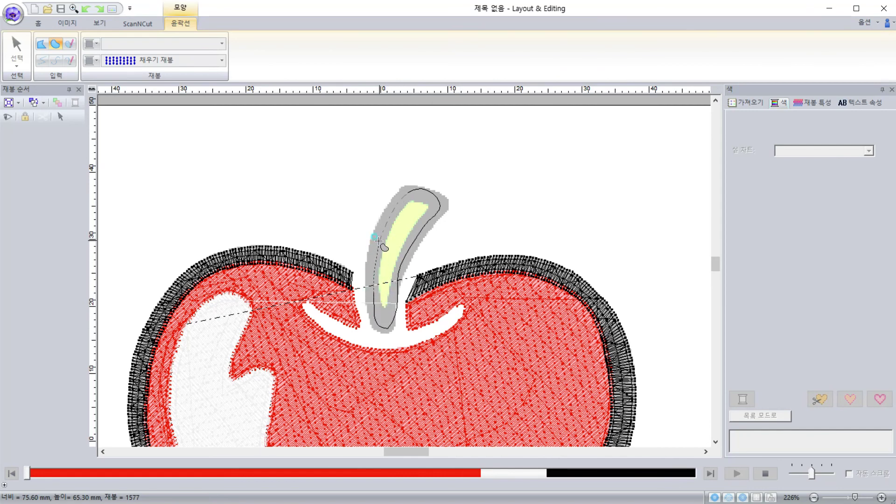
{"action": "left_click", "coordinate": [378, 236]}
{"action": "left_click", "coordinate": [404, 195]}
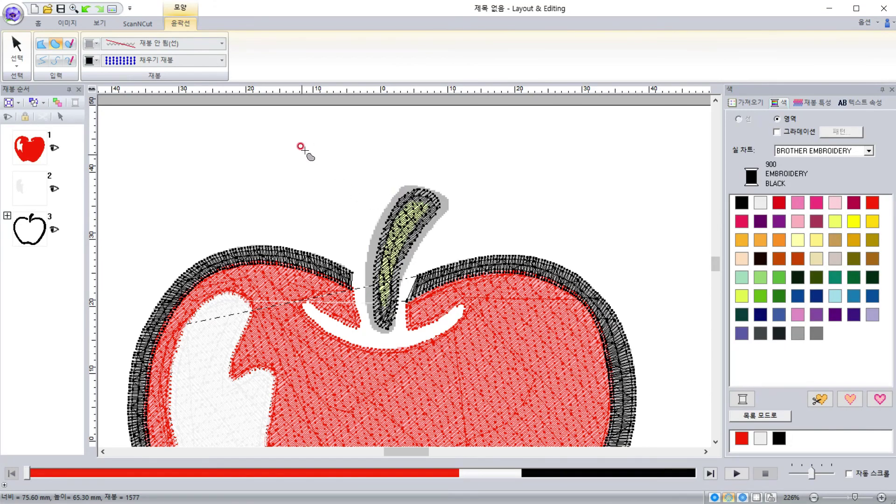
- Try to give the drawn stem a zigzag-stitched outline and a yellow fill
{"action": "left_click", "coordinate": [169, 45]}
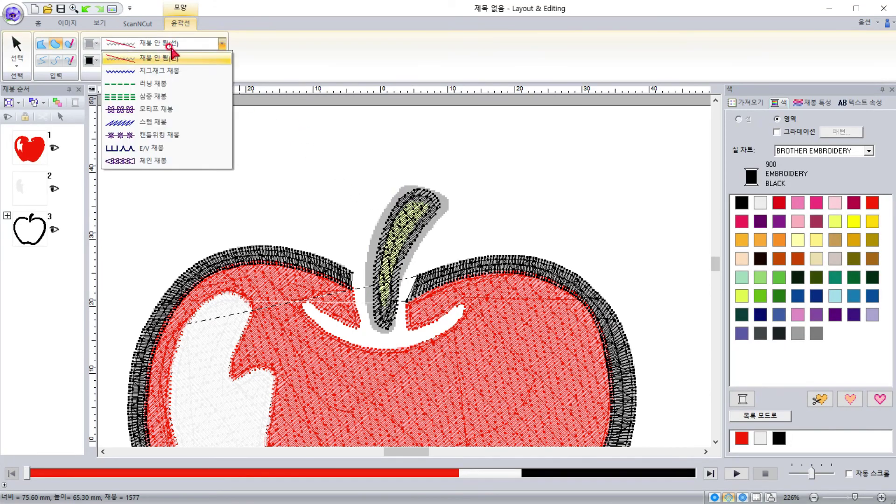
{"action": "left_click", "coordinate": [173, 70]}
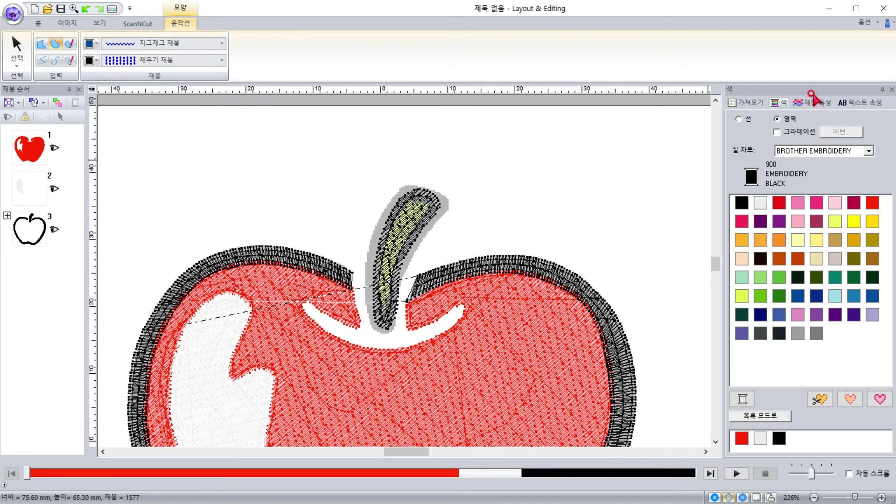
{"action": "left_click", "coordinate": [814, 99]}
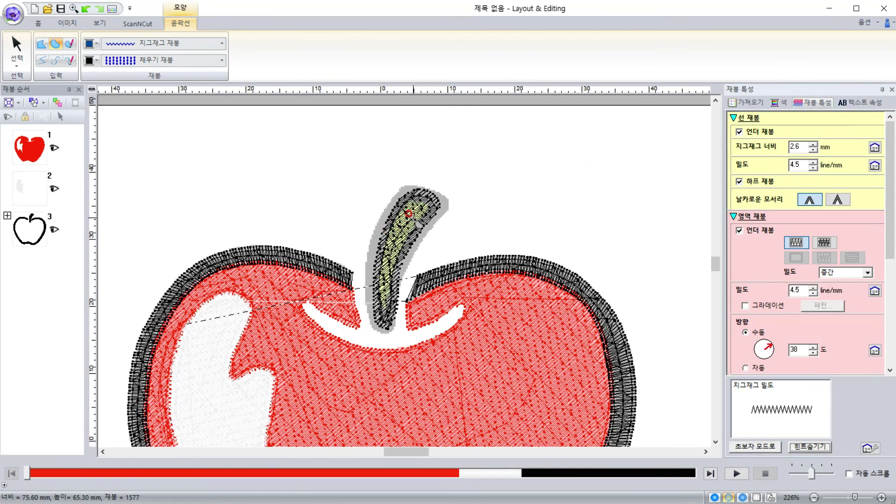
{"action": "left_click", "coordinate": [95, 60]}
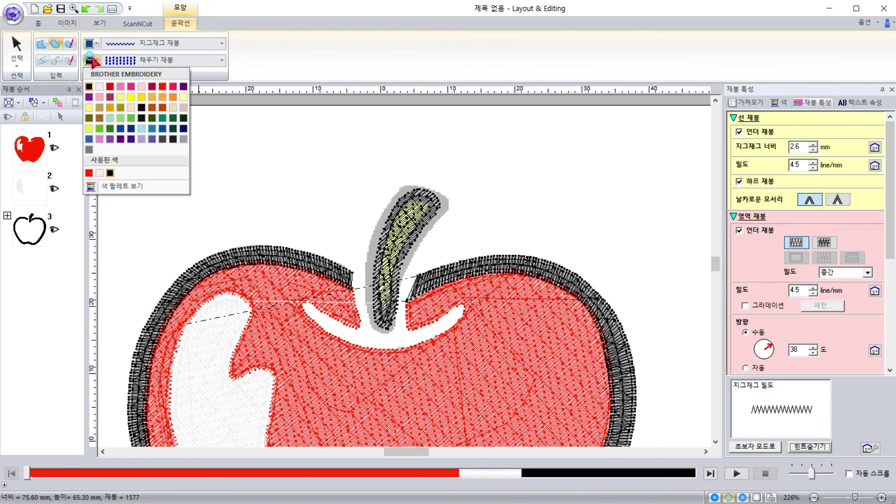
{"action": "left_click", "coordinate": [131, 96]}
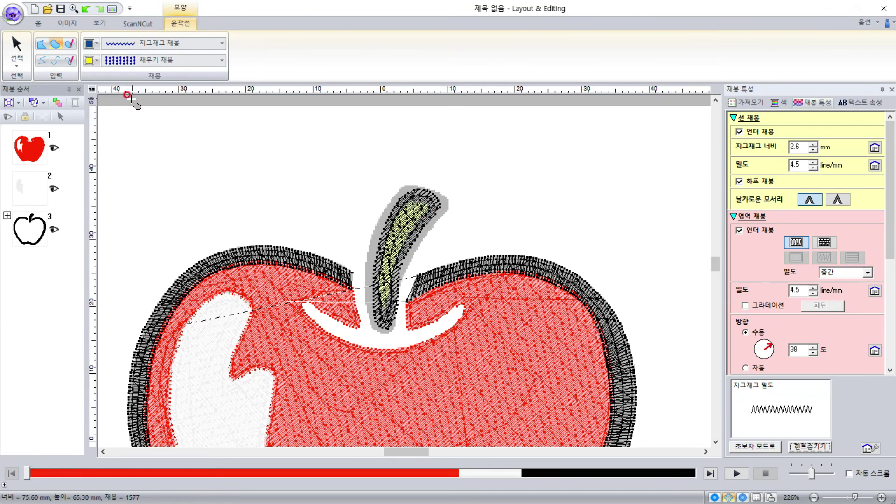
- Select the stem shape, apply a zigzag stitch to its outline, and colour its fill yellow
{"action": "left_click", "coordinate": [17, 46]}
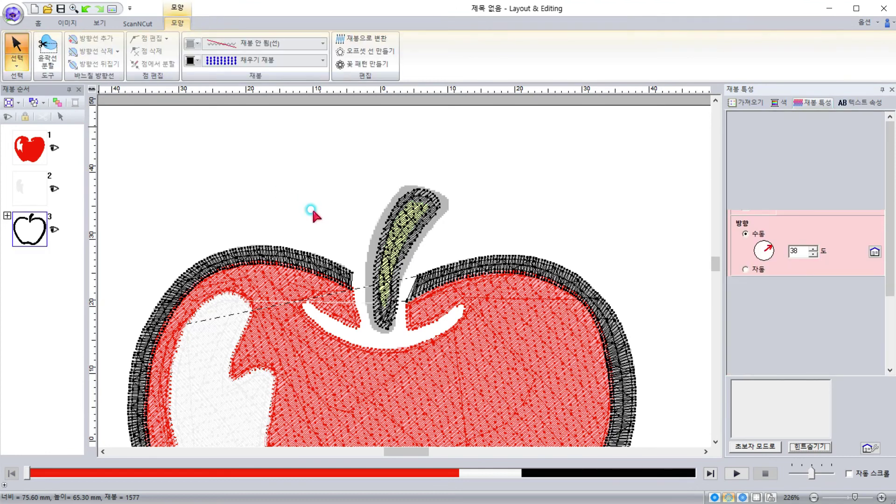
{"action": "left_click", "coordinate": [396, 228]}
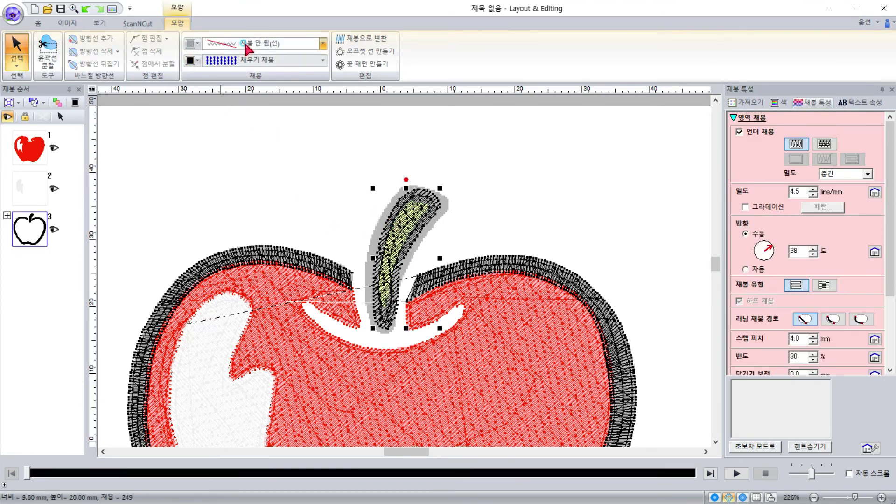
{"action": "left_click", "coordinate": [248, 44]}
{"action": "left_click", "coordinate": [258, 70]}
{"action": "left_click", "coordinate": [191, 60]}
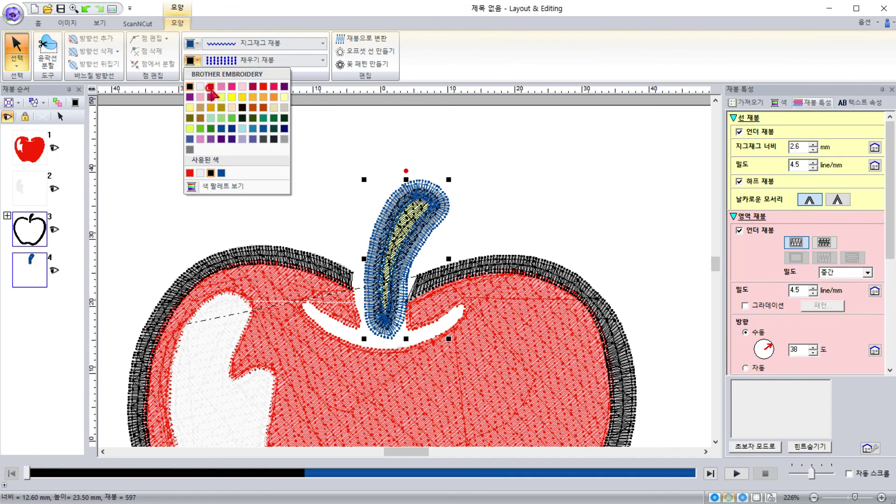
{"action": "left_click", "coordinate": [230, 96]}
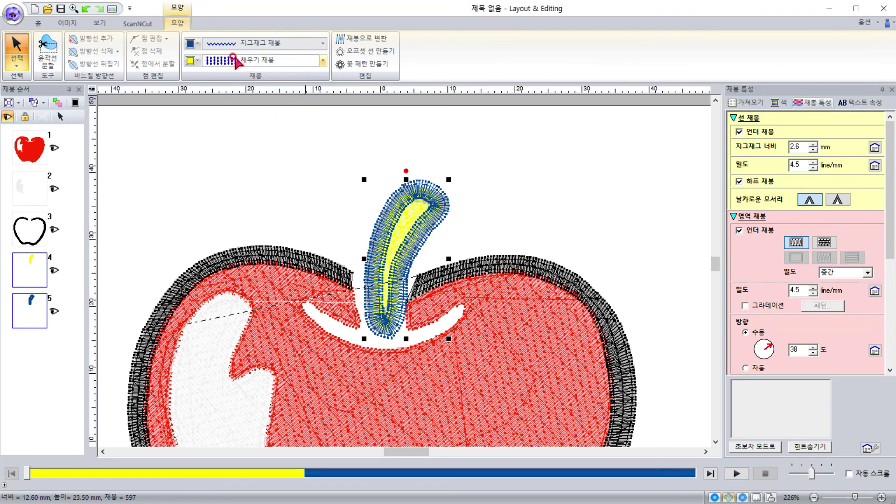
- Change the stem's outline colour to black and set its zigzag width to 2.3 mm
{"action": "left_click", "coordinate": [199, 44]}
{"action": "left_click", "coordinate": [193, 62]}
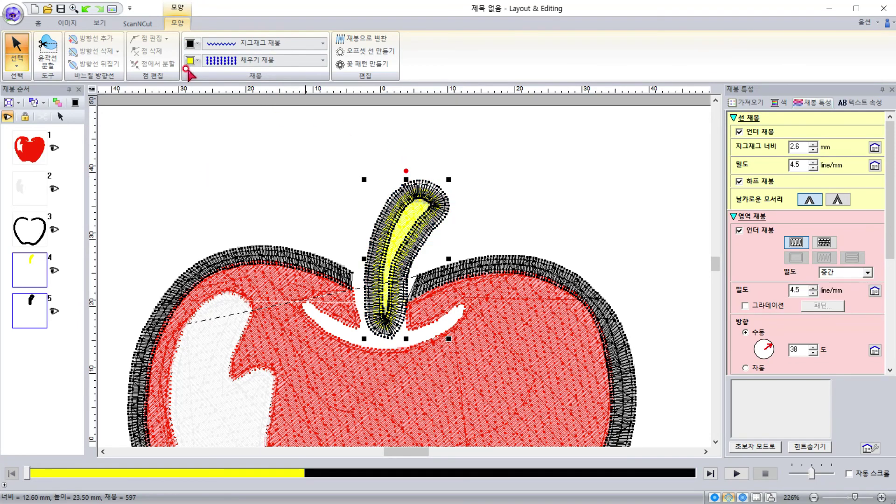
{"action": "left_click", "coordinate": [813, 150]}
{"action": "left_click", "coordinate": [813, 149]}
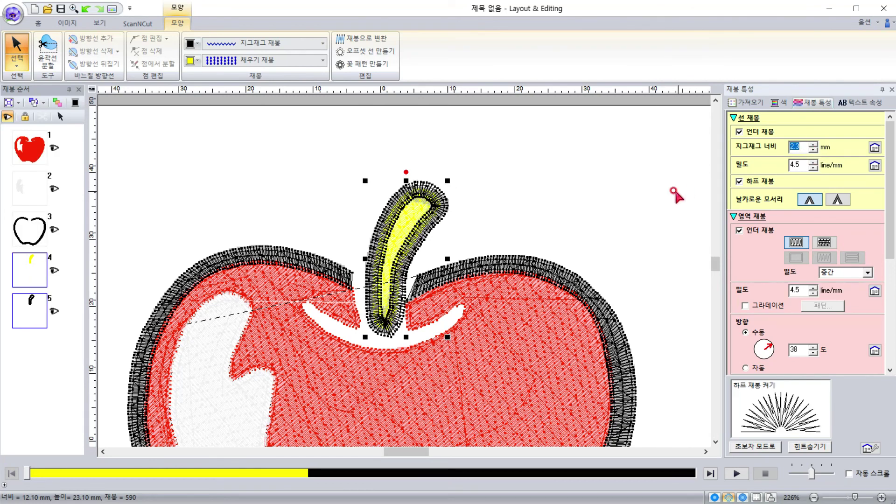
- Edit the stem's outline points, adding one on the upper tip curve and pulling it inward to match the grey template
{"action": "scroll", "coordinate": [447, 204], "scroll_direction": "up", "scroll_amount": 5}
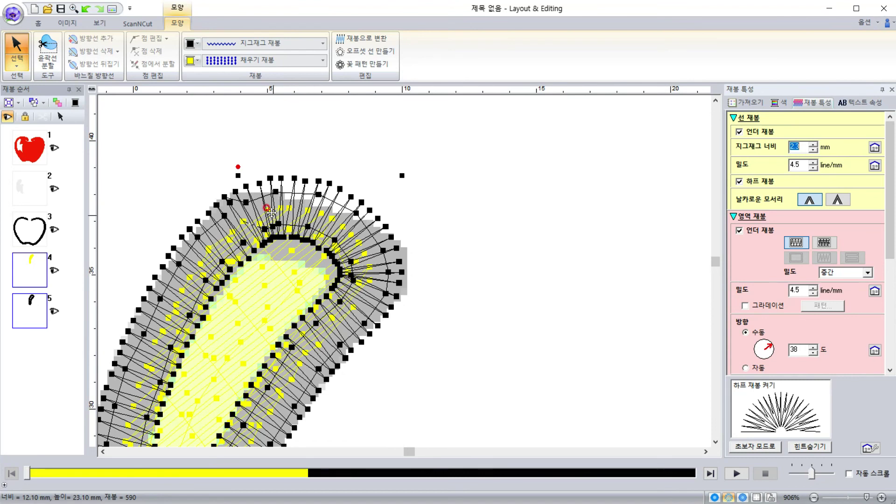
{"action": "left_click", "coordinate": [17, 66]}
{"action": "left_click", "coordinate": [37, 95]}
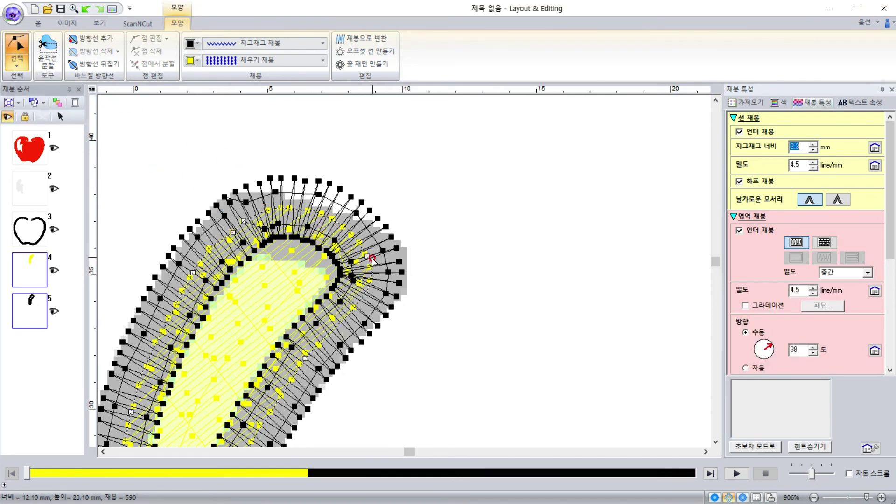
{"action": "left_click", "coordinate": [323, 216]}
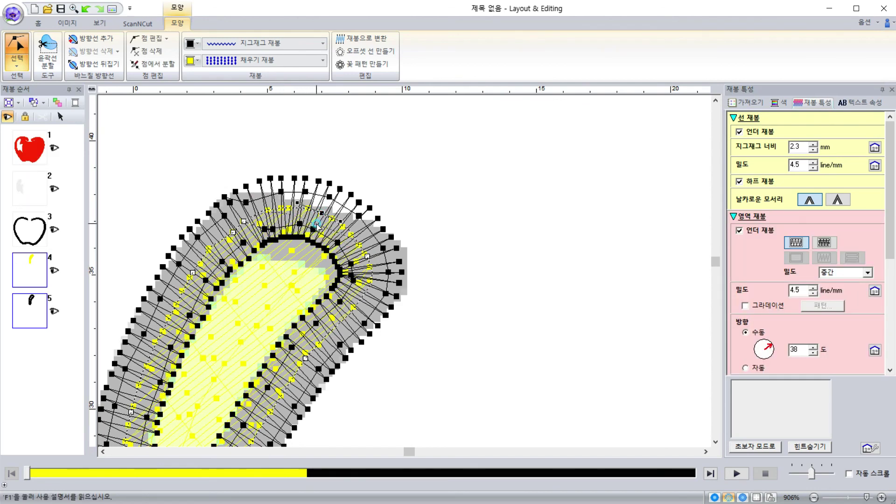
{"action": "left_click_drag", "start_coordinate": [317, 223], "coordinate": [317, 225]}
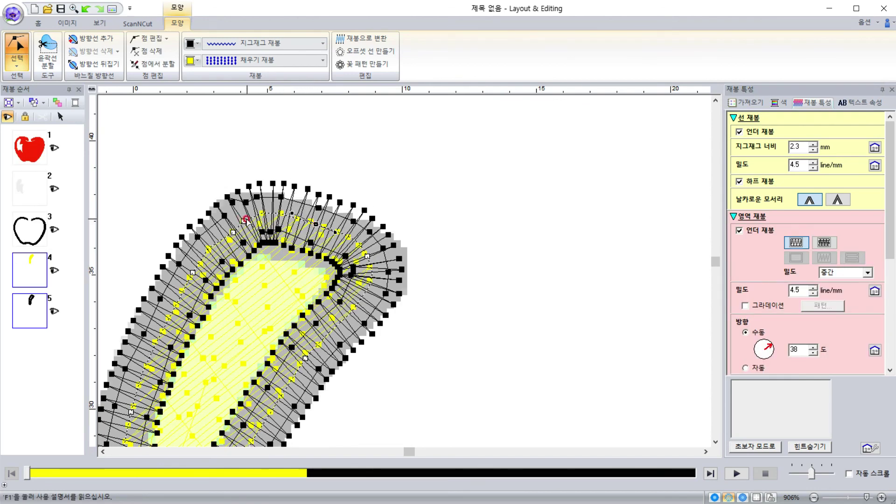
- Reshape the stem's top-left corner and flatten its upper edge by adjusting the tip's outline points
{"action": "left_click", "coordinate": [256, 232]}
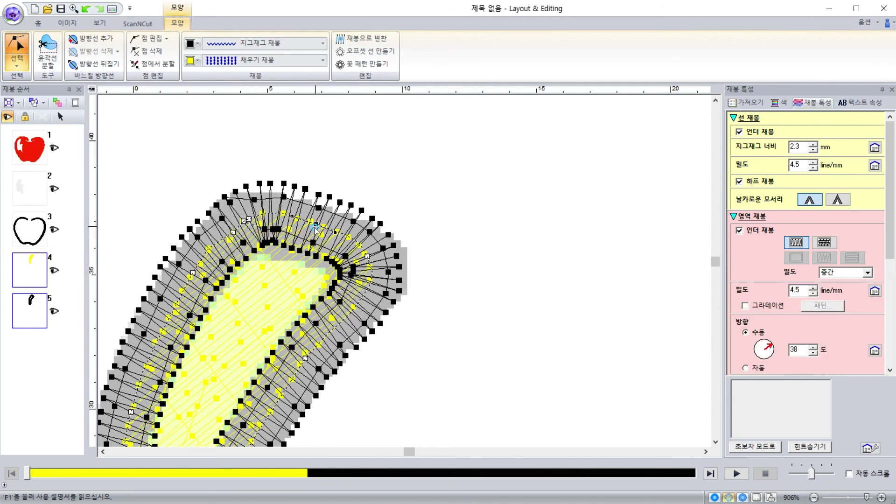
{"action": "left_click_drag", "start_coordinate": [301, 251], "coordinate": [300, 245]}
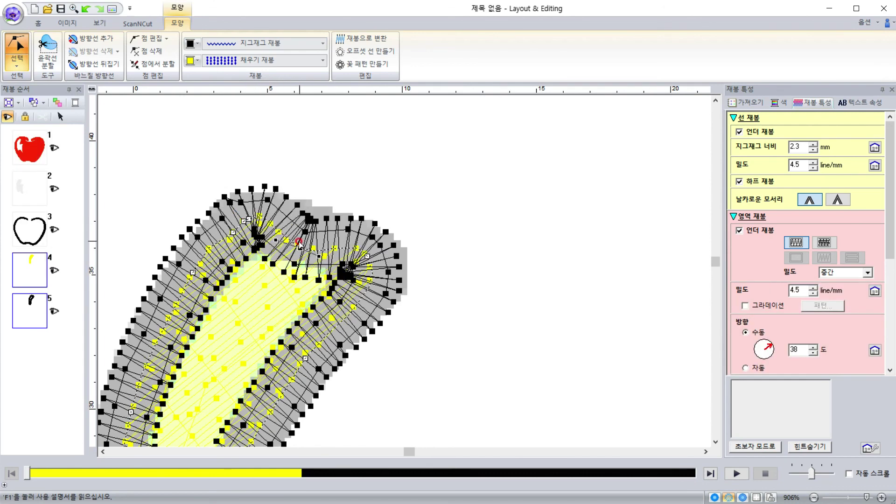
{"action": "left_click", "coordinate": [250, 219]}
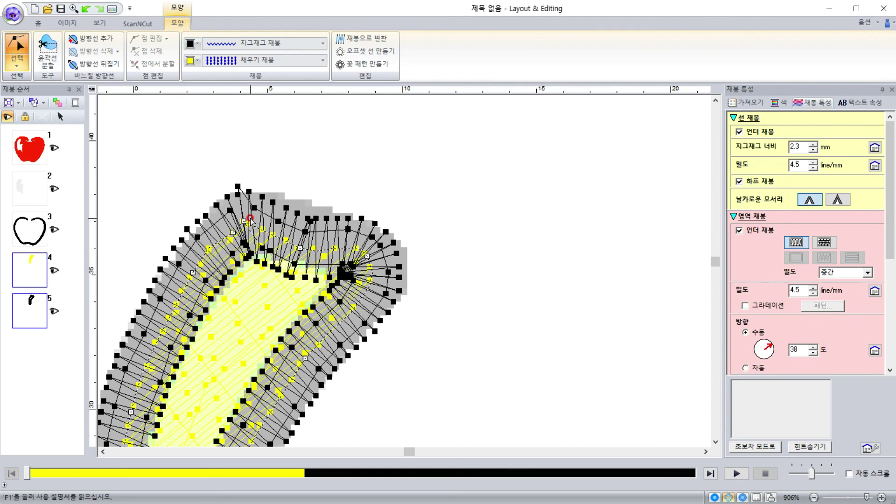
{"action": "left_click", "coordinate": [241, 219]}
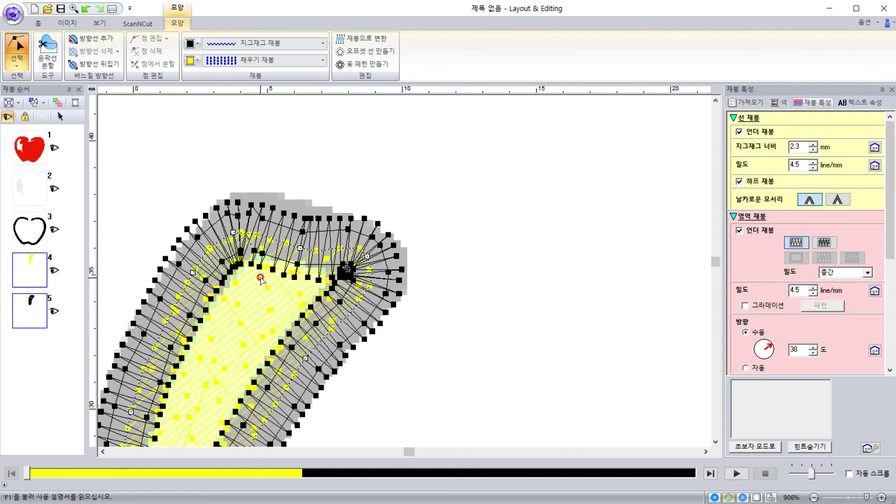
- Add two outline points along the stem's lower right side and move them inward toward the grey template
{"action": "scroll", "coordinate": [261, 279], "scroll_direction": "down", "scroll_amount": 5}
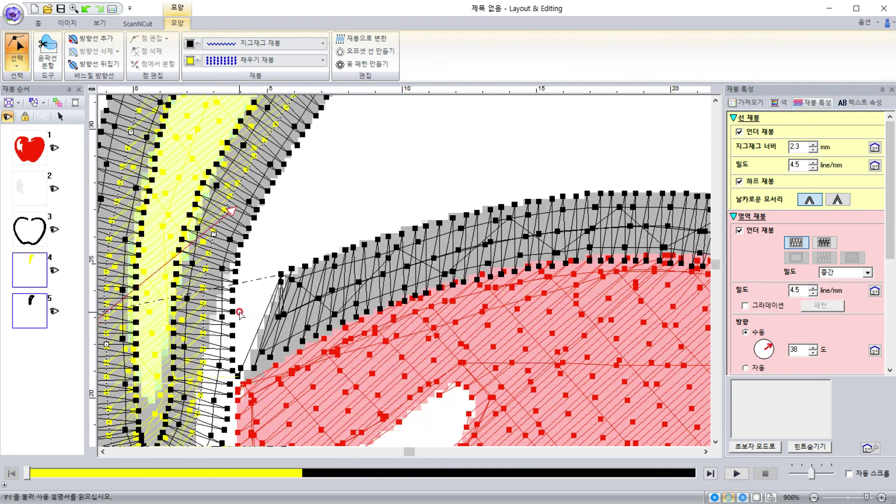
{"action": "left_click_drag", "start_coordinate": [240, 312], "coordinate": [416, 213]}
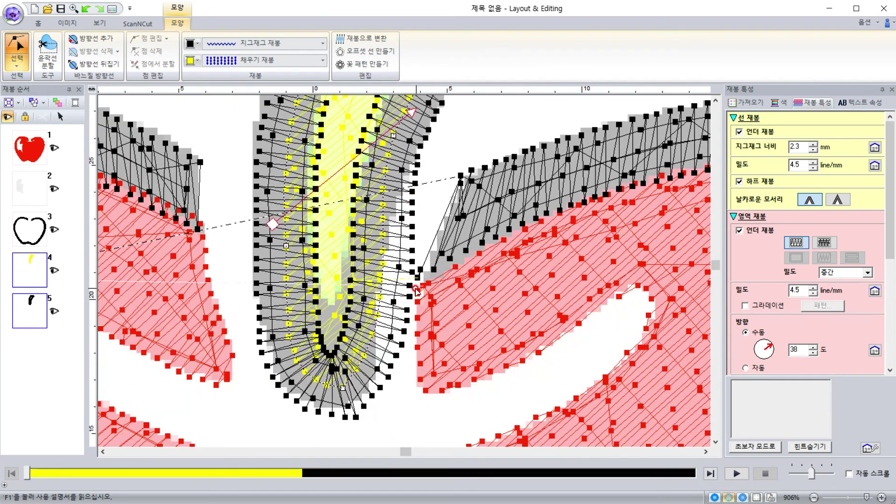
{"action": "left_click", "coordinate": [383, 246]}
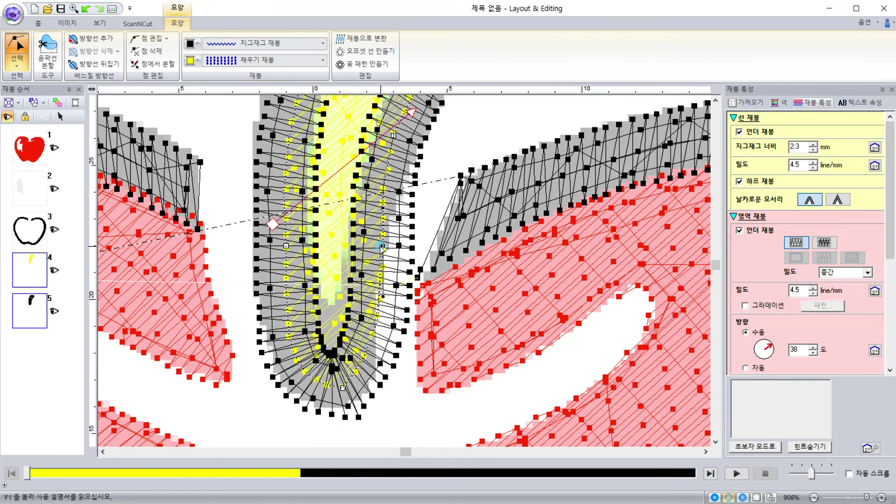
{"action": "left_click_drag", "start_coordinate": [374, 248], "coordinate": [374, 249]}
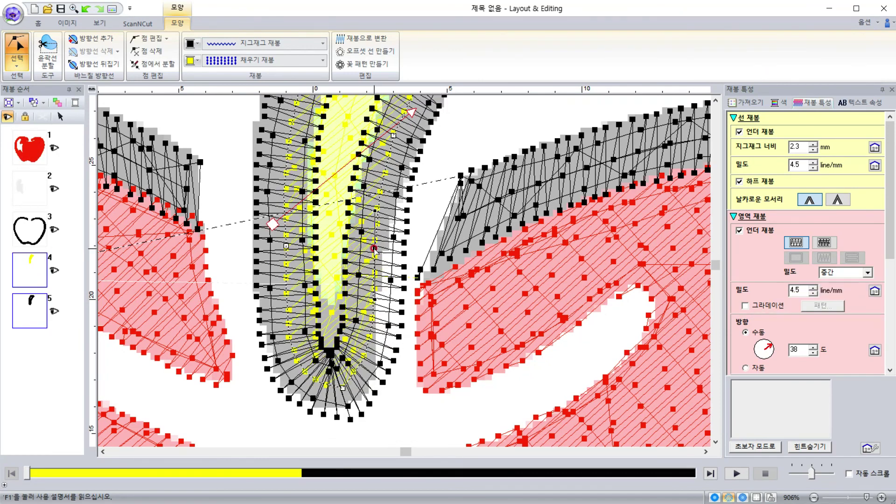
{"action": "left_click", "coordinate": [374, 302]}
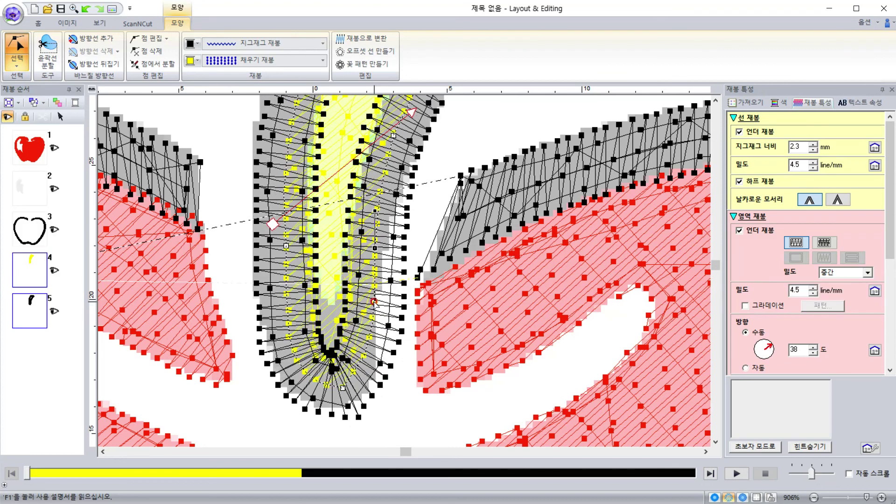
{"action": "left_click_drag", "start_coordinate": [355, 294], "coordinate": [363, 302]}
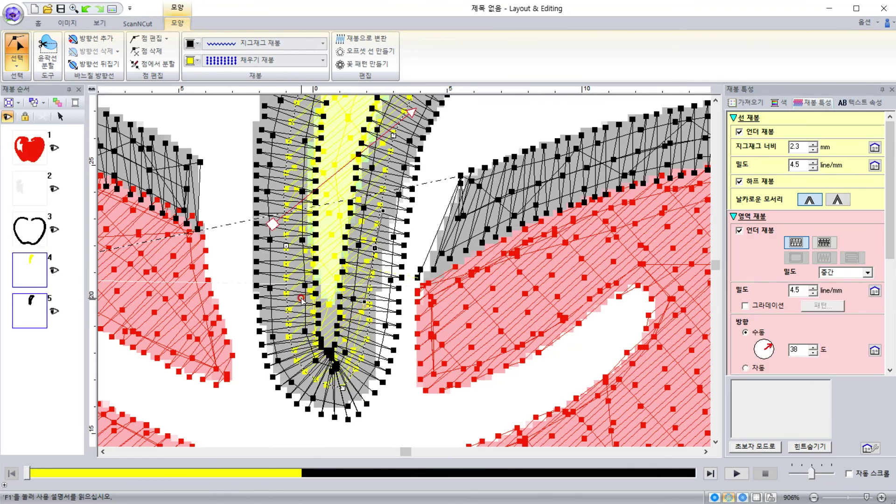